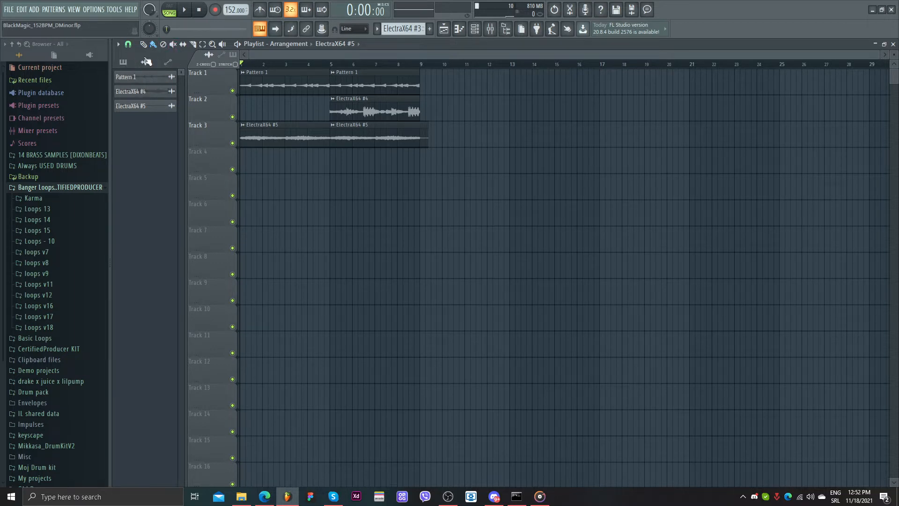
Open the channel rack with all channels shown and move it over the playlist
{"action": "left_click", "coordinate": [130, 65]}
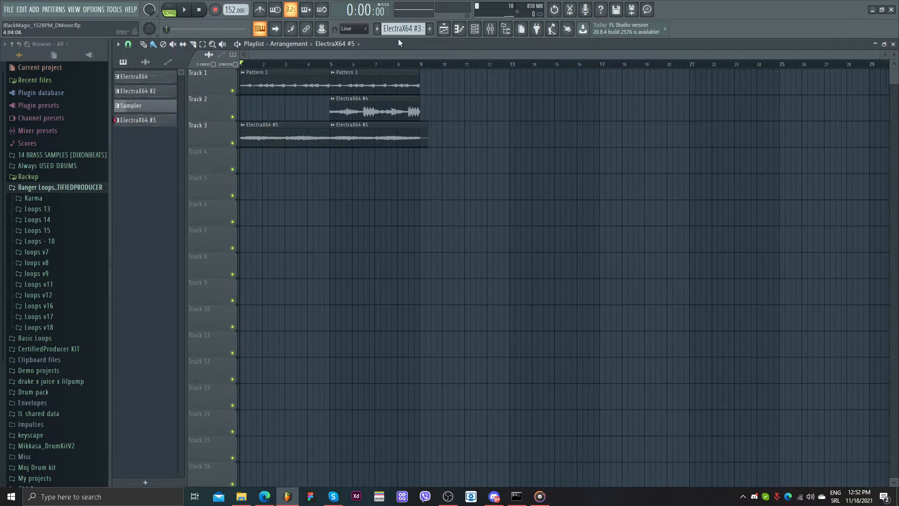
{"action": "left_click", "coordinate": [475, 30]}
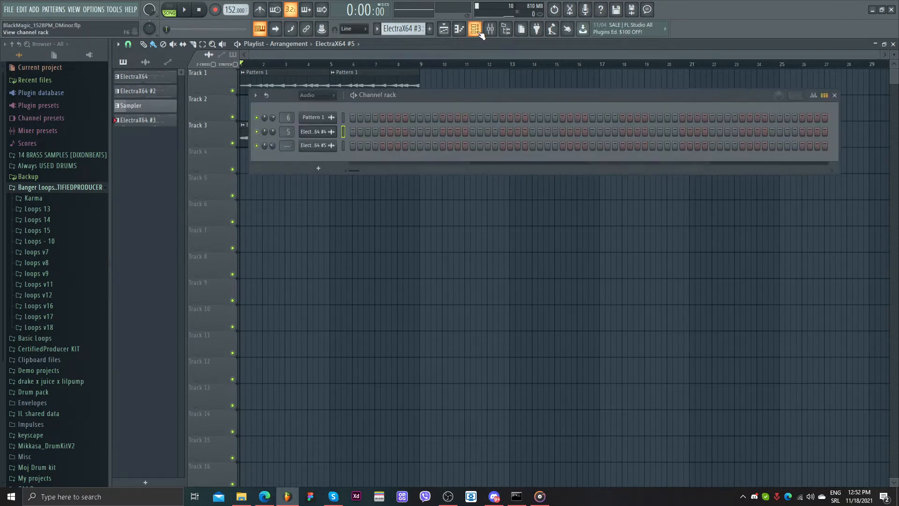
{"action": "left_click", "coordinate": [322, 95]}
{"action": "left_click", "coordinate": [319, 105]}
{"action": "left_click_drag", "start_coordinate": [468, 99], "coordinate": [567, 96]}
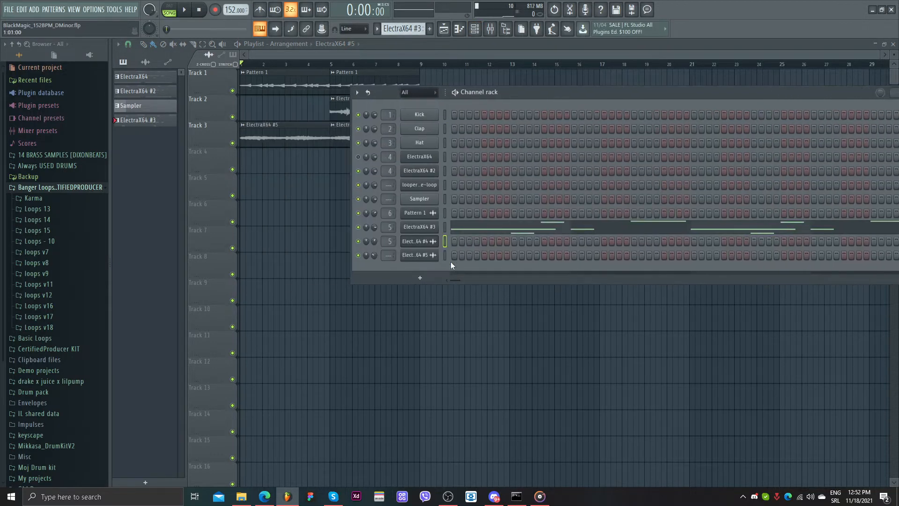
{"action": "left_click_drag", "start_coordinate": [505, 97], "coordinate": [501, 115]}
Add a new Sampler channel to the channel rack and open its piano roll
{"action": "left_click", "coordinate": [400, 301]}
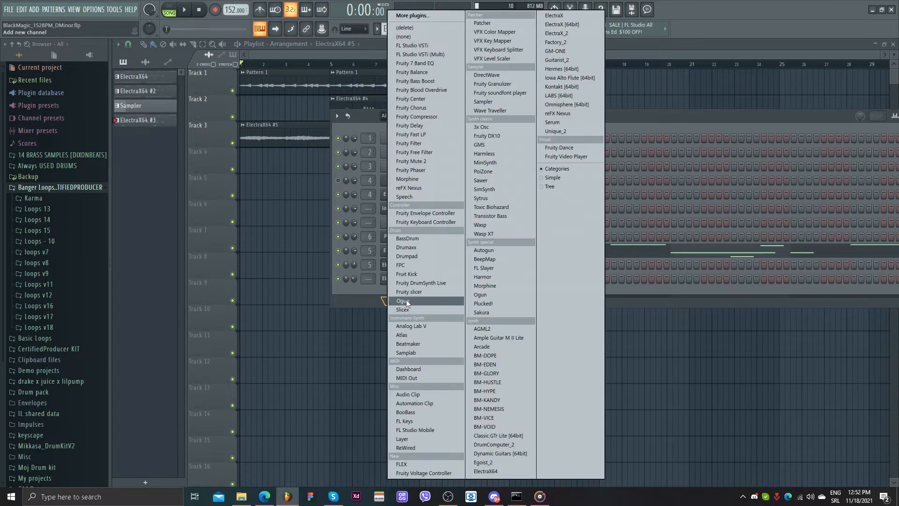
{"action": "left_click", "coordinate": [379, 294]}
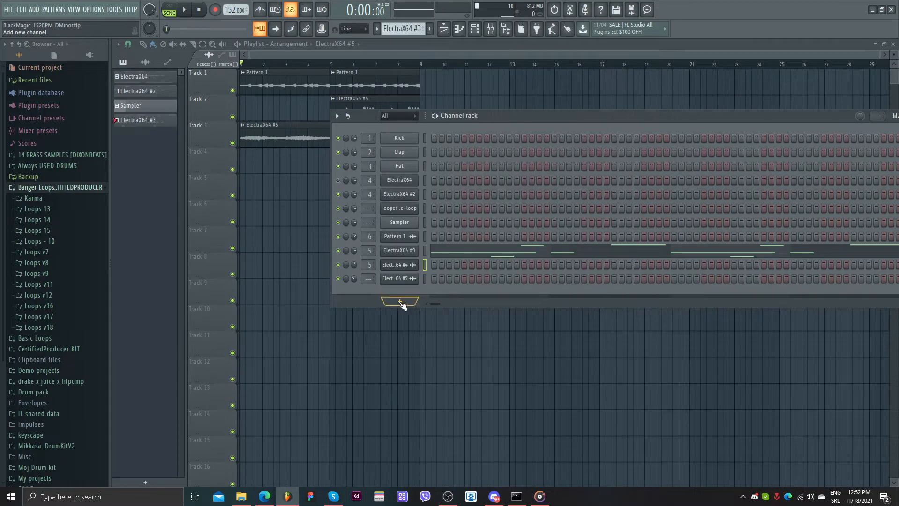
{"action": "left_click", "coordinate": [401, 302]}
{"action": "left_click", "coordinate": [482, 102]}
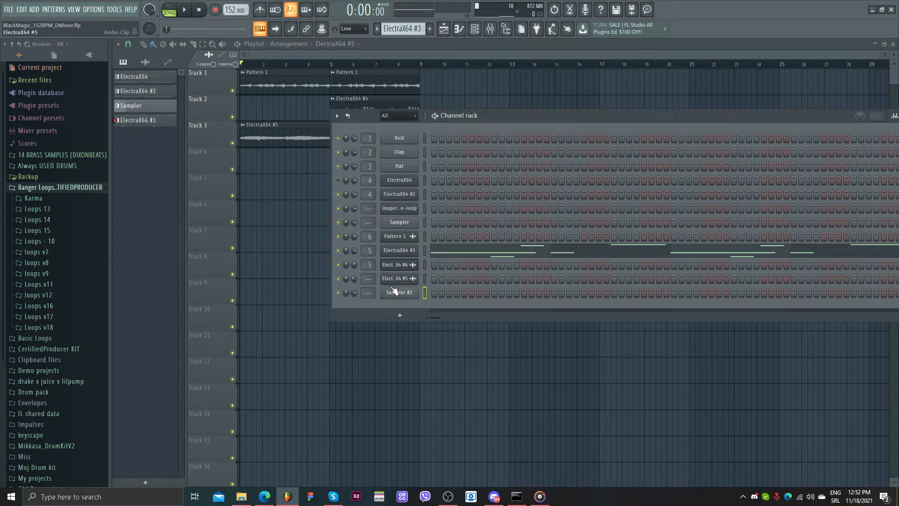
{"action": "right_click", "coordinate": [409, 293]}
{"action": "left_click", "coordinate": [430, 290]}
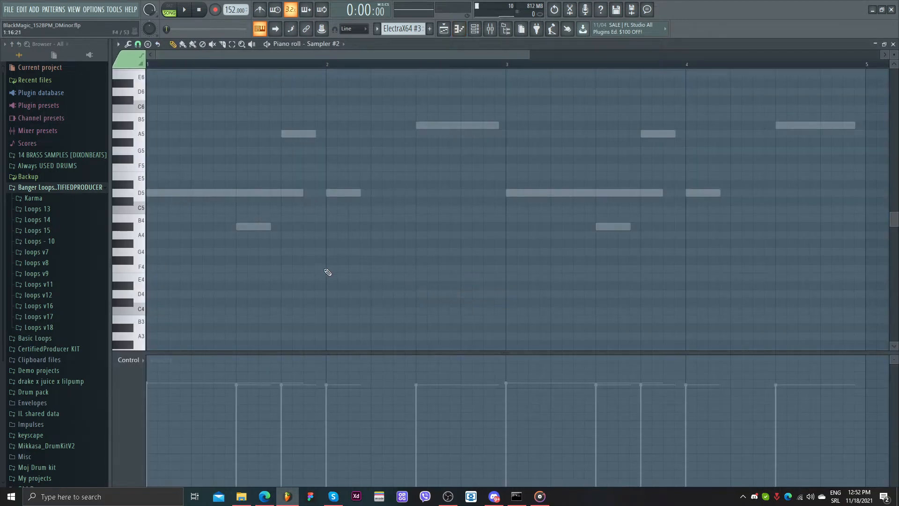
Create a new pattern named Sampler and reopen the piano roll of the Sampler #2 channel
{"action": "left_click", "coordinate": [431, 30]}
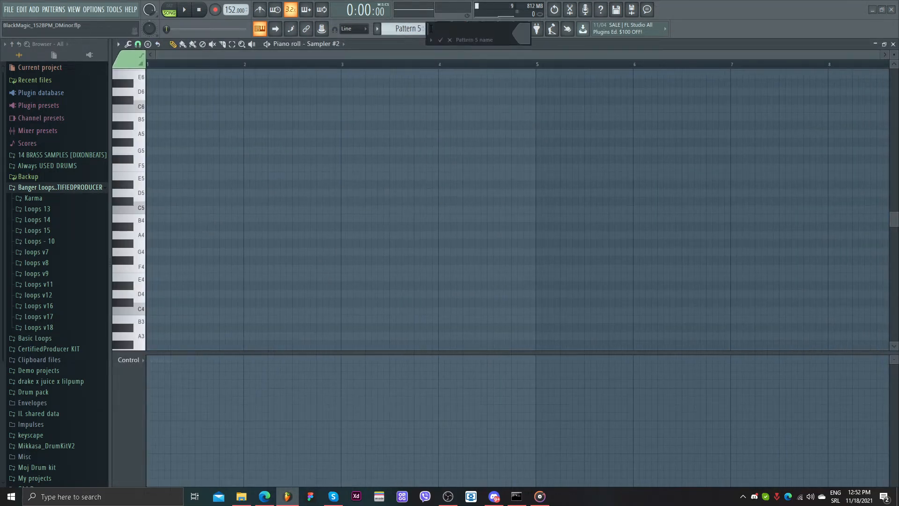
{"action": "type", "text": "Sampler"}
{"action": "key", "text": "Return"}
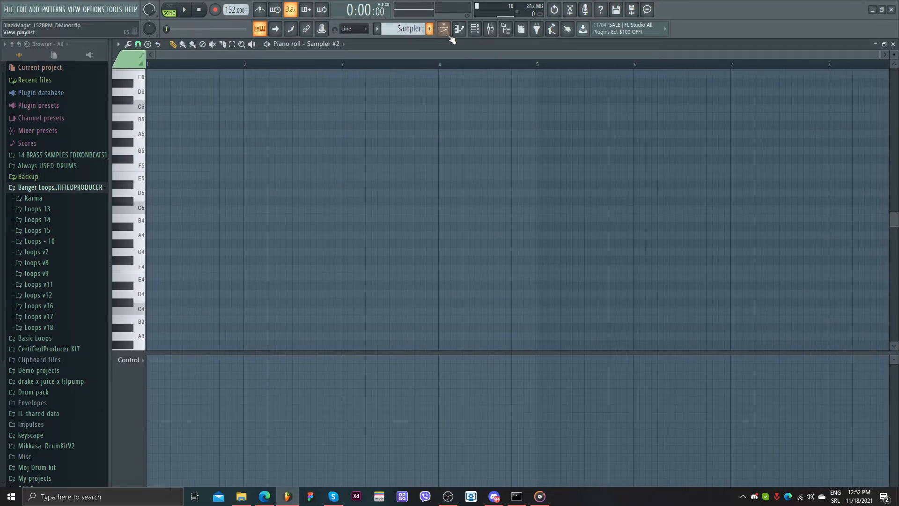
{"action": "left_click", "coordinate": [475, 33]}
{"action": "right_click", "coordinate": [414, 295]}
{"action": "left_click", "coordinate": [431, 293]}
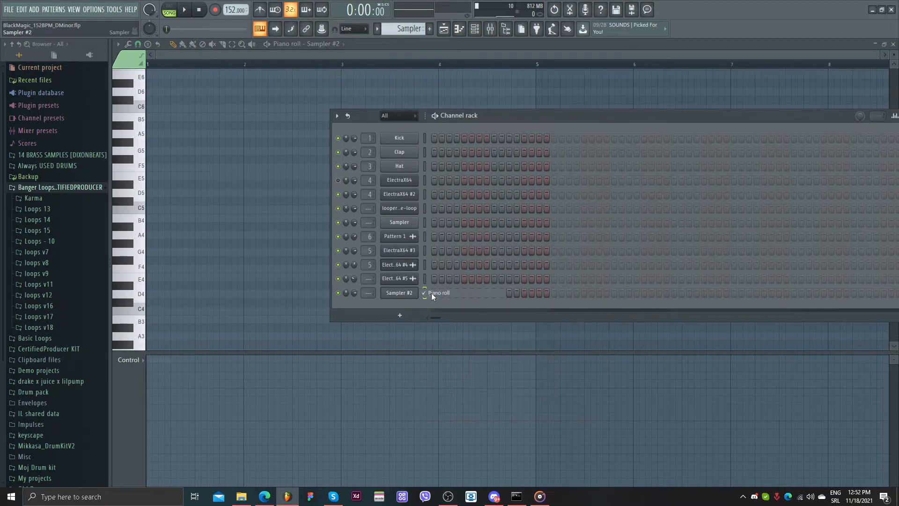
{"action": "right_click", "coordinate": [412, 293]}
{"action": "left_click", "coordinate": [431, 293]}
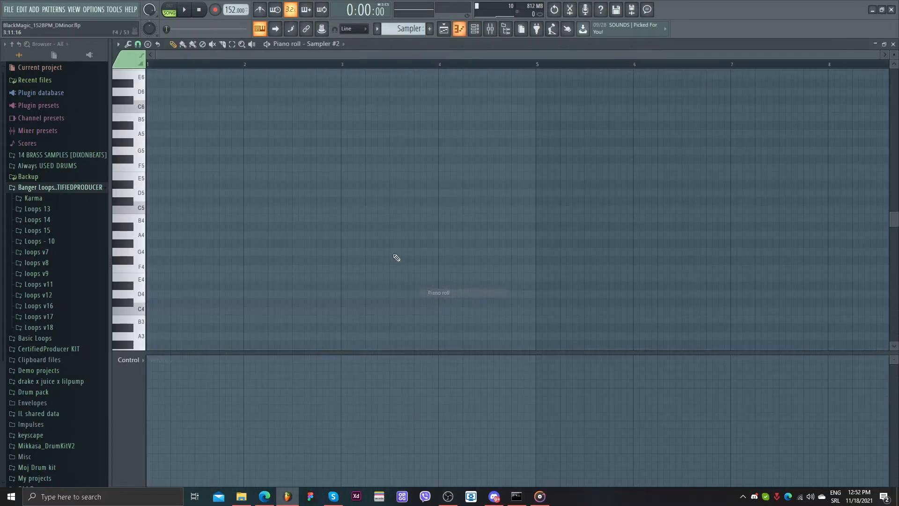
Stamp a Minor Harmonic scale rooted on C5 at the start of bar 1
{"action": "left_click", "coordinate": [149, 44]}
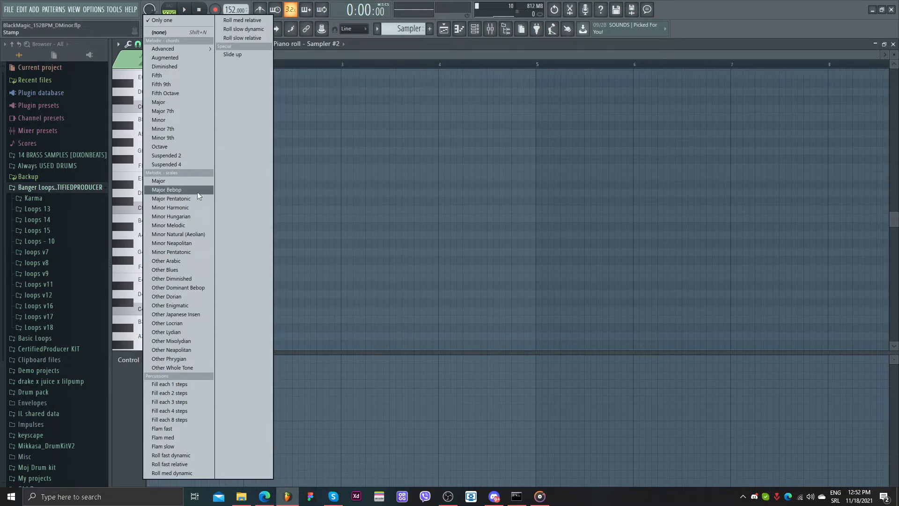
{"action": "left_click", "coordinate": [189, 207]}
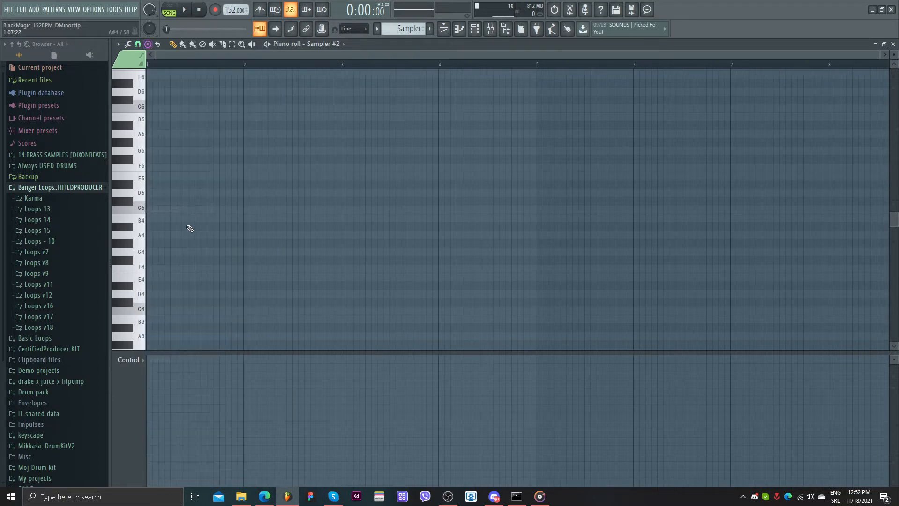
{"action": "left_click", "coordinate": [150, 209]}
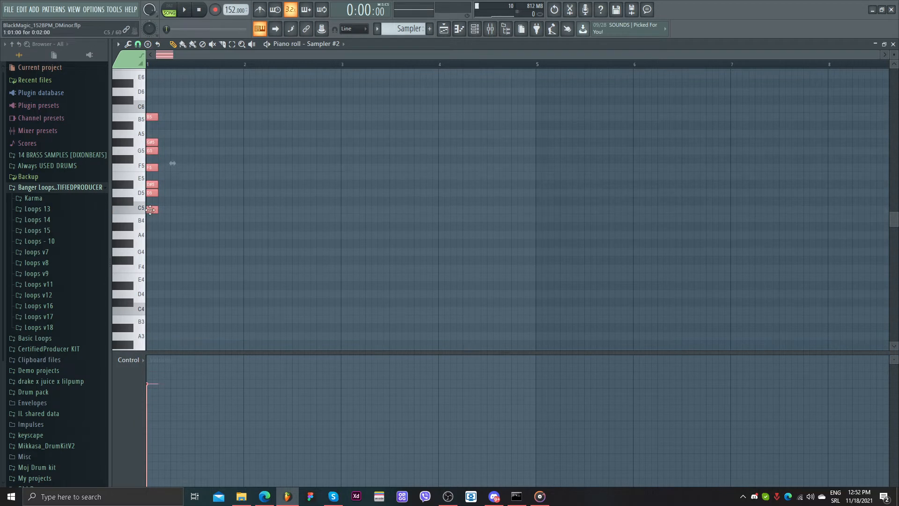
Repeat the stacked scale notes in the octave above and the two octaves below, aligned to the start of bar 1
{"action": "left_click", "coordinate": [150, 210]}
{"action": "left_click", "coordinate": [150, 108]}
{"action": "scroll", "coordinate": [172, 84], "scroll_direction": "up", "scroll_amount": 3}
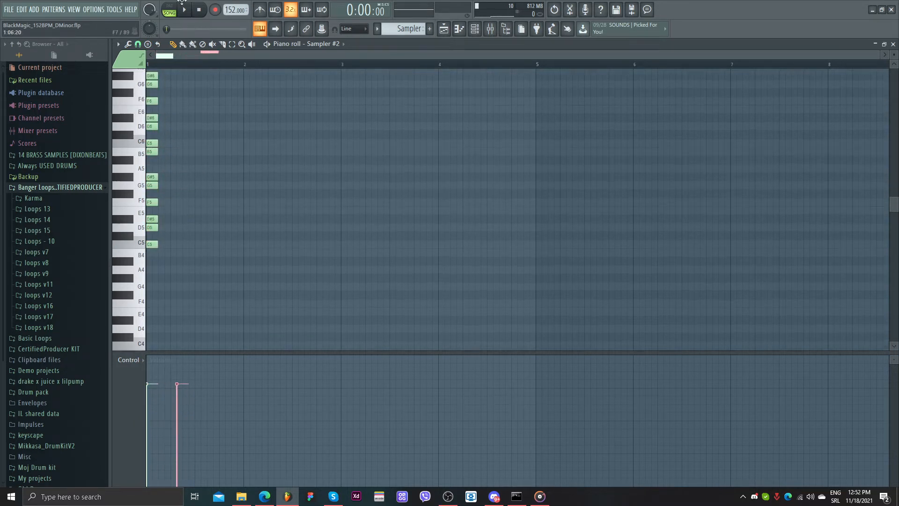
{"action": "scroll", "coordinate": [236, 141], "scroll_direction": "down", "scroll_amount": 4}
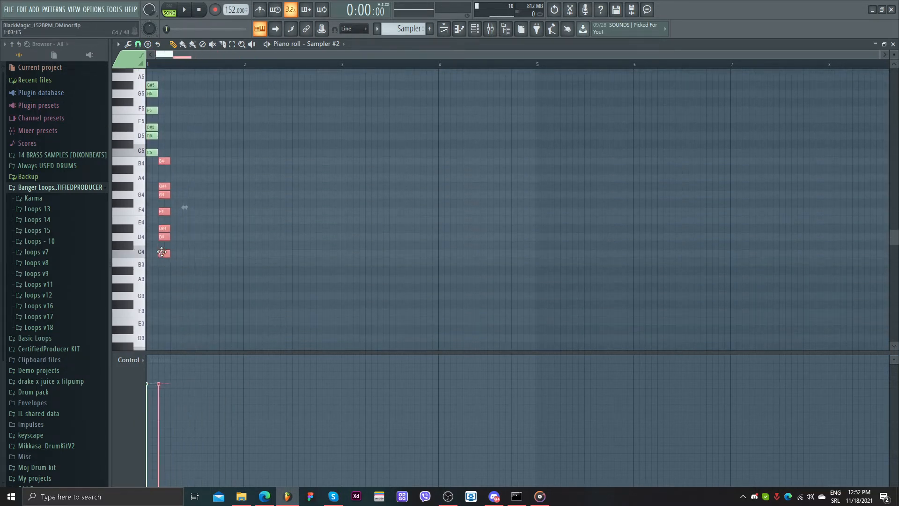
{"action": "left_click", "coordinate": [151, 161]}
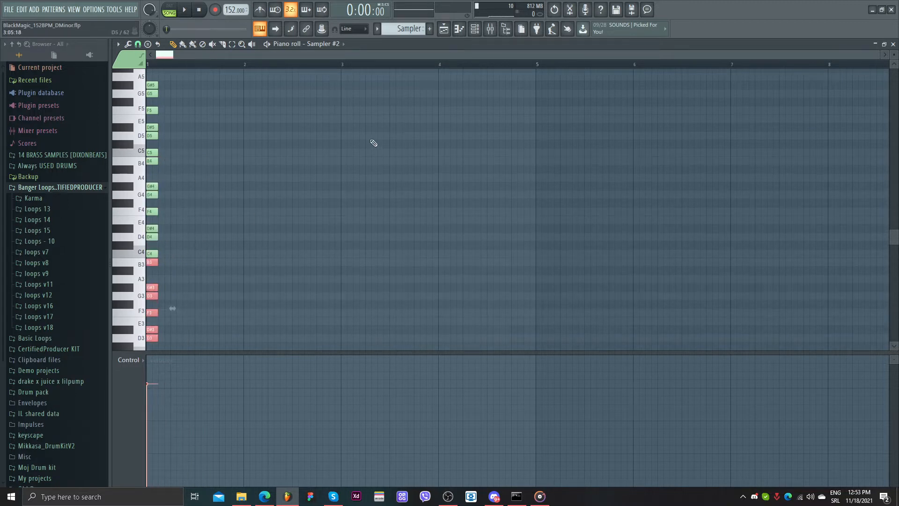
{"action": "scroll", "coordinate": [412, 124], "scroll_direction": "up", "scroll_amount": 2}
Open the piano roll of the first ElectraX64 channel from the channel rack
{"action": "left_click", "coordinate": [475, 31]}
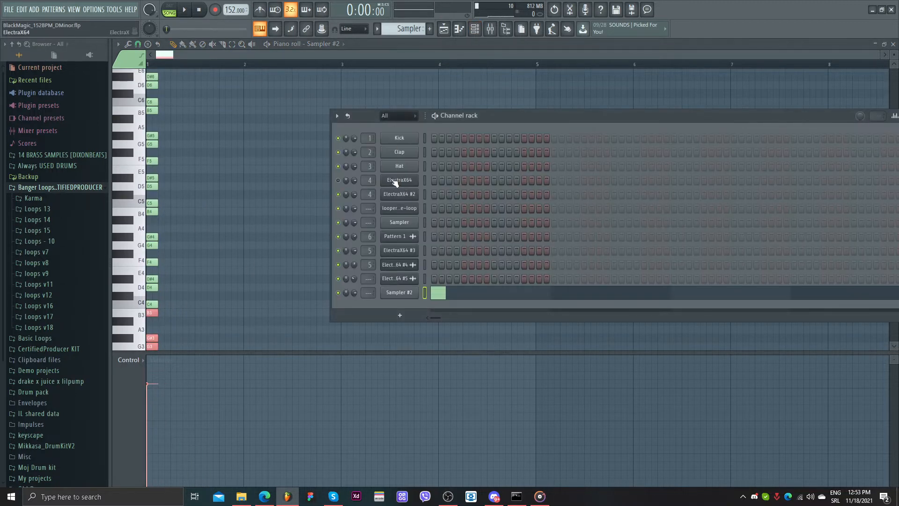
{"action": "left_click", "coordinate": [412, 181]}
{"action": "right_click", "coordinate": [414, 181]}
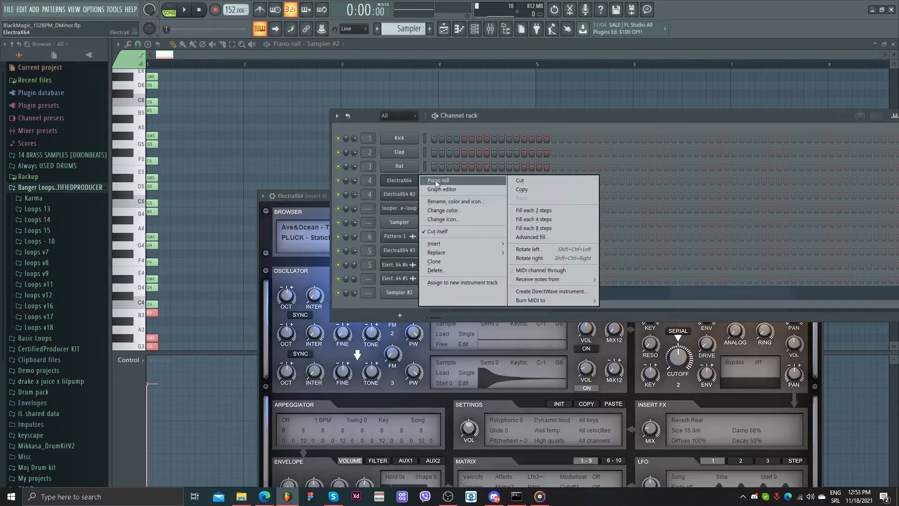
{"action": "left_click", "coordinate": [435, 181]}
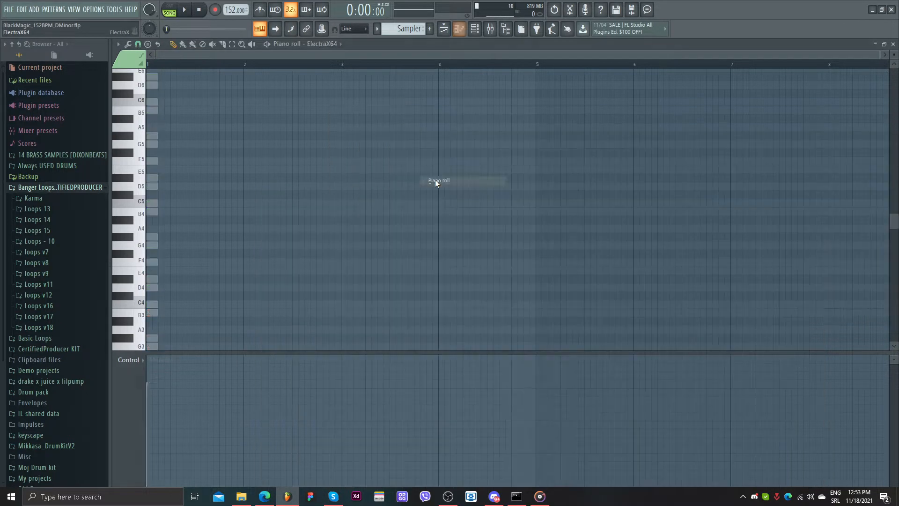
Place consecutive short notes on E5, G#5 and C6 from the start of bar 1
{"action": "scroll", "coordinate": [141, 183], "scroll_direction": "up", "scroll_amount": 1}
{"action": "scroll", "coordinate": [219, 187], "scroll_direction": "up", "scroll_amount": 4}
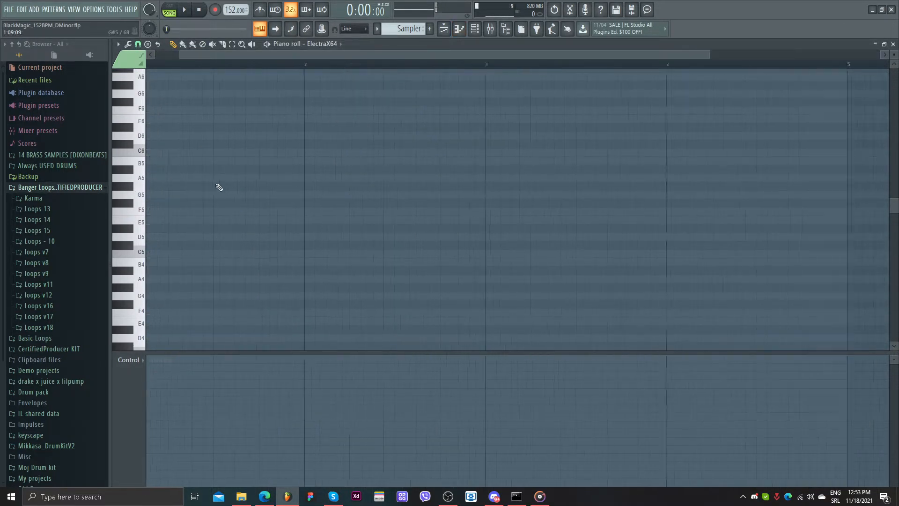
{"action": "left_click_drag", "start_coordinate": [159, 153], "coordinate": [87, 145]}
{"action": "scroll", "coordinate": [170, 175], "scroll_direction": "down", "scroll_amount": 3}
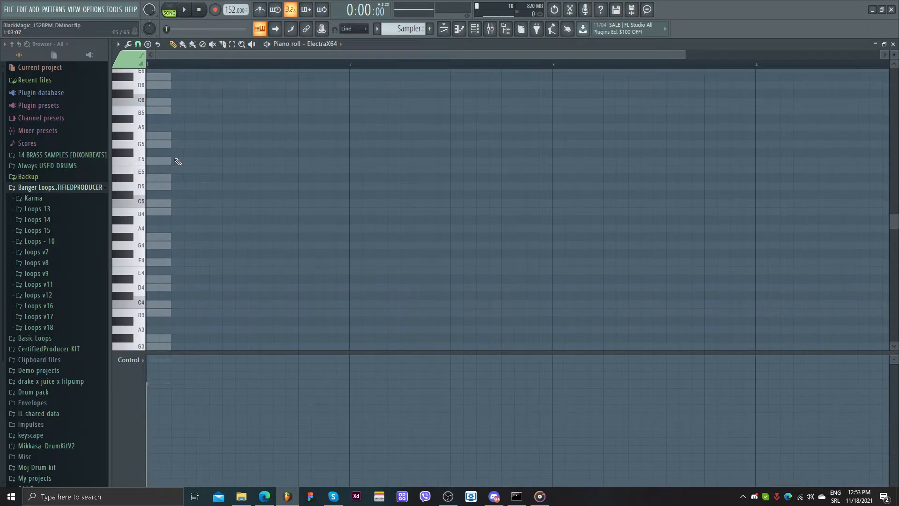
{"action": "left_click_drag", "start_coordinate": [163, 181], "coordinate": [161, 170]}
{"action": "left_click", "coordinate": [184, 136]}
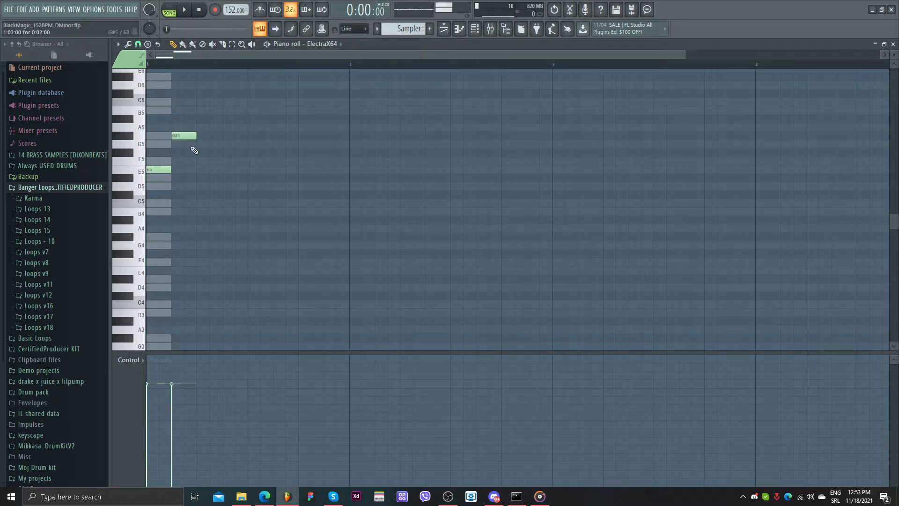
{"action": "scroll", "coordinate": [203, 154], "scroll_direction": "up", "scroll_amount": 3}
{"action": "left_click", "coordinate": [206, 152]}
Switch playback to pattern mode and extend the rising run with D#6, F6, G6 and G#6 while playing it
{"action": "key", "text": "space"}
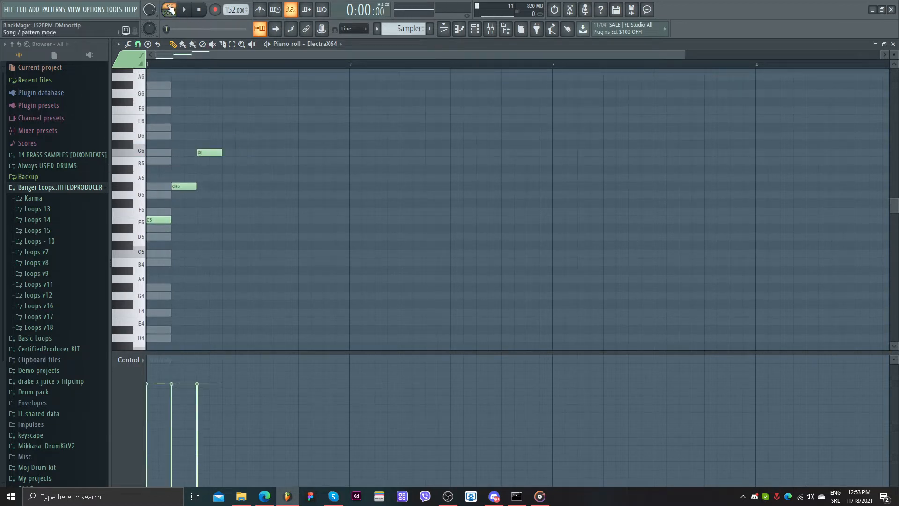
{"action": "left_click", "coordinate": [176, 9]}
{"action": "left_click", "coordinate": [230, 127]}
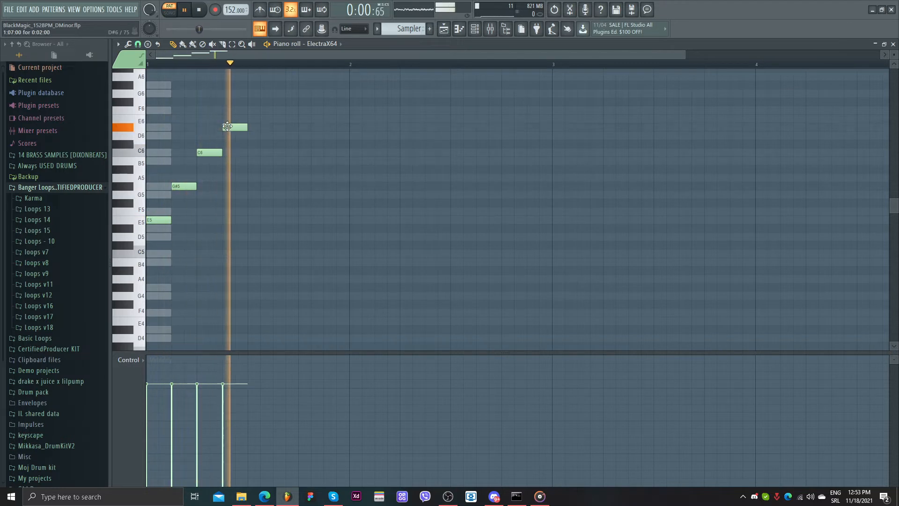
{"action": "left_click", "coordinate": [257, 110]}
{"action": "left_click", "coordinate": [282, 93]}
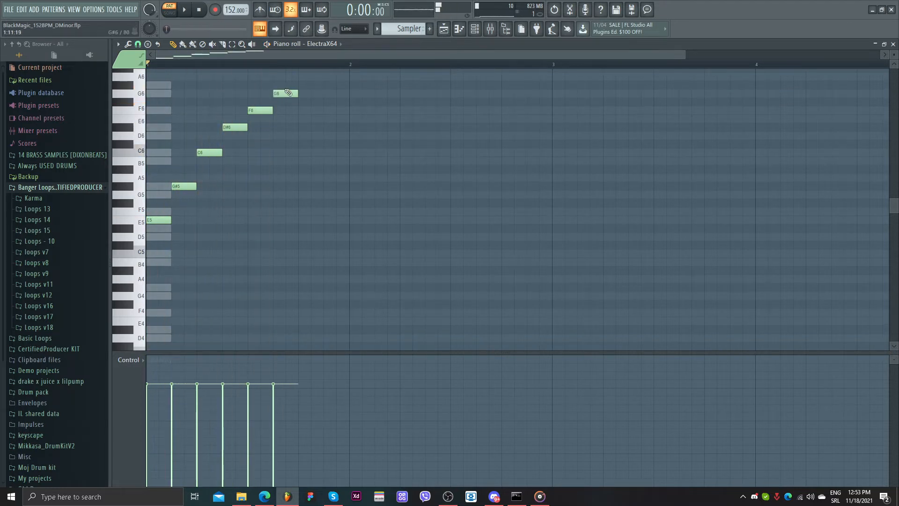
{"action": "left_click", "coordinate": [307, 85]}
{"action": "key", "text": "space"}
Erase all seven notes of the rising run, from G#6 back to E5
{"action": "right_click", "coordinate": [310, 85]}
{"action": "right_click", "coordinate": [285, 94]}
{"action": "right_click", "coordinate": [260, 110]}
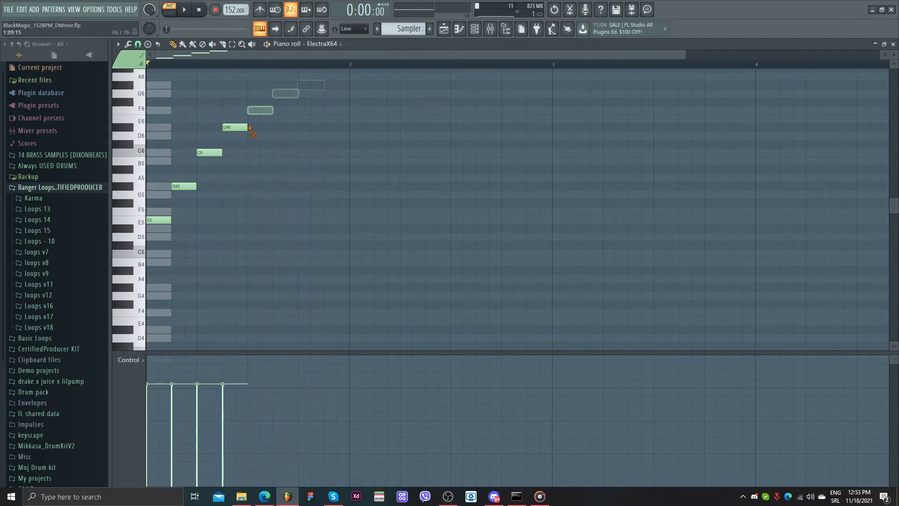
{"action": "right_click", "coordinate": [235, 127]}
{"action": "right_click", "coordinate": [209, 153]}
{"action": "right_click", "coordinate": [184, 187]}
{"action": "right_click", "coordinate": [159, 220]}
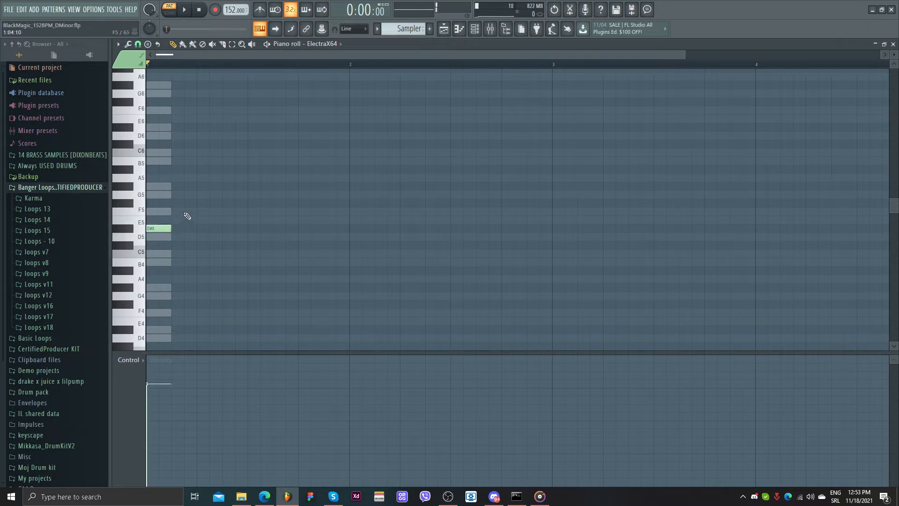
Place a short rising run of D#5, F5, G5 and G#5 from the start of bar 1
{"action": "left_click", "coordinate": [179, 211]}
{"action": "left_click", "coordinate": [204, 194]}
{"action": "left_click", "coordinate": [231, 187]}
Erase the four-note run from G#5 back to D#5
{"action": "right_click", "coordinate": [233, 187]}
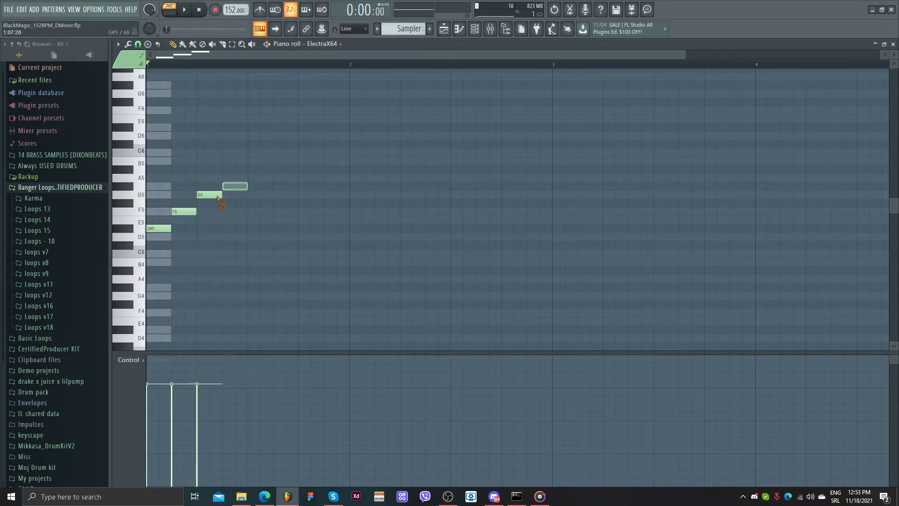
{"action": "right_click", "coordinate": [215, 195]}
{"action": "right_click", "coordinate": [184, 211]}
{"action": "right_click", "coordinate": [159, 228]}
Place a descending run of C6, B5, G#5 and G5 from the start of bar 1 and play it back
{"action": "left_click", "coordinate": [183, 161]}
{"action": "left_click", "coordinate": [208, 186]}
{"action": "left_click", "coordinate": [234, 194]}
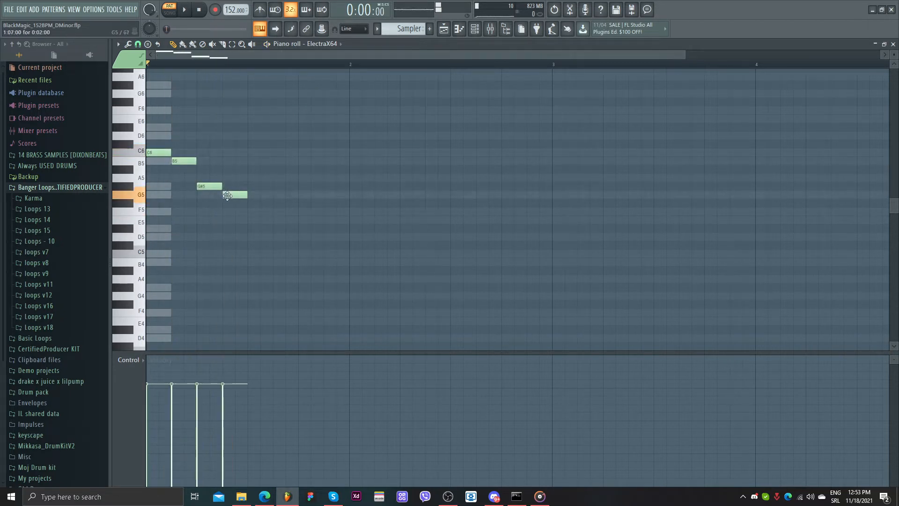
{"action": "key", "text": "space"}
Erase the descending notes G5, G#5, C6 and B5, leaving the ElectraX64 piano roll empty
{"action": "right_click", "coordinate": [234, 195]}
{"action": "right_click", "coordinate": [208, 186]}
{"action": "right_click", "coordinate": [155, 152]}
{"action": "key", "text": "space"}
{"action": "right_click", "coordinate": [187, 161]}
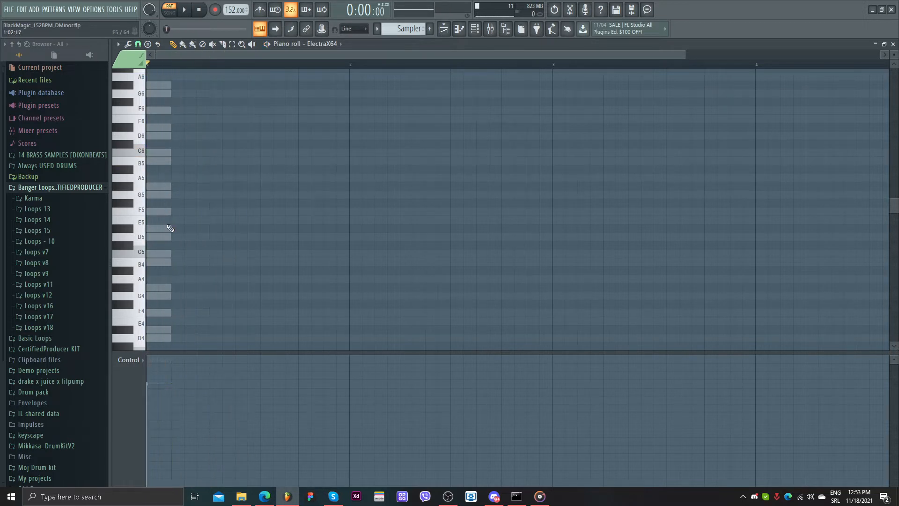
Place D#5, F5 and G5 in sequence with a slightly delayed G#5 after them, and play the run
{"action": "left_click", "coordinate": [158, 228]}
{"action": "left_click", "coordinate": [185, 211]}
{"action": "left_click", "coordinate": [209, 194]}
{"action": "left_click", "coordinate": [235, 185]}
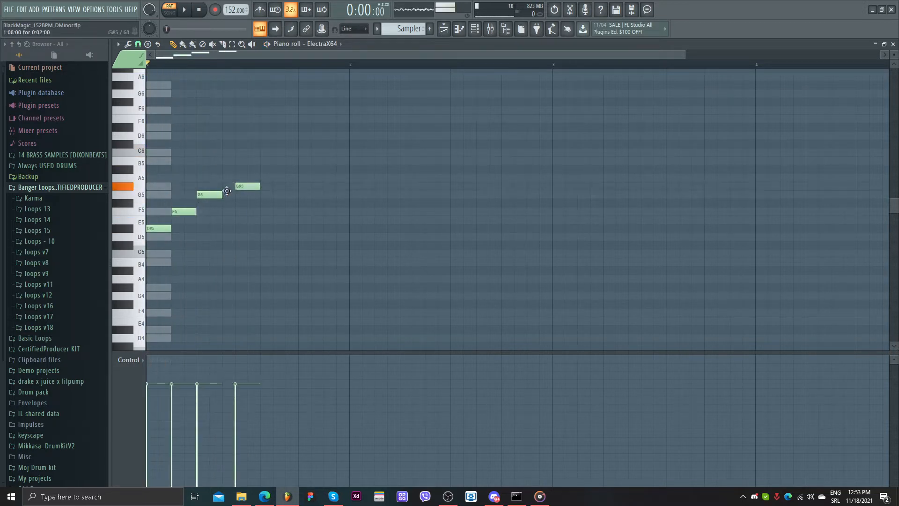
{"action": "key", "text": "space"}
{"action": "key", "text": "space"}
Erase the G#5, G5, F5 and D#5 notes from the piano roll
{"action": "right_click", "coordinate": [236, 187]}
{"action": "right_click", "coordinate": [215, 195]}
{"action": "right_click", "coordinate": [185, 212]}
{"action": "right_click", "coordinate": [161, 229]}
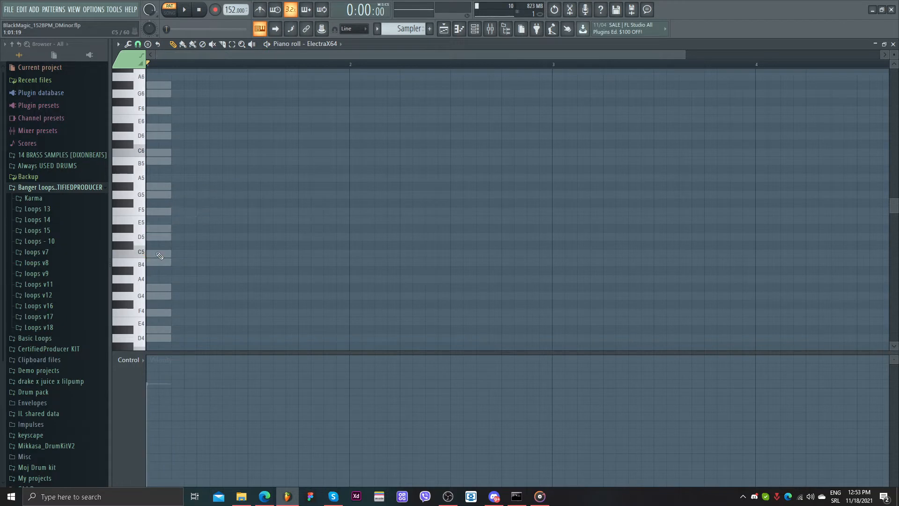
Place C5, F5 and G5 from the start of bar 1, add G#5 and G5 after a short gap, and play the run
{"action": "left_click", "coordinate": [159, 254]}
{"action": "left_click", "coordinate": [180, 212]}
{"action": "left_click", "coordinate": [209, 229]}
{"action": "right_click", "coordinate": [217, 230]}
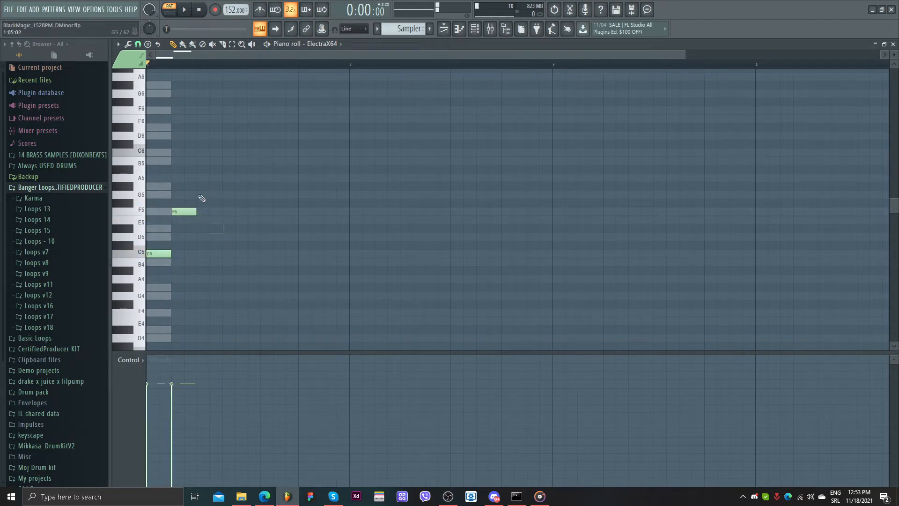
{"action": "key", "text": "space"}
{"action": "left_click", "coordinate": [209, 194]}
{"action": "left_click", "coordinate": [236, 187]}
{"action": "left_click_drag", "start_coordinate": [234, 187], "coordinate": [249, 187]}
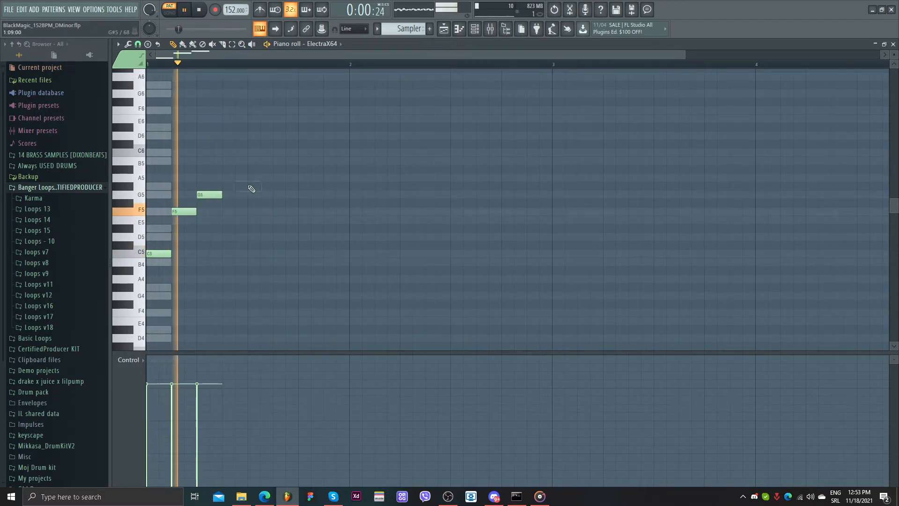
{"action": "left_click", "coordinate": [281, 195]}
{"action": "key", "text": "space"}
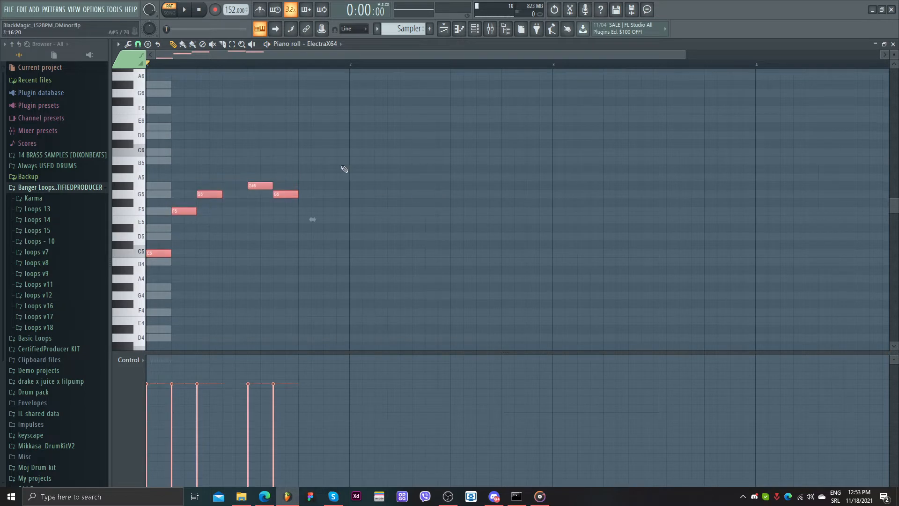
Select all the notes in the piano roll and delete them
{"action": "key", "text": "ctrl+a"}
{"action": "key", "text": "Delete"}
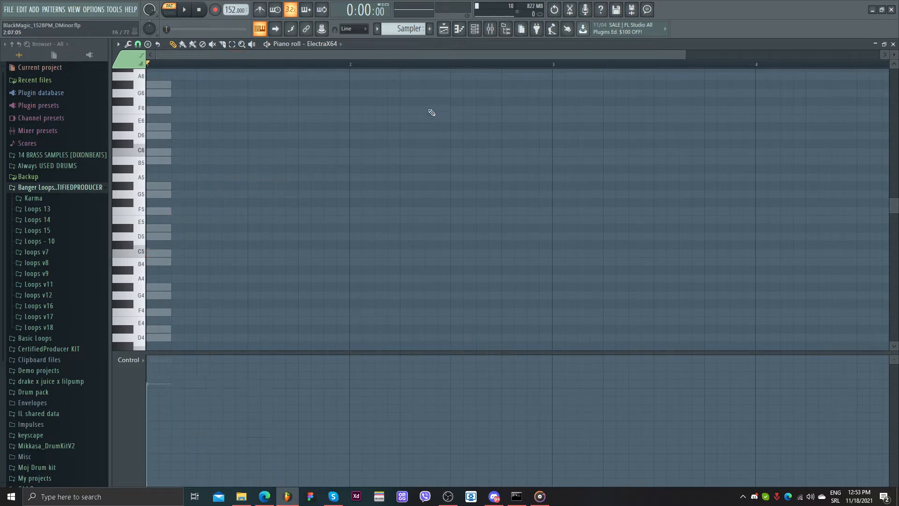
Bring up the playlist from bar 1 and play the whole arrangement in song mode
{"action": "left_click", "coordinate": [446, 35]}
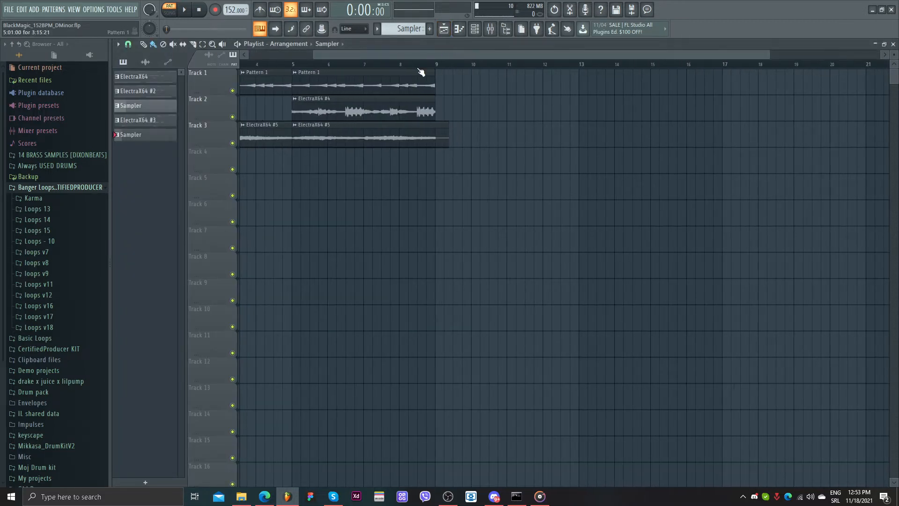
{"action": "left_click_drag", "start_coordinate": [414, 55], "coordinate": [89, 69]}
{"action": "scroll", "coordinate": [306, 162], "scroll_direction": "down", "scroll_amount": 3}
{"action": "scroll", "coordinate": [298, 201], "scroll_direction": "up", "scroll_amount": 3}
{"action": "scroll", "coordinate": [323, 219], "scroll_direction": "down", "scroll_amount": 3}
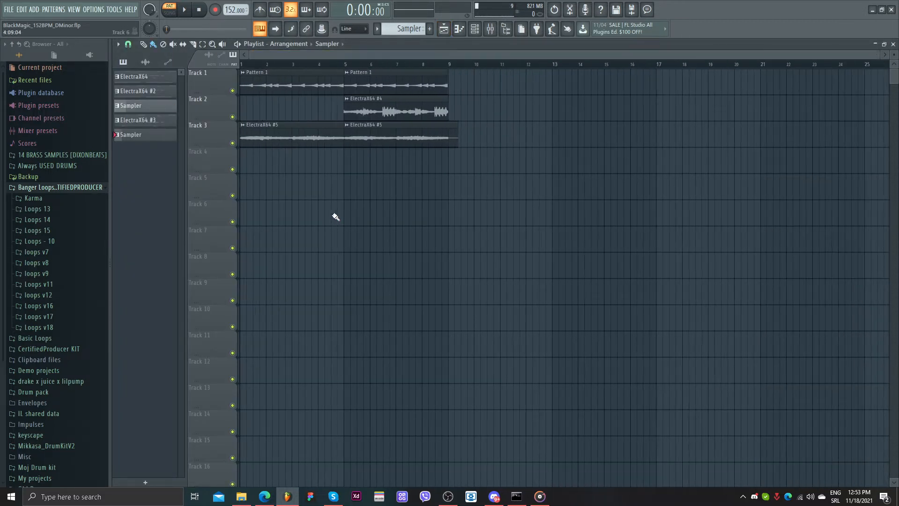
{"action": "left_click", "coordinate": [169, 13]}
{"action": "key", "text": "space"}
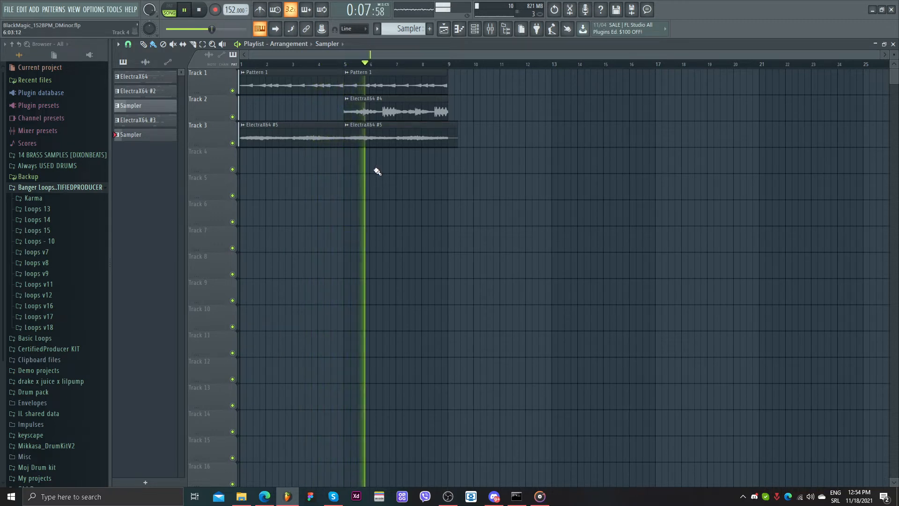
{"action": "left_click", "coordinate": [206, 15]}
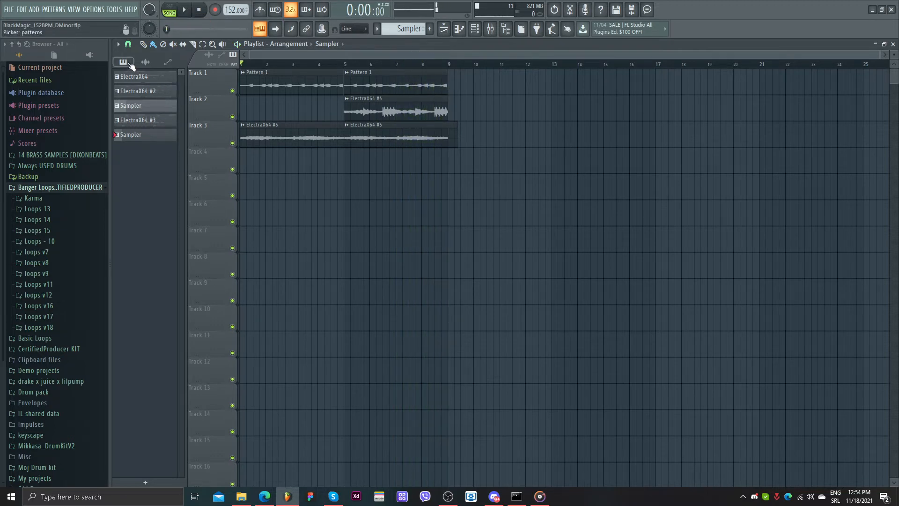
Play the ElectraX64 pattern's notes in pattern mode and check its activity in the mixer
{"action": "double_click", "coordinate": [143, 78]}
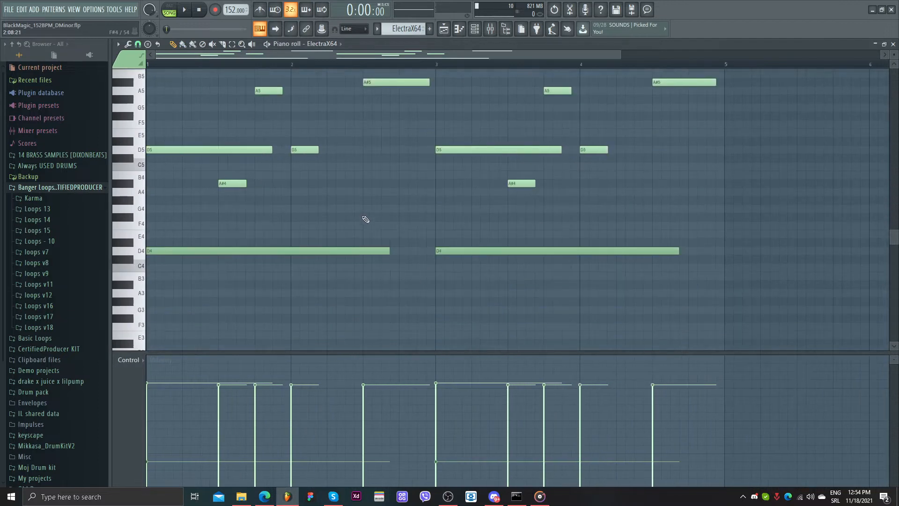
{"action": "key", "text": "space"}
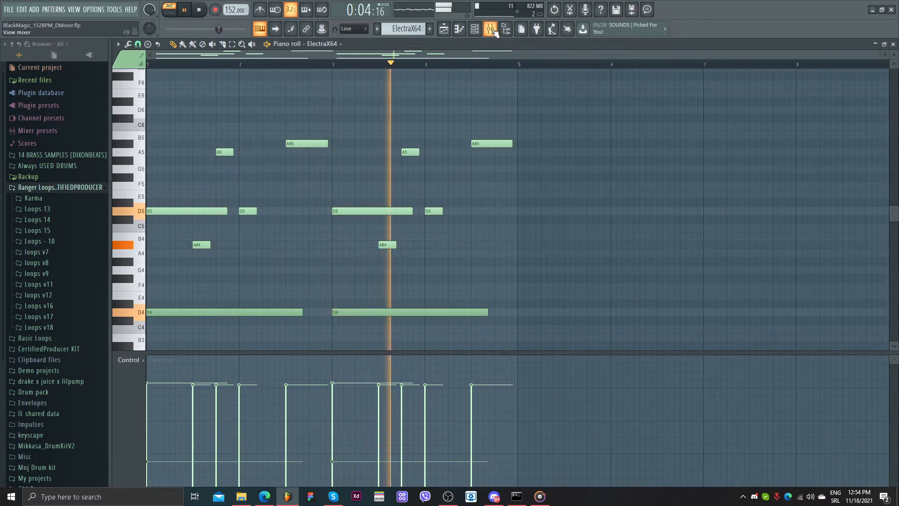
{"action": "key", "text": "F9"}
{"action": "key", "text": "space"}
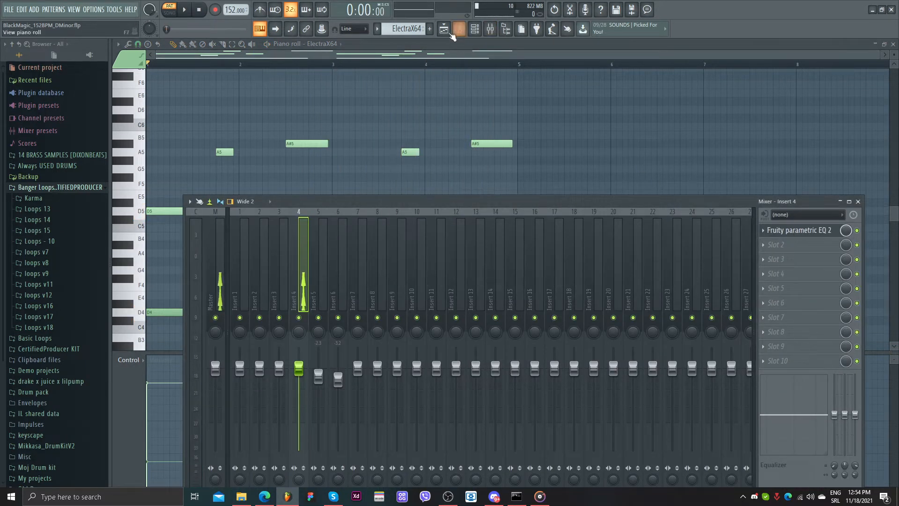
Solo Track 1 in the playlist and play it in song mode
{"action": "key", "text": "F5"}
{"action": "right_click", "coordinate": [228, 92]}
{"action": "left_click", "coordinate": [232, 91]}
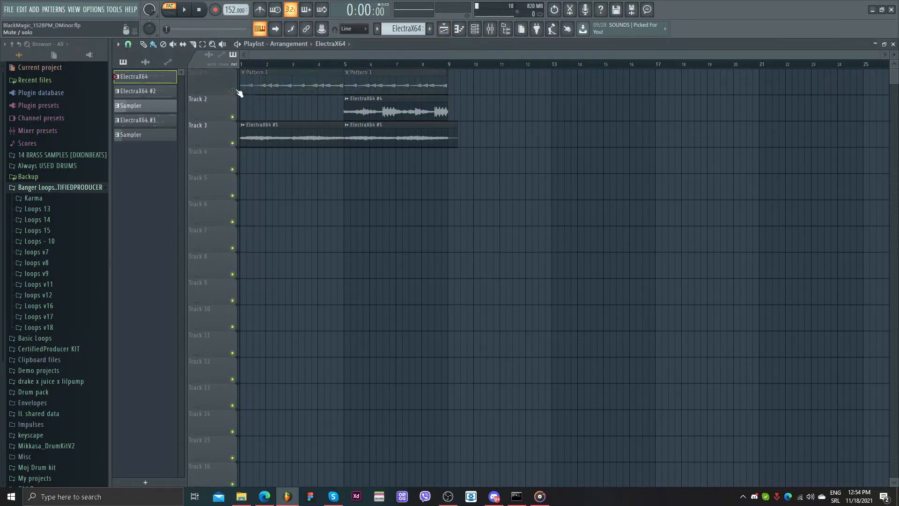
{"action": "left_click", "coordinate": [232, 91], "text": "ctrl"}
{"action": "key", "text": "space"}
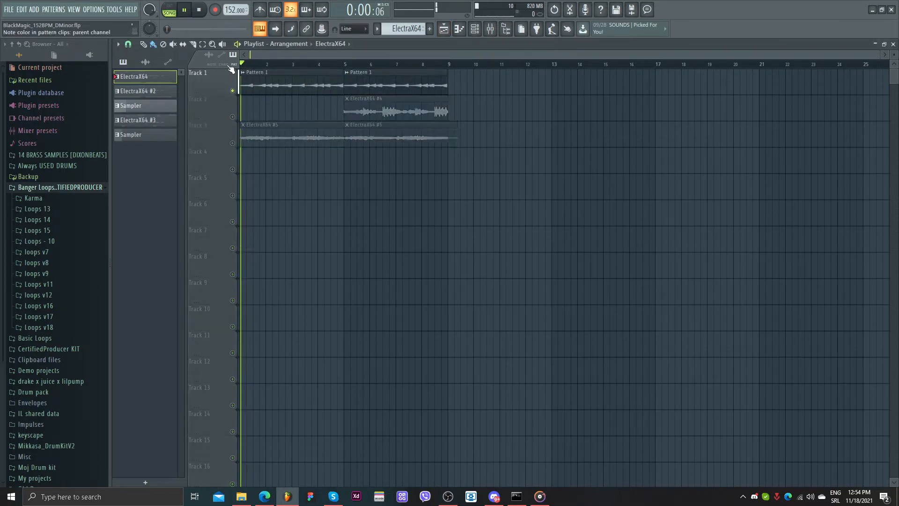
{"action": "key", "text": "space"}
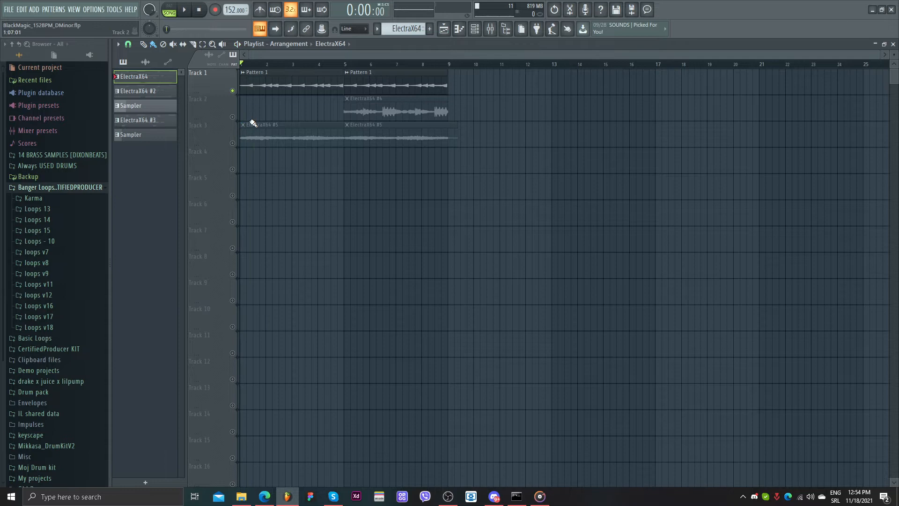
Leave only Track 3 unmuted in the playlist, and play the ElectraX64 #2 pattern in pattern mode
{"action": "left_click", "coordinate": [233, 91]}
{"action": "left_click", "coordinate": [233, 143]}
{"action": "double_click", "coordinate": [155, 93]}
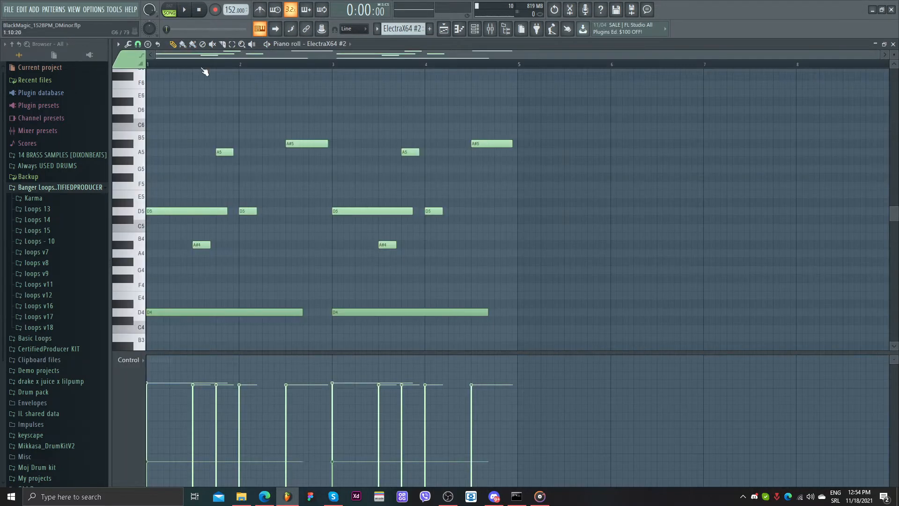
{"action": "left_click", "coordinate": [172, 9]}
{"action": "key", "text": "space"}
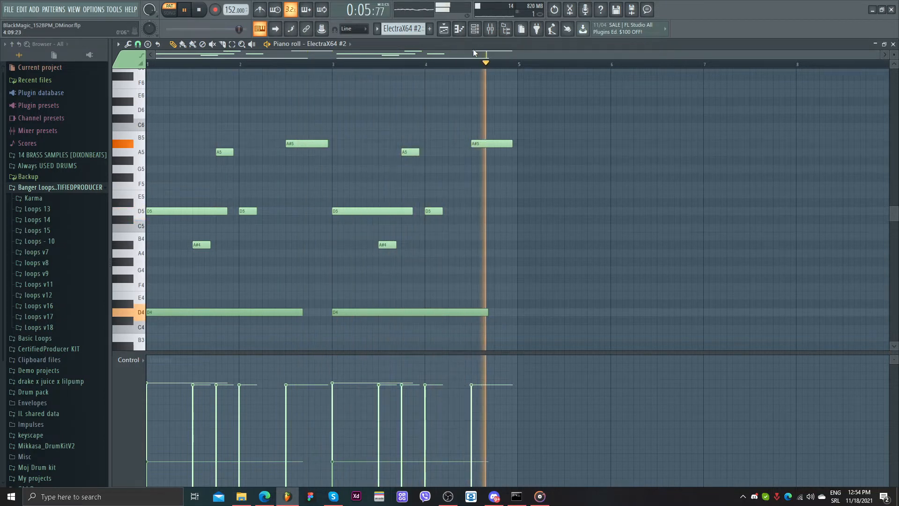
{"action": "key", "text": "space"}
{"action": "left_click", "coordinate": [443, 30]}
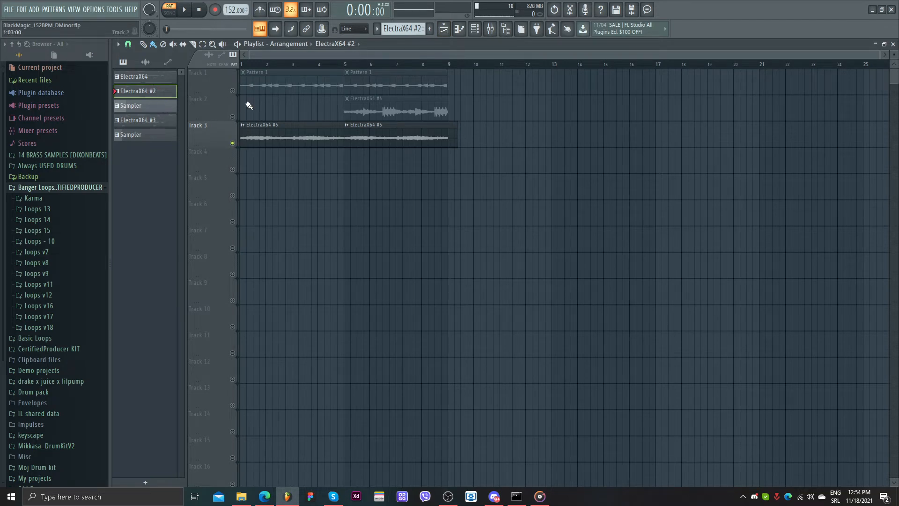
Play Track 3 alone in song mode and view the ElectraX64 #5 audio clip's settings
{"action": "key", "text": "space"}
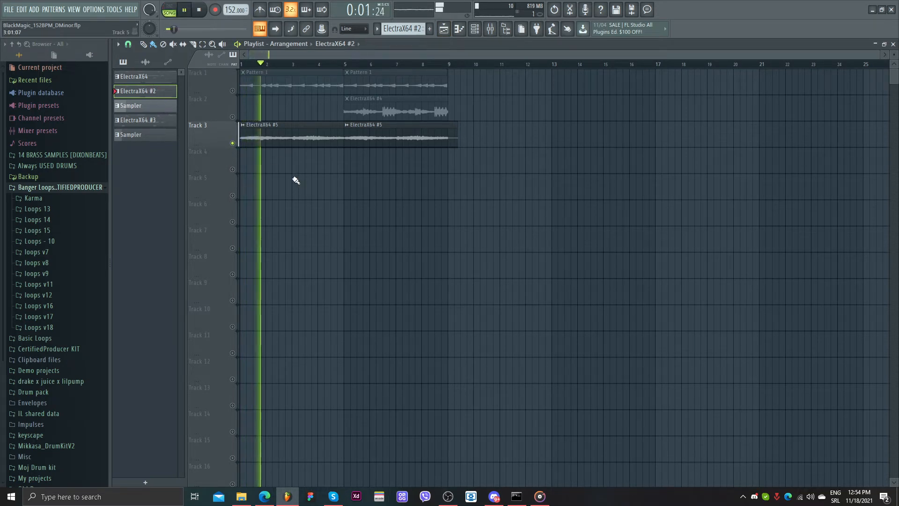
{"action": "double_click", "coordinate": [292, 142]}
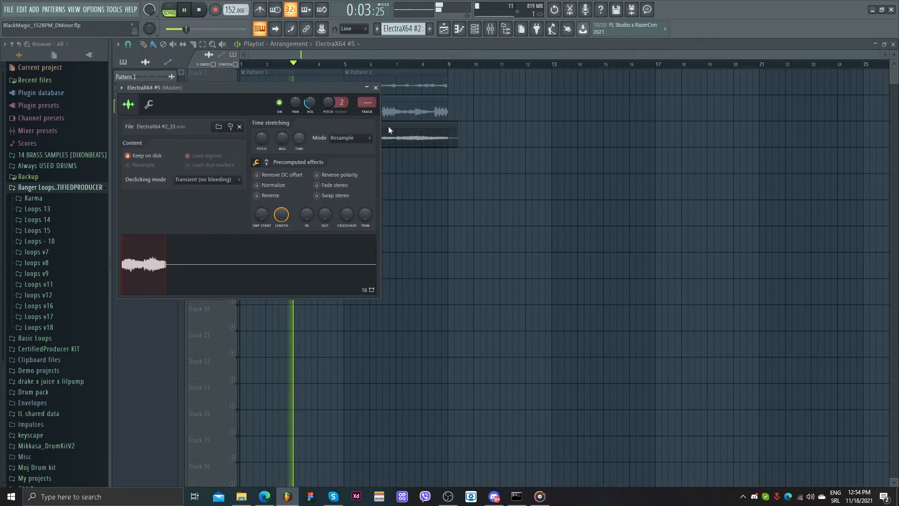
{"action": "left_click", "coordinate": [373, 87]}
{"action": "key", "text": "space"}
Open the ElectraX64 #3 pattern in the piano roll and play it in pattern mode
{"action": "left_click", "coordinate": [125, 62]}
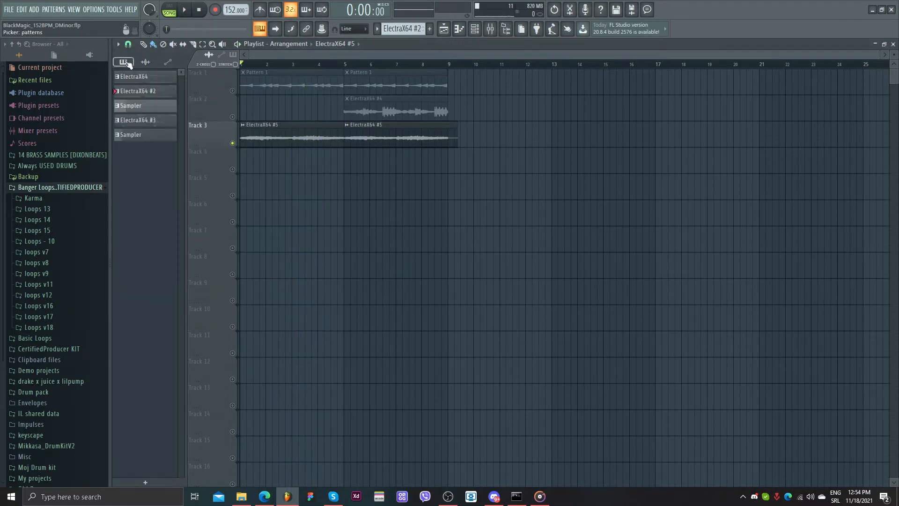
{"action": "double_click", "coordinate": [154, 124]}
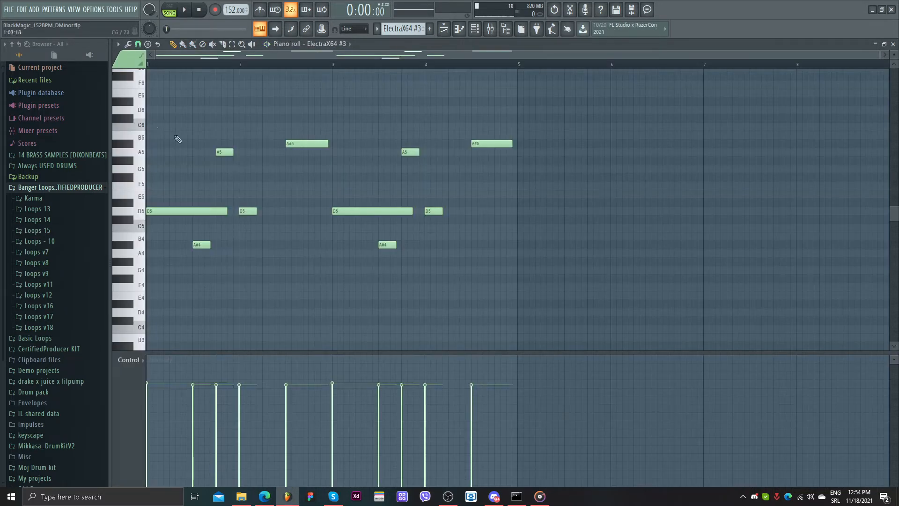
{"action": "left_click", "coordinate": [171, 8]}
{"action": "key", "text": "space"}
{"action": "scroll", "coordinate": [311, 177], "scroll_direction": "up", "scroll_amount": 1}
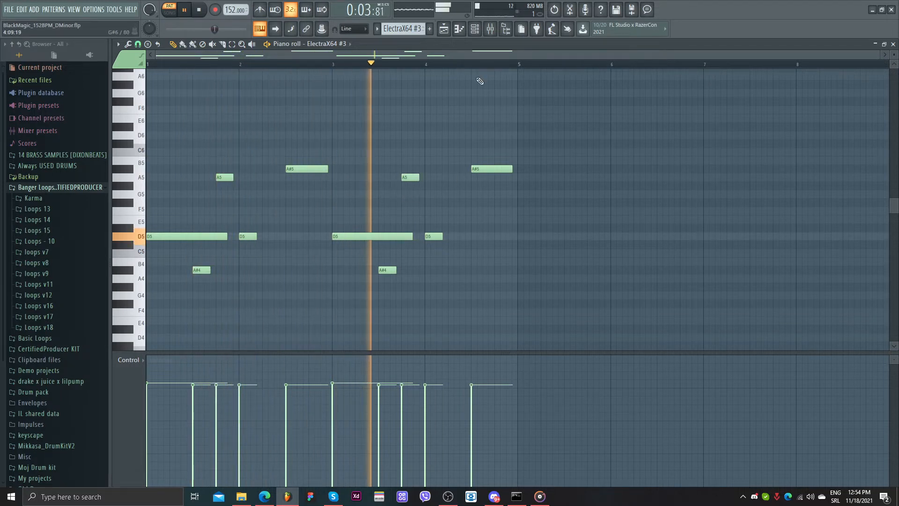
Inspect ValhallaVintageVerb and the slot 3 Fruity parametric EQ 2 on mixer Insert 5
{"action": "key", "text": "F9"}
{"action": "left_click", "coordinate": [322, 229]}
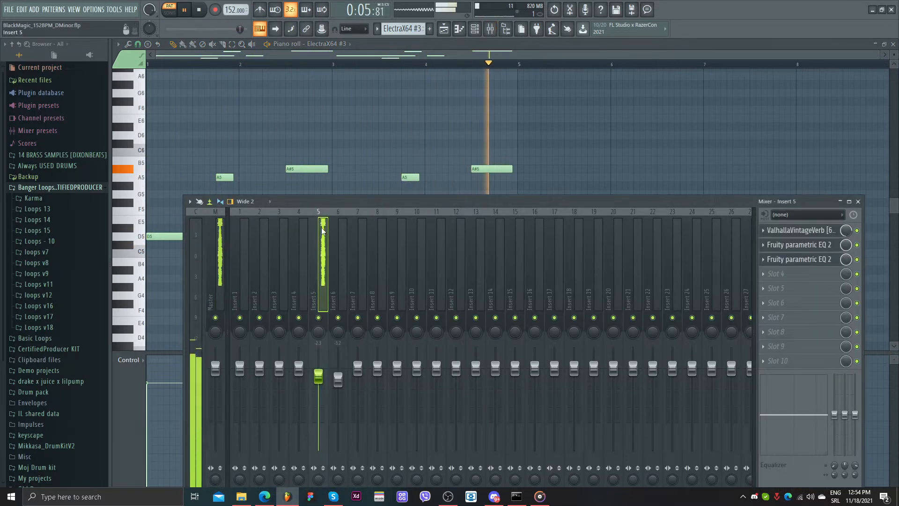
{"action": "key", "text": "space"}
{"action": "left_click", "coordinate": [819, 231]}
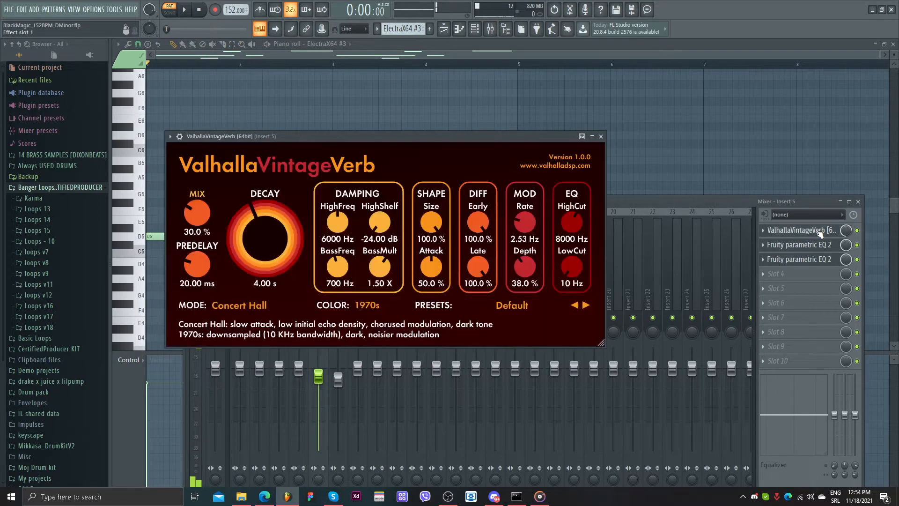
{"action": "left_click", "coordinate": [819, 231]}
{"action": "left_click", "coordinate": [821, 261]}
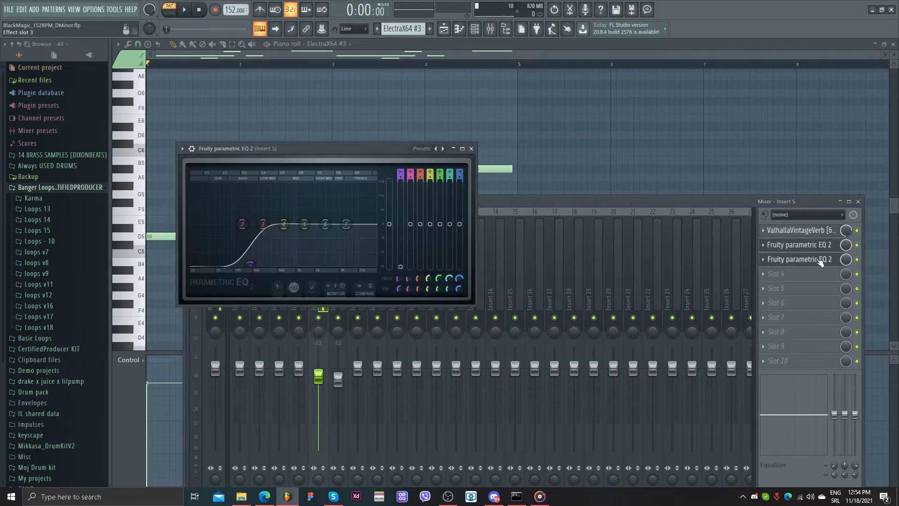
{"action": "left_click", "coordinate": [820, 262]}
Replay the ElectraX64 #3 pattern from the piano roll and return to the playlist
{"action": "key", "text": "F7"}
{"action": "key", "text": "space"}
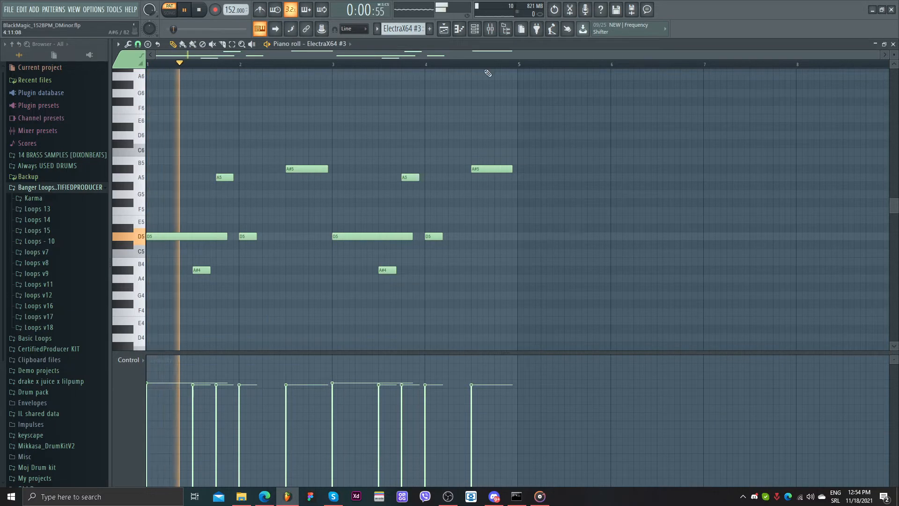
{"action": "left_click", "coordinate": [444, 29]}
{"action": "key", "text": "space"}
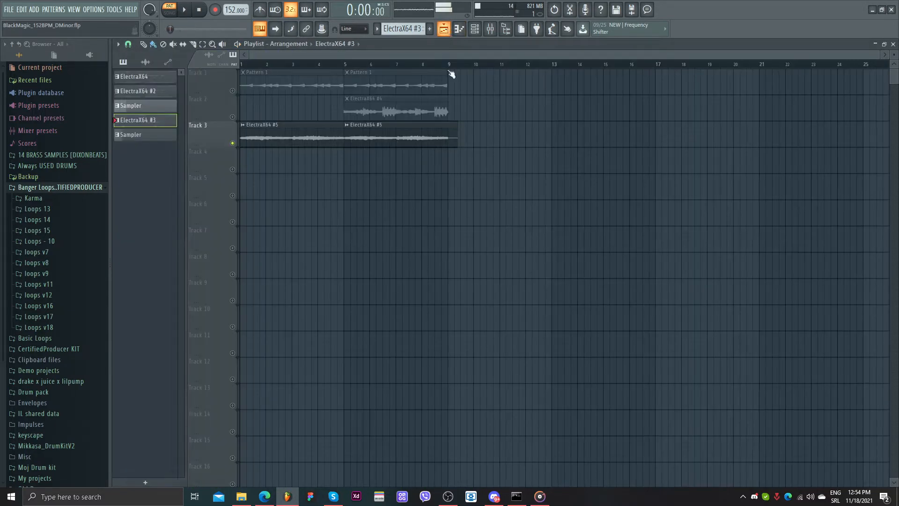
Unmute Tracks 1 and 2 and mute Track 3 in the playlist
{"action": "left_click", "coordinate": [232, 117]}
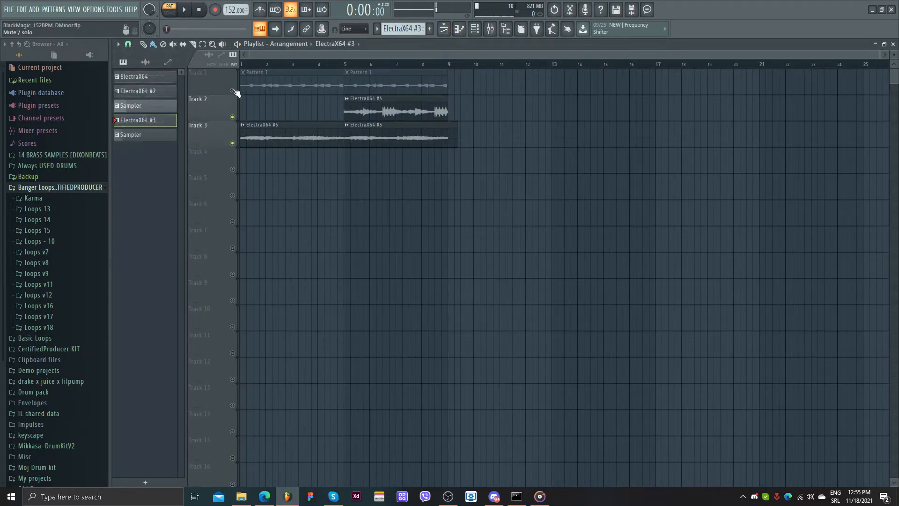
{"action": "left_click", "coordinate": [232, 143]}
{"action": "left_click", "coordinate": [232, 91]}
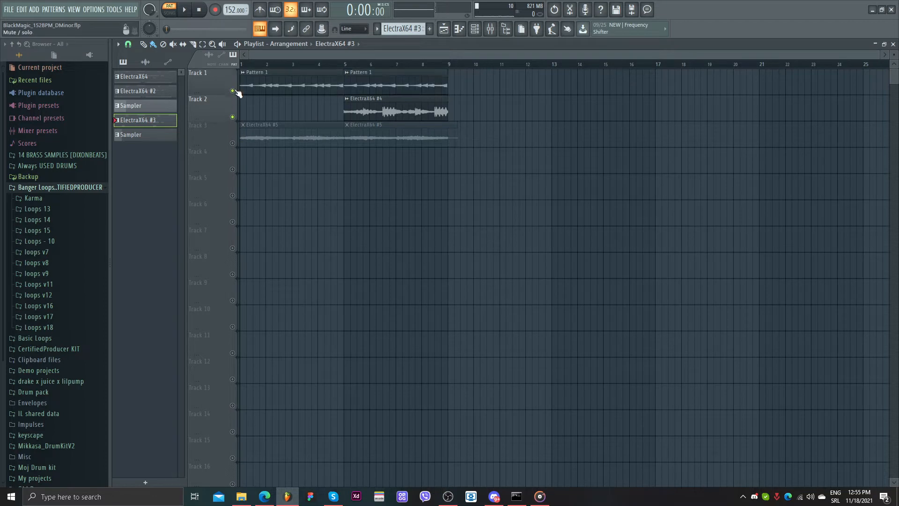
Play the Pattern 1 clip on Track 1 from bar 1 in song mode
{"action": "double_click", "coordinate": [271, 87]}
{"action": "key", "text": "space"}
{"action": "key", "text": "Escape"}
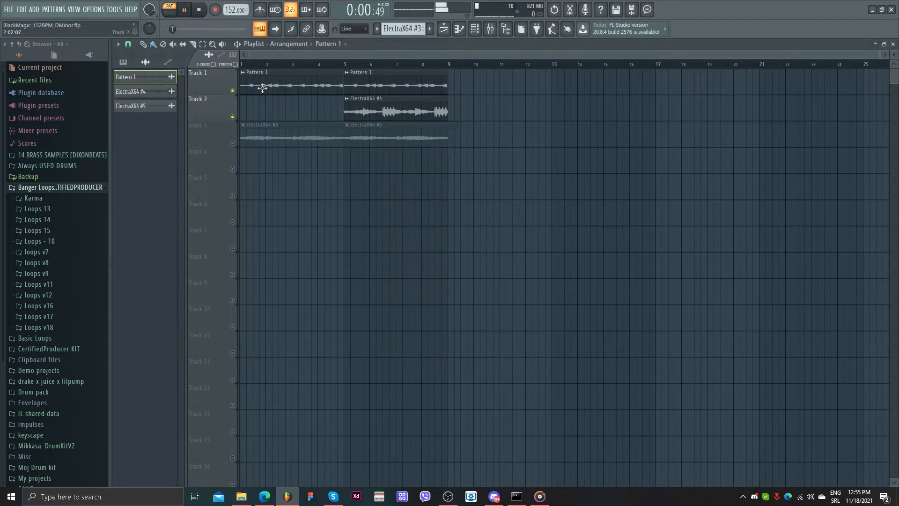
{"action": "left_click", "coordinate": [170, 15]}
{"action": "key", "text": "space"}
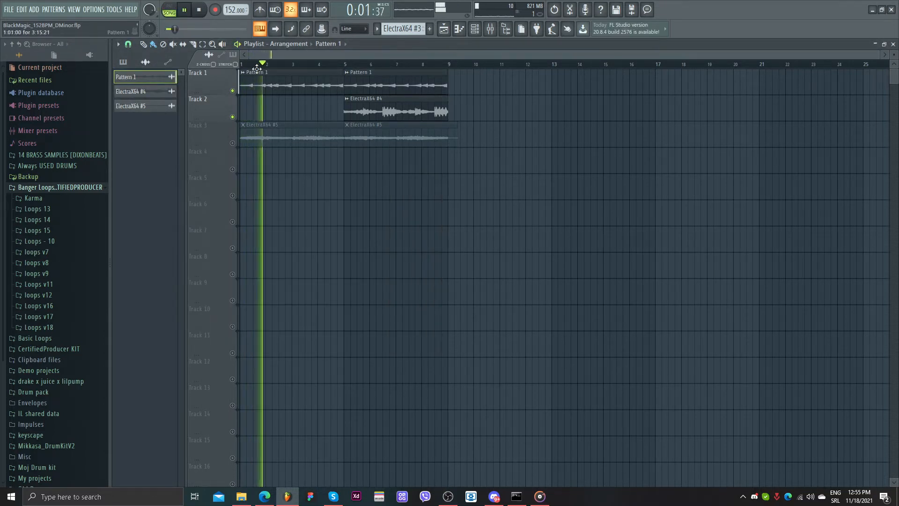
{"action": "key", "text": "space"}
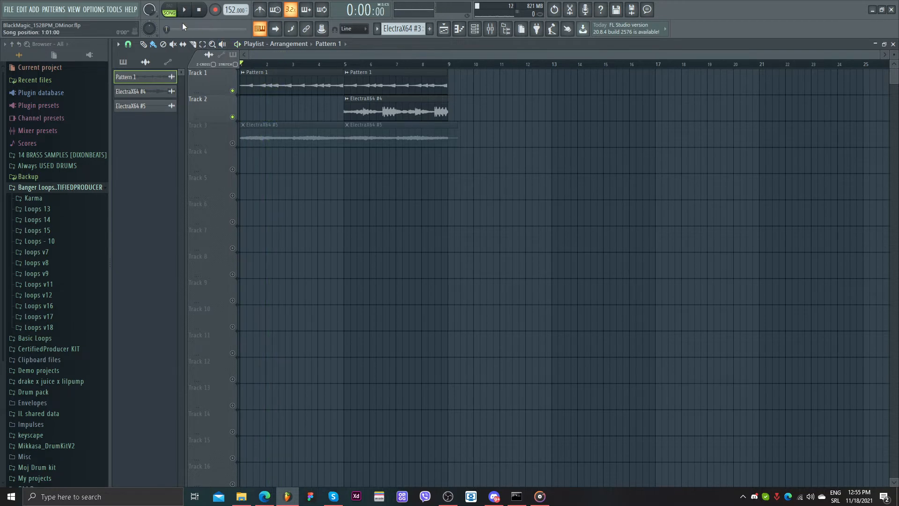
Open the ElectraX64 pattern in the piano roll and flip its melody notes horizontally
{"action": "left_click", "coordinate": [127, 64]}
{"action": "double_click", "coordinate": [138, 79]}
{"action": "scroll", "coordinate": [333, 183], "scroll_direction": "down", "scroll_amount": 3}
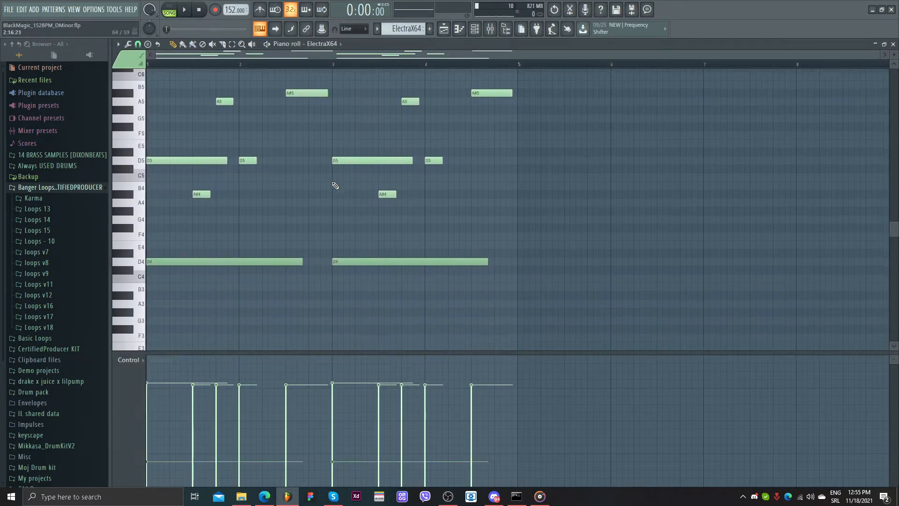
{"action": "scroll", "coordinate": [183, 103], "scroll_direction": "up", "scroll_amount": 3}
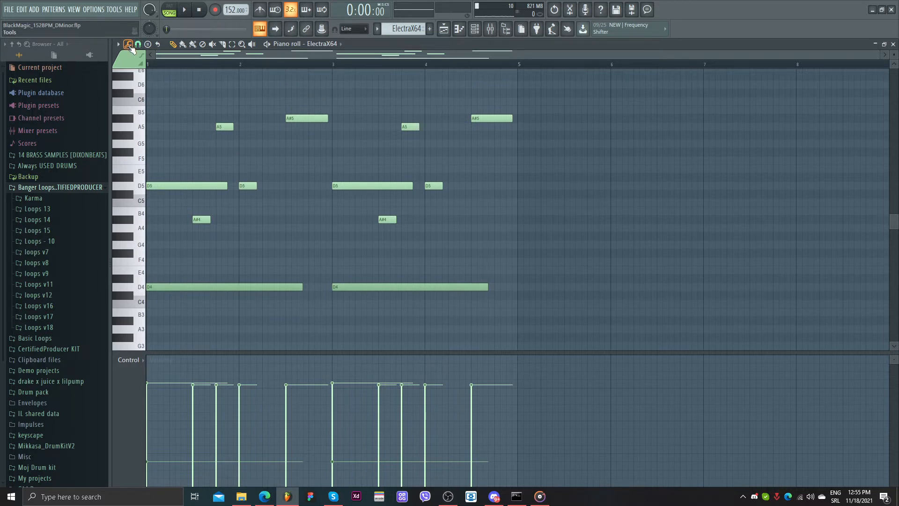
{"action": "left_click", "coordinate": [128, 44]}
{"action": "left_click", "coordinate": [162, 194]}
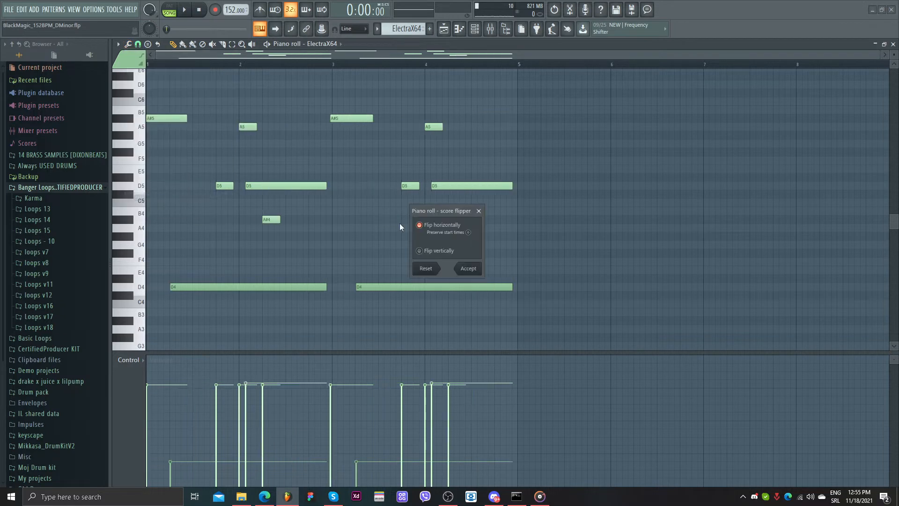
{"action": "left_click", "coordinate": [469, 268]}
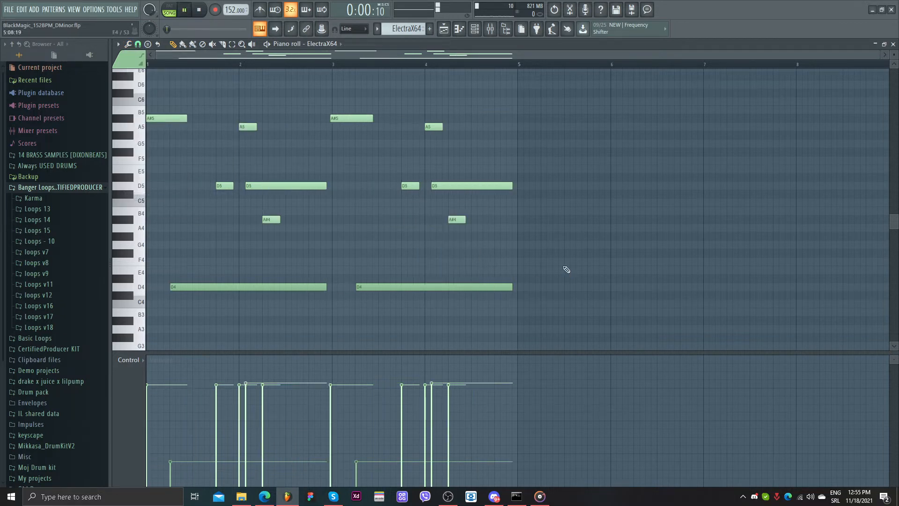
Play the flipped ElectraX64 melody in pattern mode
{"action": "left_click", "coordinate": [169, 12]}
{"action": "key", "text": "space"}
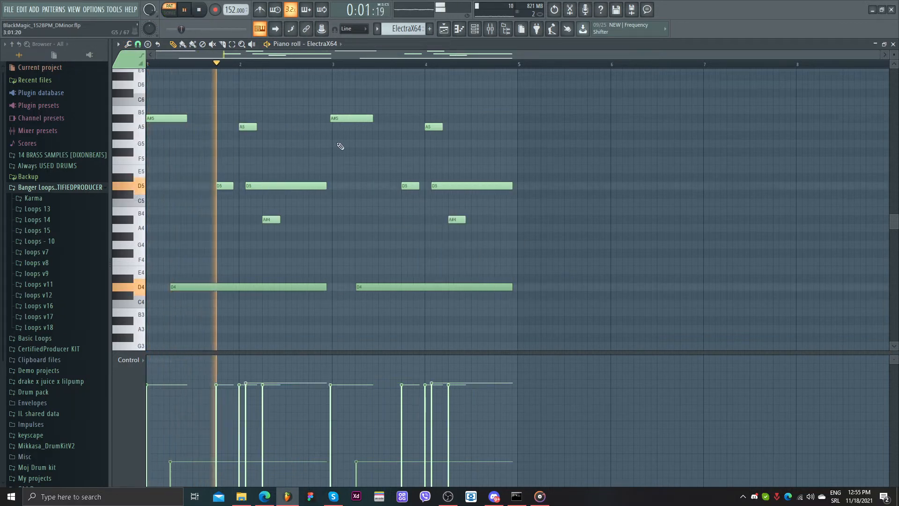
{"action": "key", "text": "space"}
Quick render the ElectraX64 pattern as an audio clip and place it on Track 4 at bar 1
{"action": "left_click", "coordinate": [446, 31]}
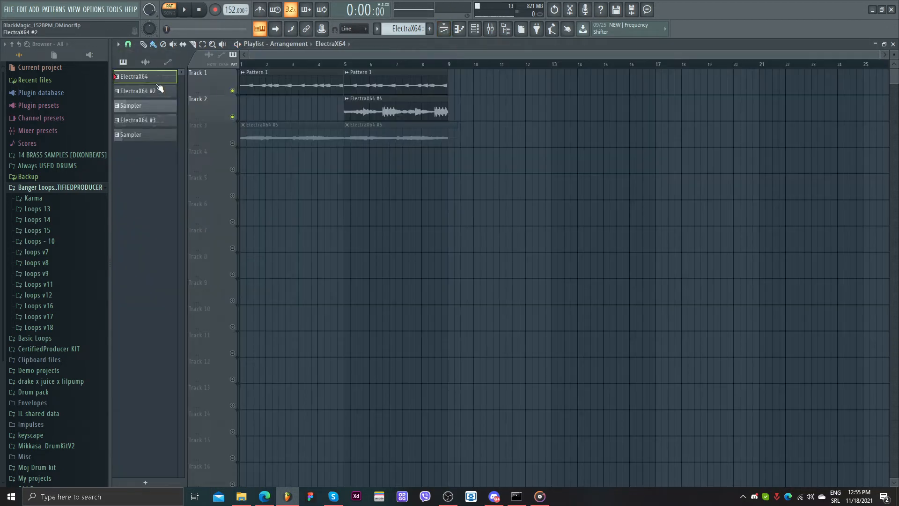
{"action": "right_click", "coordinate": [155, 83]}
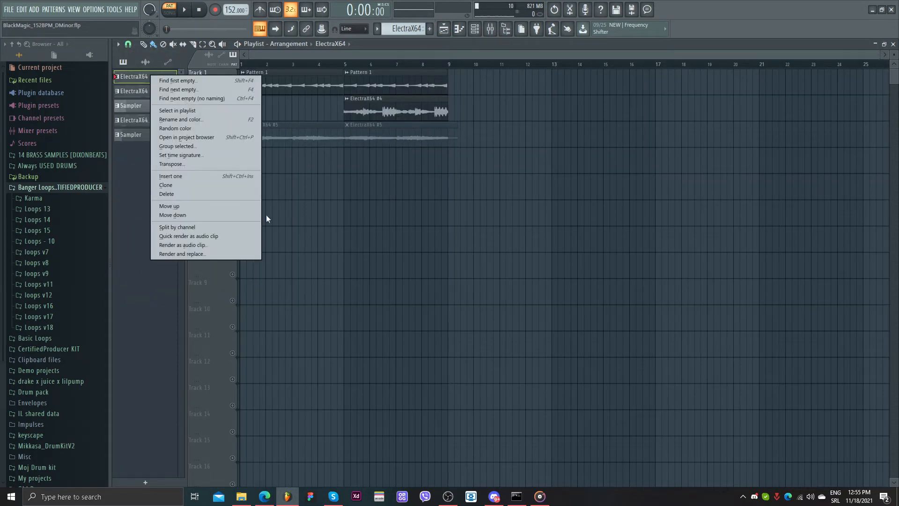
{"action": "left_click", "coordinate": [226, 236]}
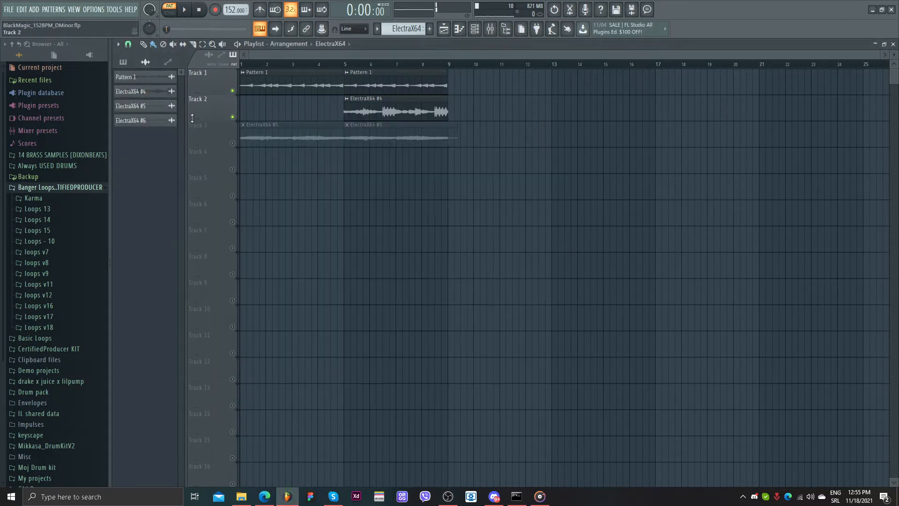
{"action": "double_click", "coordinate": [243, 164]}
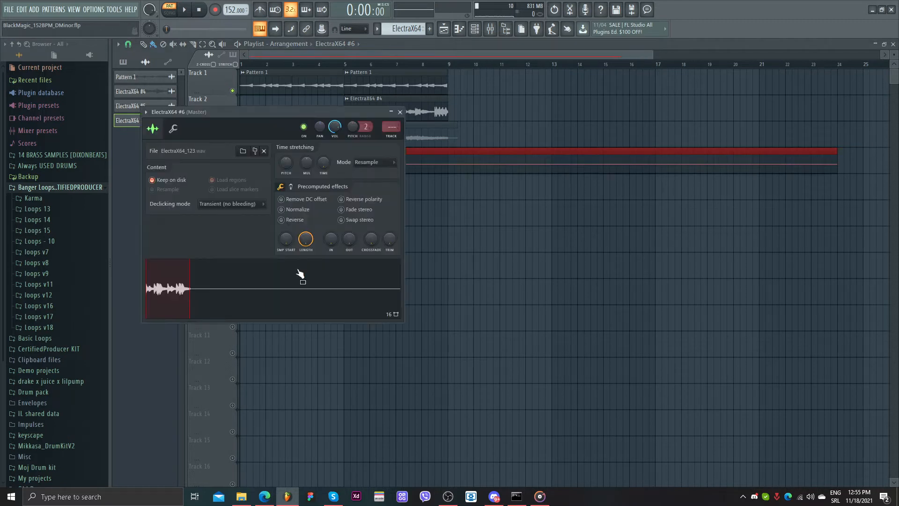
Reverse the ElectraX64 #6 sample and shorten its length to four bars
{"action": "left_click", "coordinate": [291, 219]}
{"action": "left_click_drag", "start_coordinate": [306, 239], "coordinate": [305, 258]}
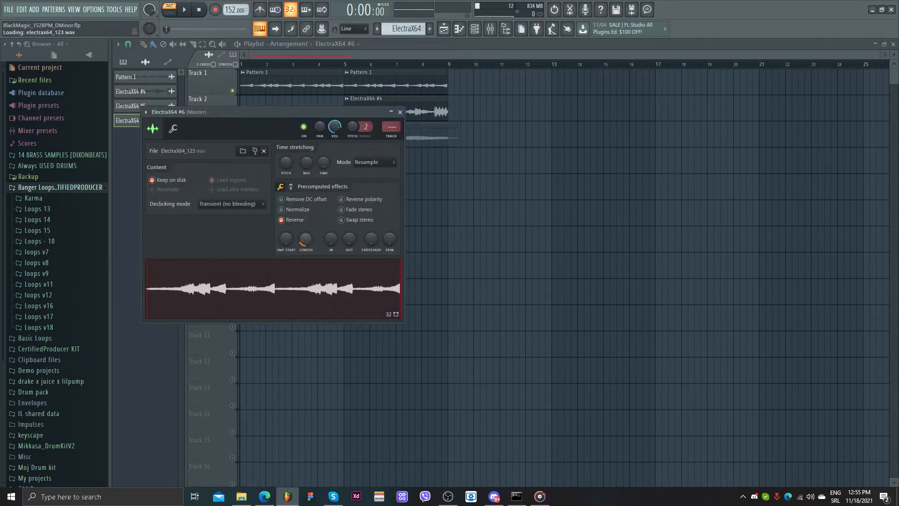
{"action": "left_click", "coordinate": [400, 112]}
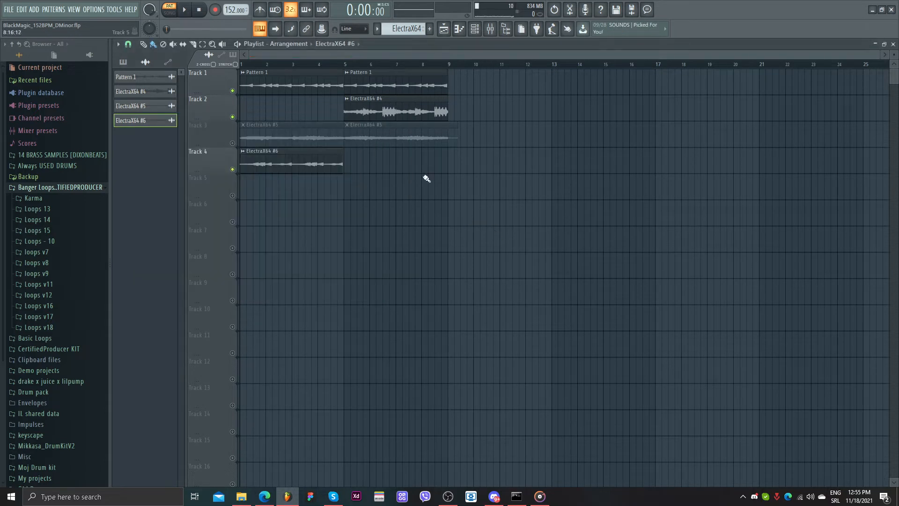
Mute Track 1 and play the reversed ElectraX64 #6 clip in song mode
{"action": "left_click", "coordinate": [232, 91]}
{"action": "key", "text": "space"}
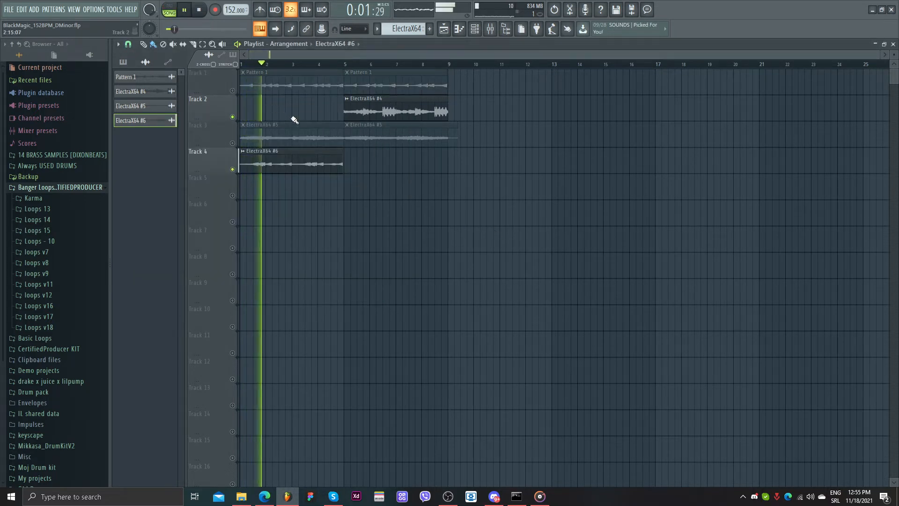
{"action": "key", "text": "space"}
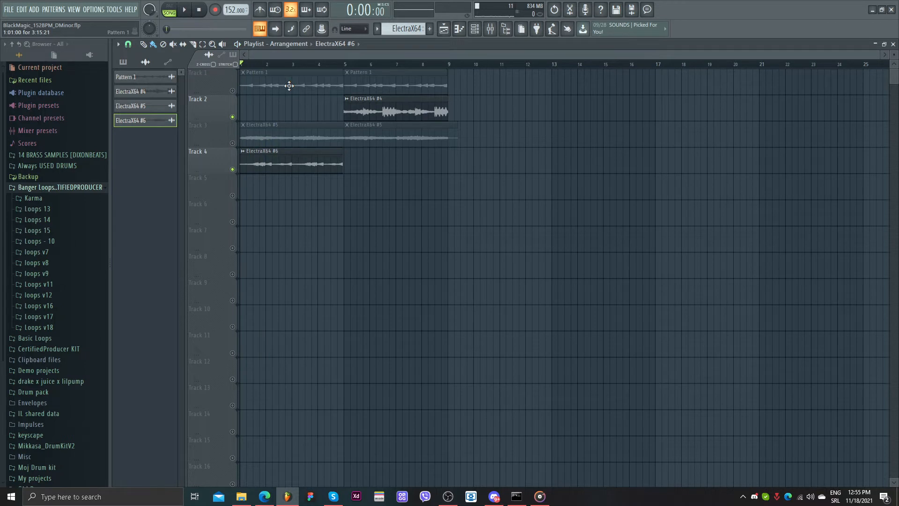
{"action": "key", "text": "space"}
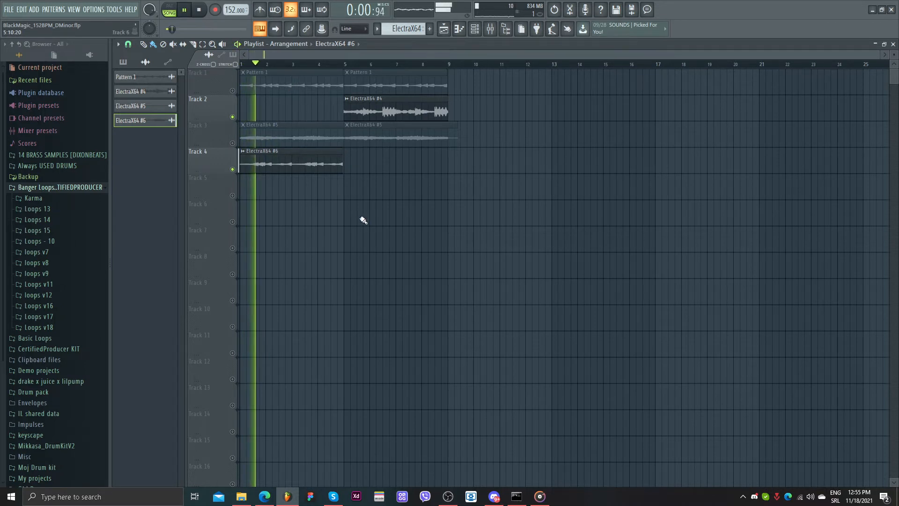
{"action": "key", "text": "space"}
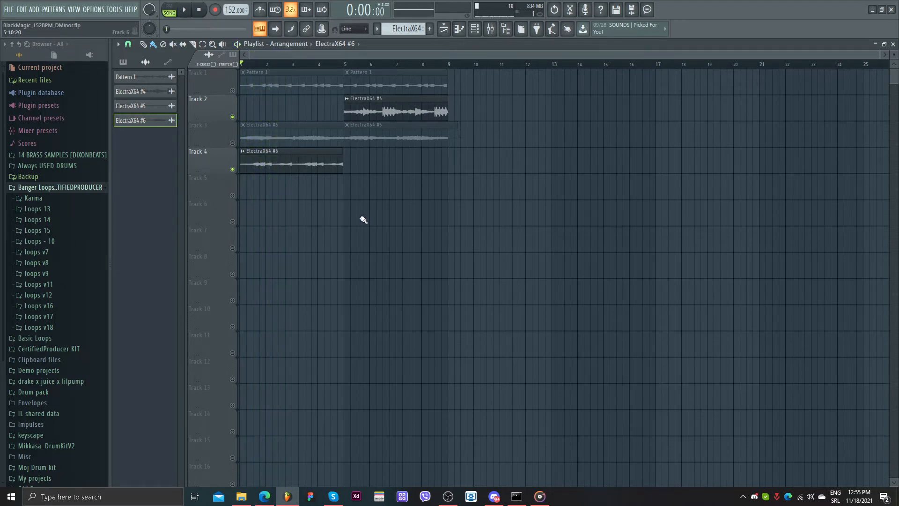
{"action": "scroll", "coordinate": [364, 220], "scroll_direction": "up", "scroll_amount": 4}
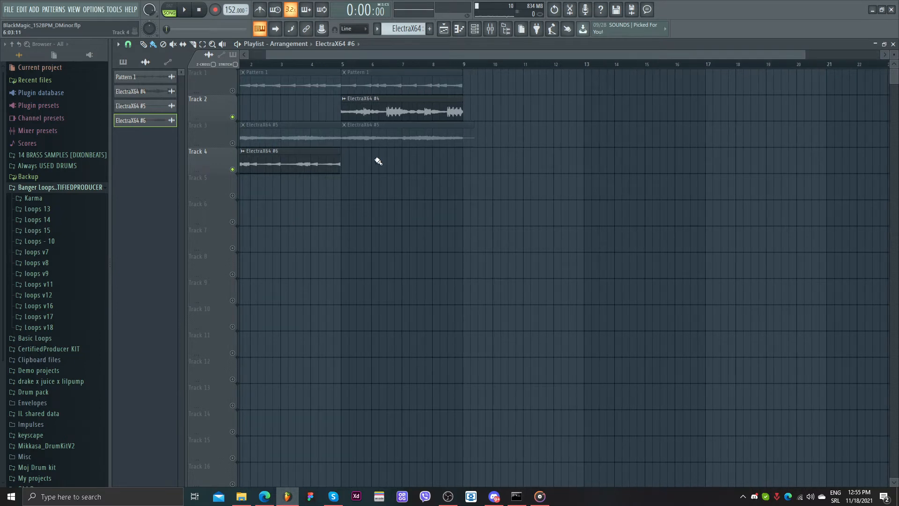
{"action": "scroll", "coordinate": [369, 183], "scroll_direction": "down", "scroll_amount": 2}
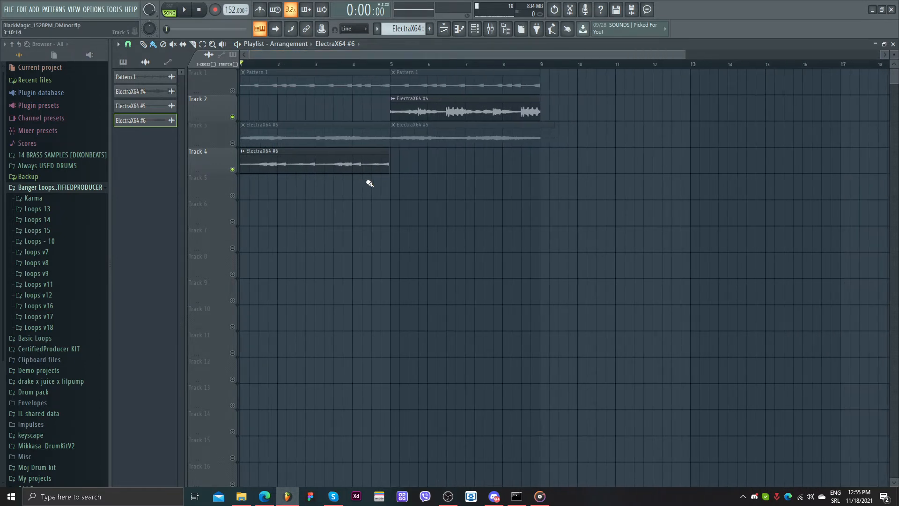
Time-stretch the ElectraX64 #6 clip on Track 4 down to two bars and play it
{"action": "key", "text": "space"}
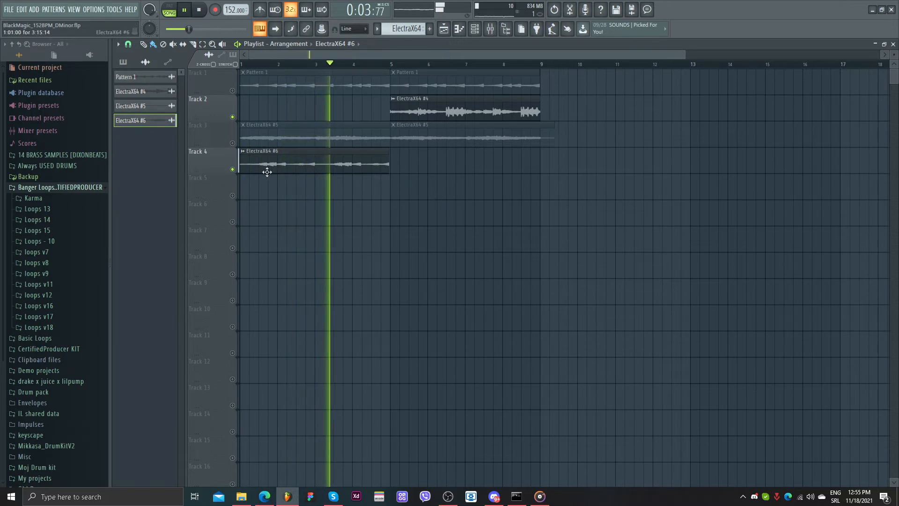
{"action": "key", "text": "space"}
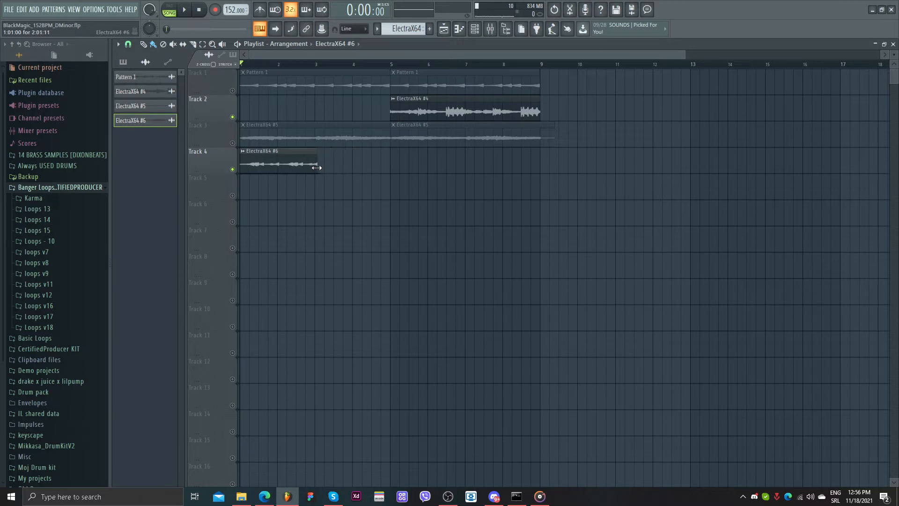
{"action": "scroll", "coordinate": [305, 144], "scroll_direction": "up", "scroll_amount": 5}
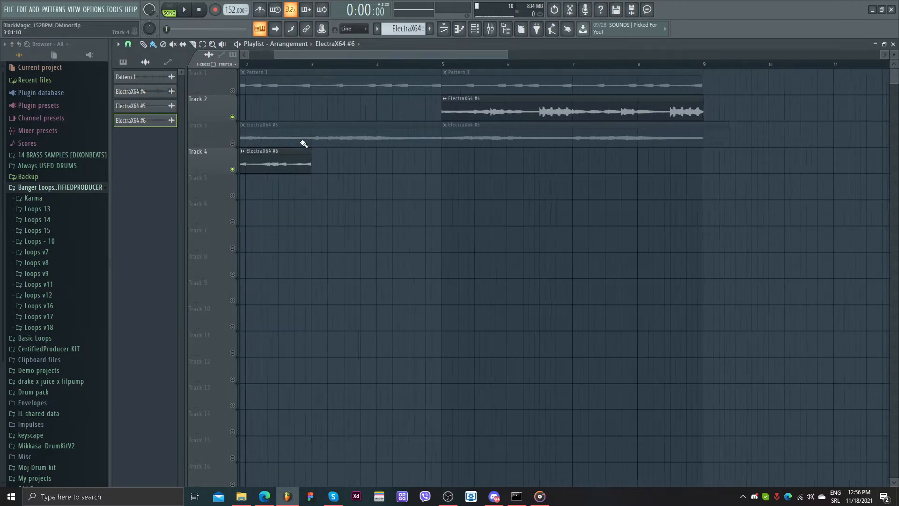
{"action": "key", "text": "space"}
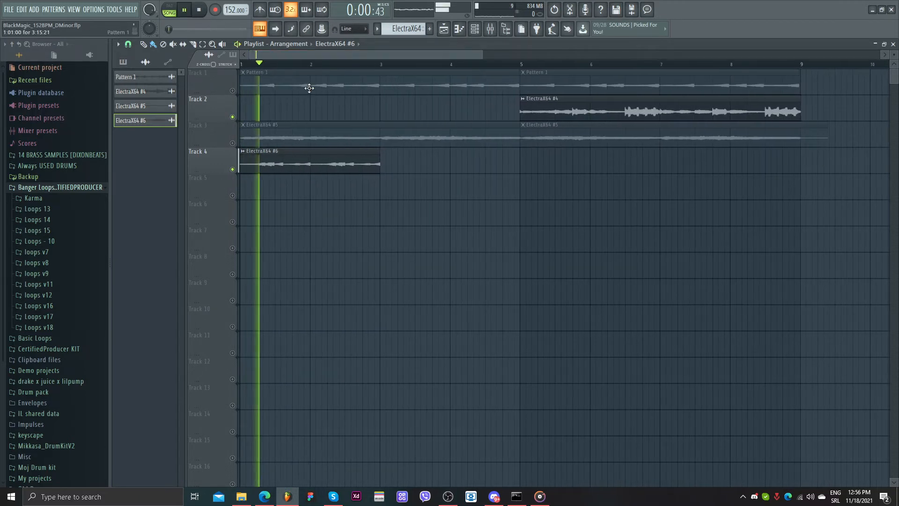
Route the ElectraX64 #6 clip to mixer Insert 5 and add HalfTime in effect slot 4
{"action": "double_click", "coordinate": [334, 163]}
{"action": "key", "text": "space"}
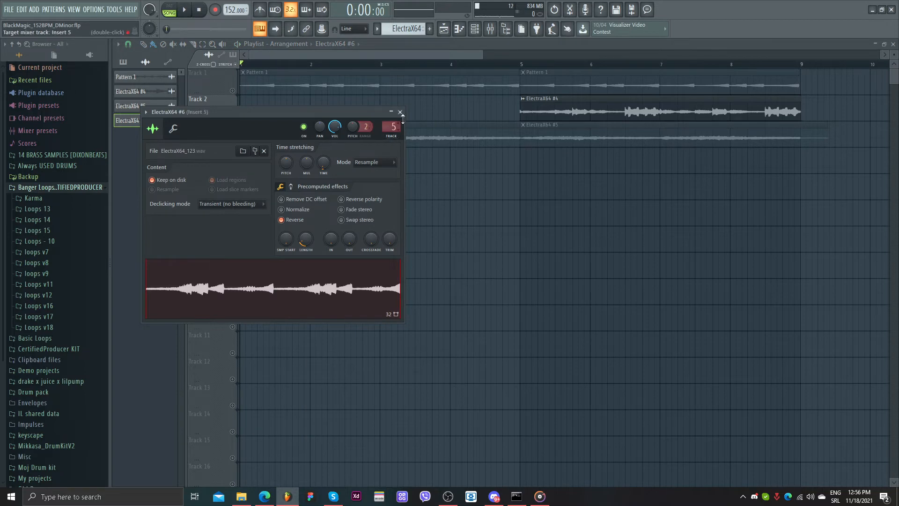
{"action": "left_click", "coordinate": [490, 29]}
{"action": "left_click", "coordinate": [778, 277]}
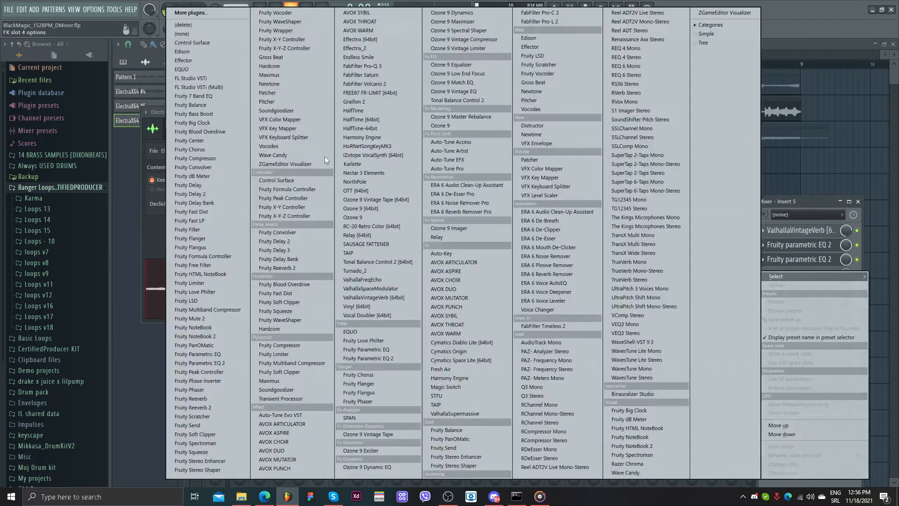
{"action": "left_click", "coordinate": [366, 109]}
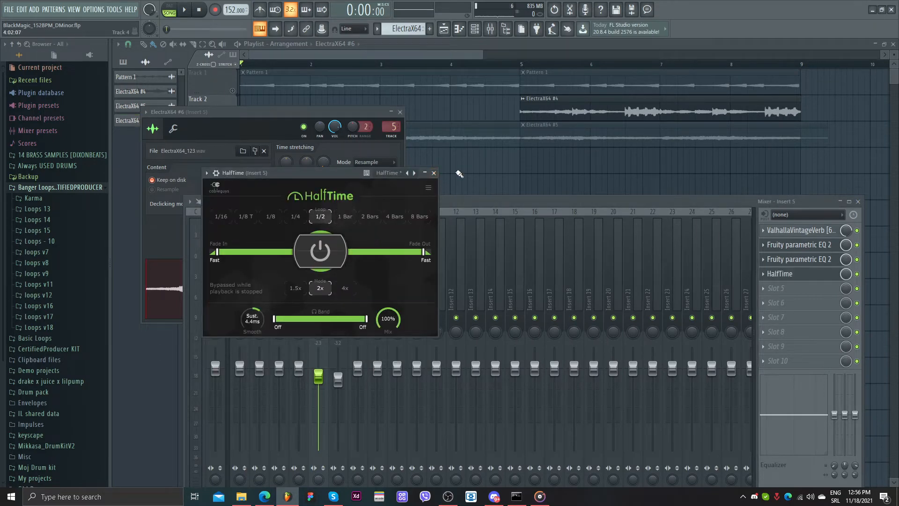
Play the Track 4 clip from bar 1 in song mode with HalfTime applied
{"action": "right_click", "coordinate": [478, 173]}
{"action": "key", "text": "space"}
{"action": "scroll", "coordinate": [408, 180], "scroll_direction": "down", "scroll_amount": 2}
{"action": "scroll", "coordinate": [375, 161], "scroll_direction": "up", "scroll_amount": 1}
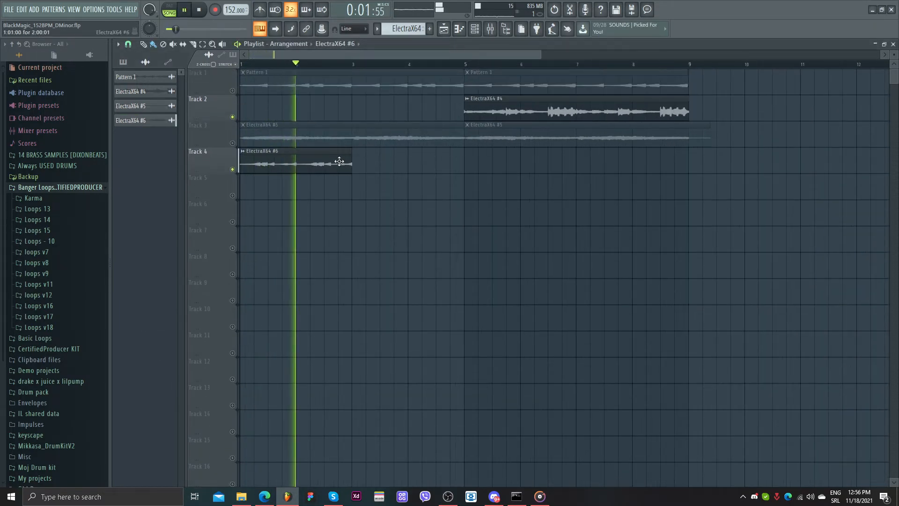
{"action": "double_click", "coordinate": [339, 161]}
{"action": "right_click", "coordinate": [509, 203]}
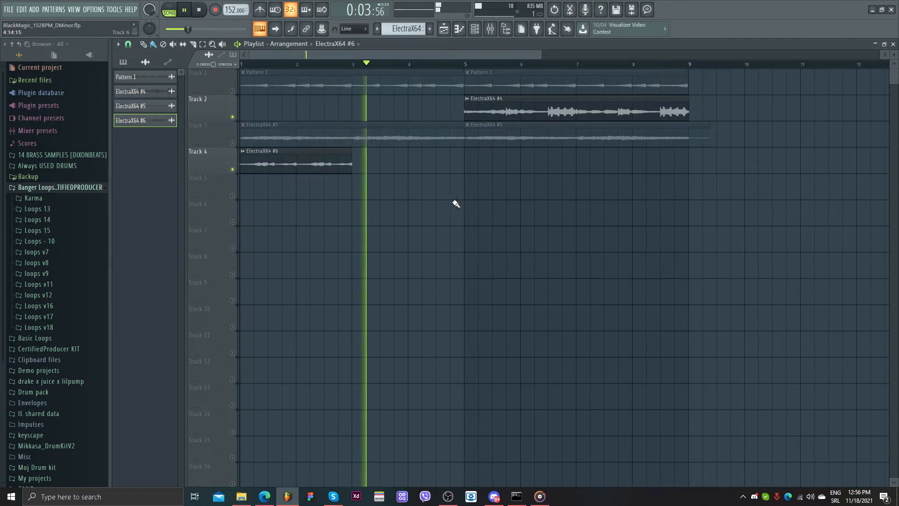
{"action": "key", "text": "space"}
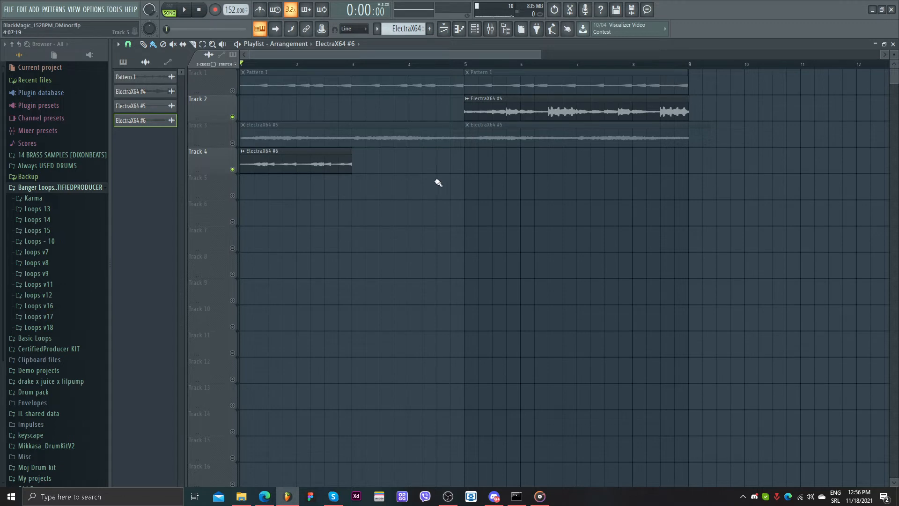
Mute Track 4 in the playlist and keep Track 2 active
{"action": "left_click", "coordinate": [232, 170]}
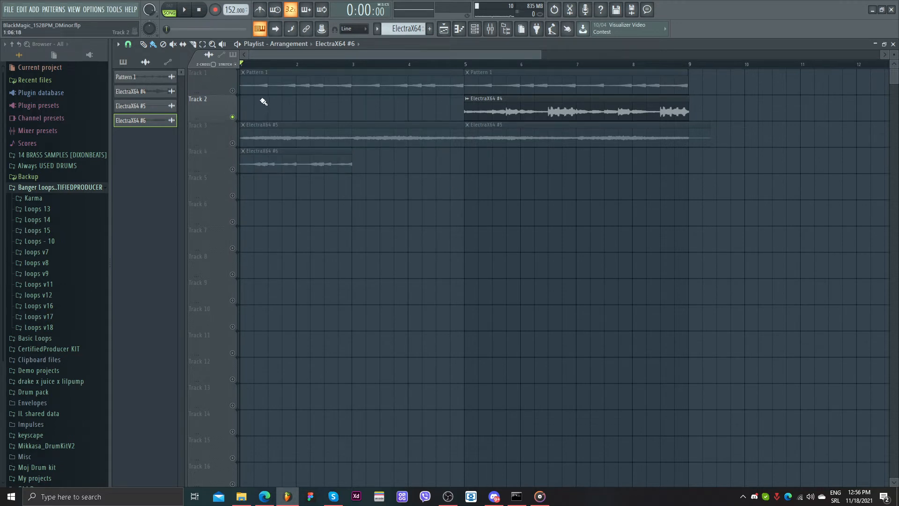
{"action": "left_click", "coordinate": [232, 117]}
{"action": "scroll", "coordinate": [310, 126], "scroll_direction": "up", "scroll_amount": 2}
{"action": "left_click", "coordinate": [232, 117]}
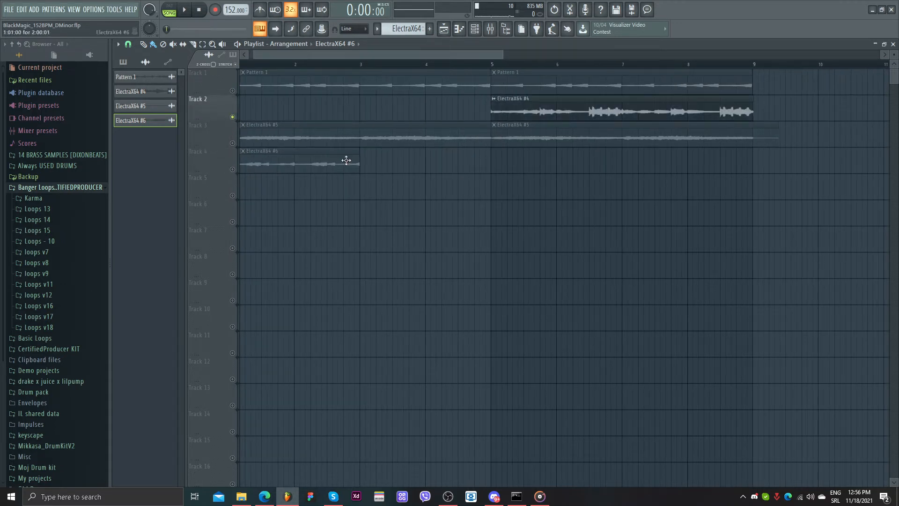
{"action": "scroll", "coordinate": [390, 140], "scroll_direction": "down", "scroll_amount": 2}
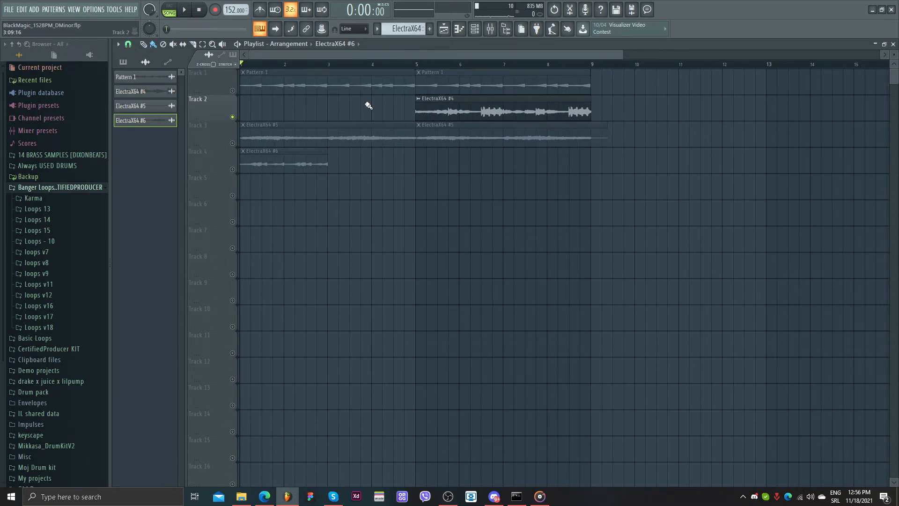
Open the ElectraX64 #4 clip's sample in Edison and move the editor beside the channel settings
{"action": "double_click", "coordinate": [462, 107]}
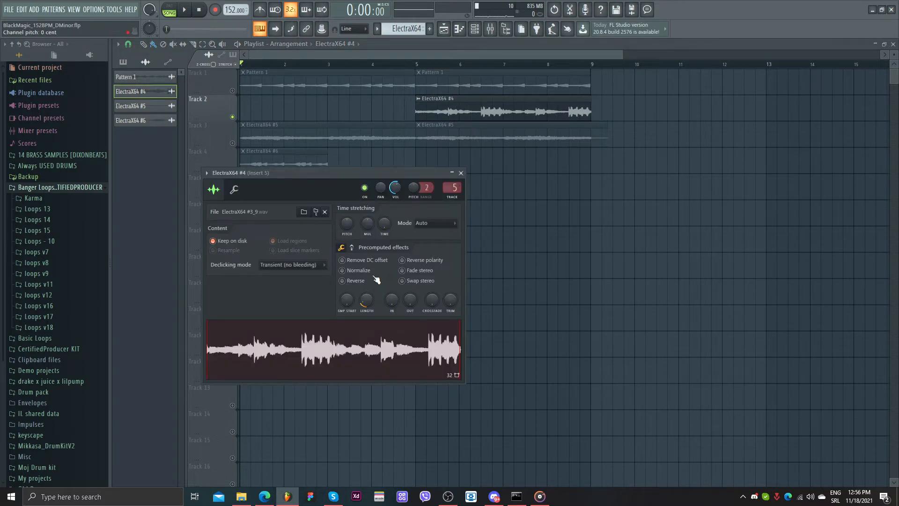
{"action": "right_click", "coordinate": [339, 338]}
{"action": "left_click", "coordinate": [368, 363]}
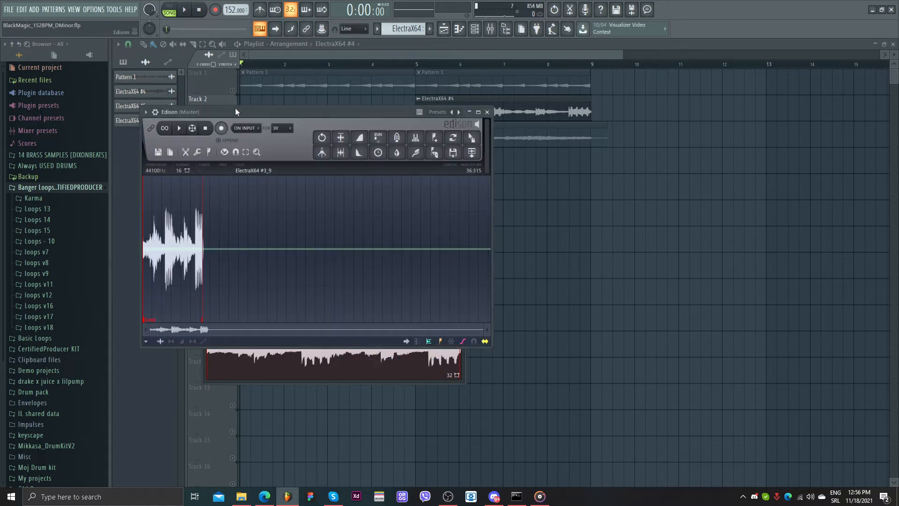
{"action": "left_click_drag", "start_coordinate": [235, 112], "coordinate": [468, 110]}
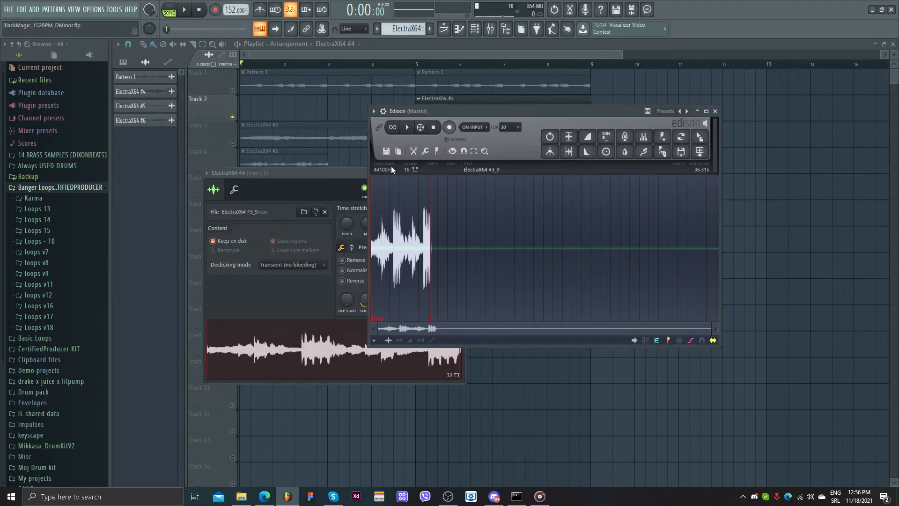
Resample the ElectraX64 #3_9 audio in Edison to a samplerate of 3000 Hz
{"action": "left_click", "coordinate": [377, 169]}
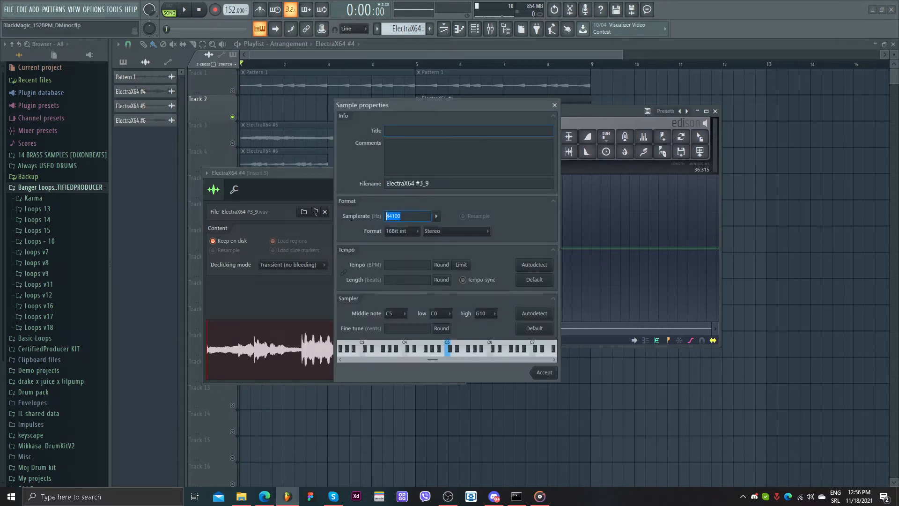
{"action": "type", "text": "3000"}
{"action": "left_click", "coordinate": [482, 216]}
{"action": "left_click", "coordinate": [545, 373]}
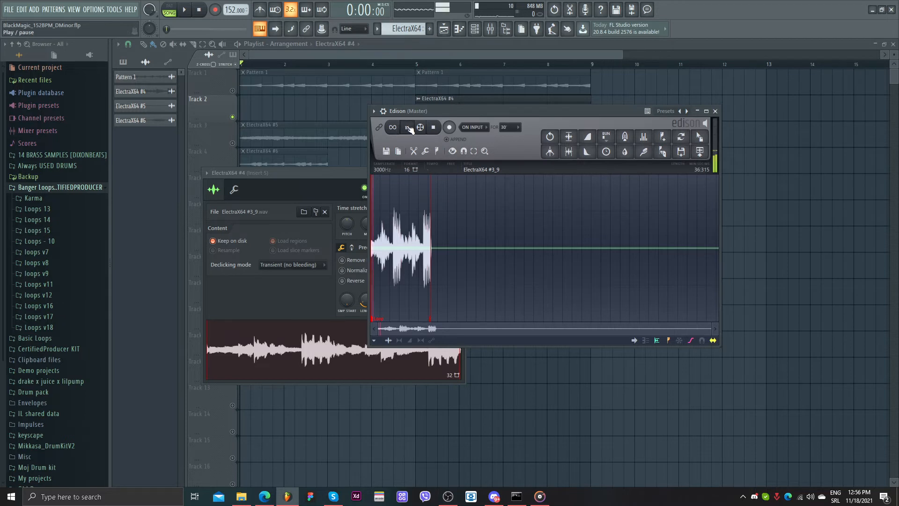
Place the resampled audio from Edison on Track 5 at bar 1 and delete the opening clips on Tracks 3 and 4
{"action": "left_click", "coordinate": [435, 128]}
{"action": "left_click_drag", "start_coordinate": [699, 136], "coordinate": [251, 178]}
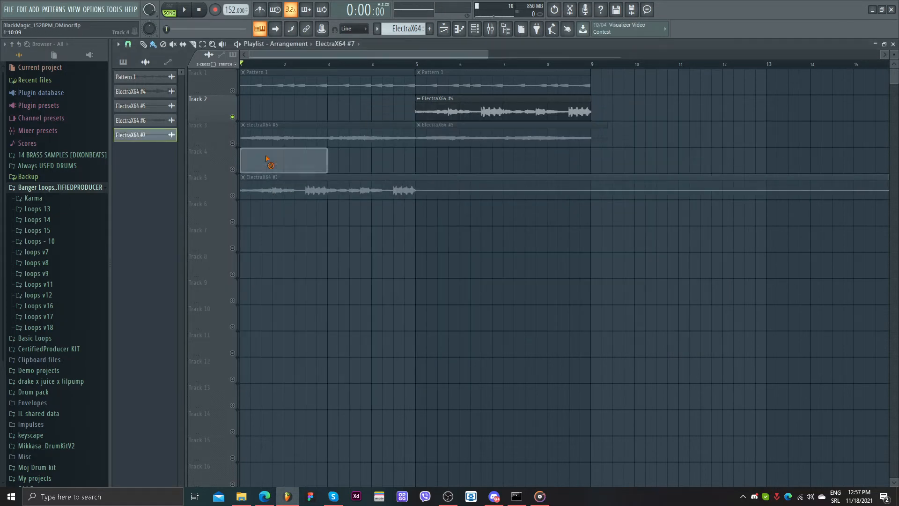
{"action": "right_click", "coordinate": [250, 141]}
Keep only Tracks 1, 3 and 5 active in the playlist, with Track 2 and the remaining tracks muted
{"action": "right_click", "coordinate": [232, 143]}
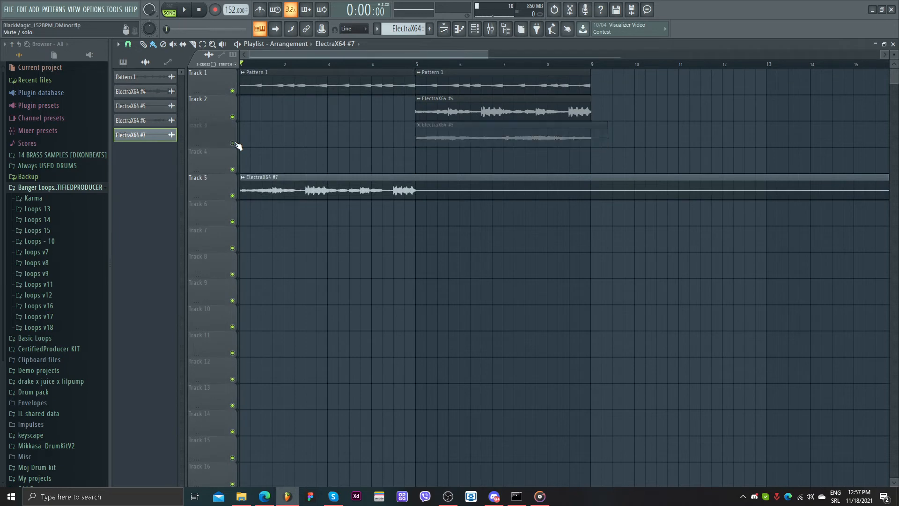
{"action": "left_click", "coordinate": [233, 195]}
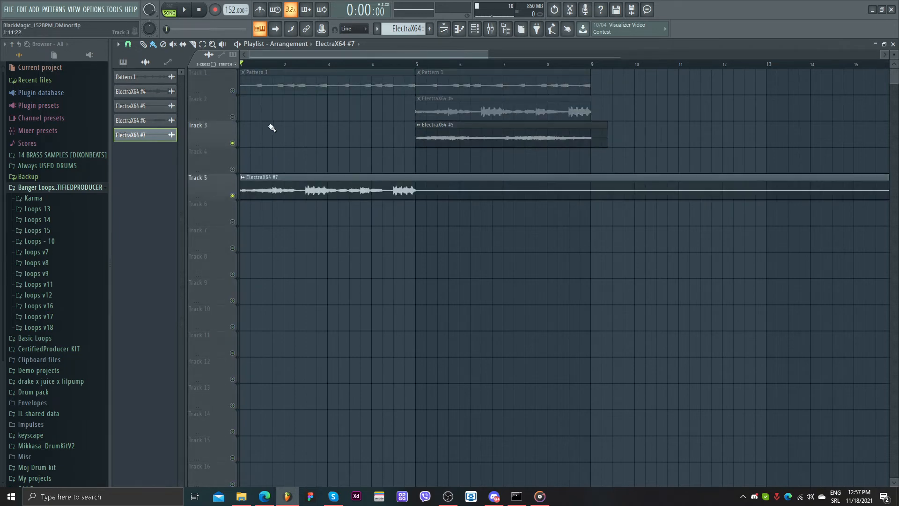
{"action": "left_click", "coordinate": [232, 117]}
{"action": "left_click", "coordinate": [232, 91]}
{"action": "left_click", "coordinate": [233, 143]}
{"action": "left_click", "coordinate": [233, 143]}
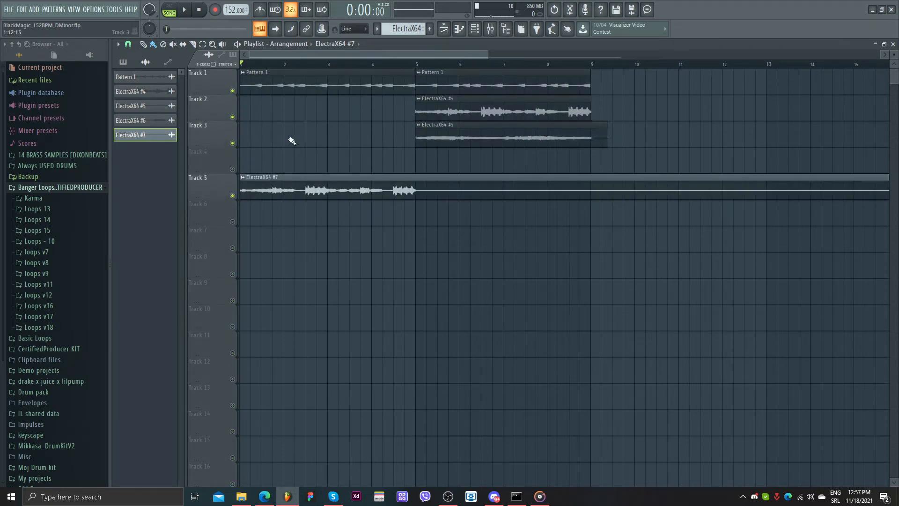
{"action": "left_click", "coordinate": [233, 117]}
Copy the ElectraX64 #5 clip to bar 1 on Track 3 and start song playback
{"action": "left_click_drag", "start_coordinate": [451, 127], "coordinate": [239, 136]}
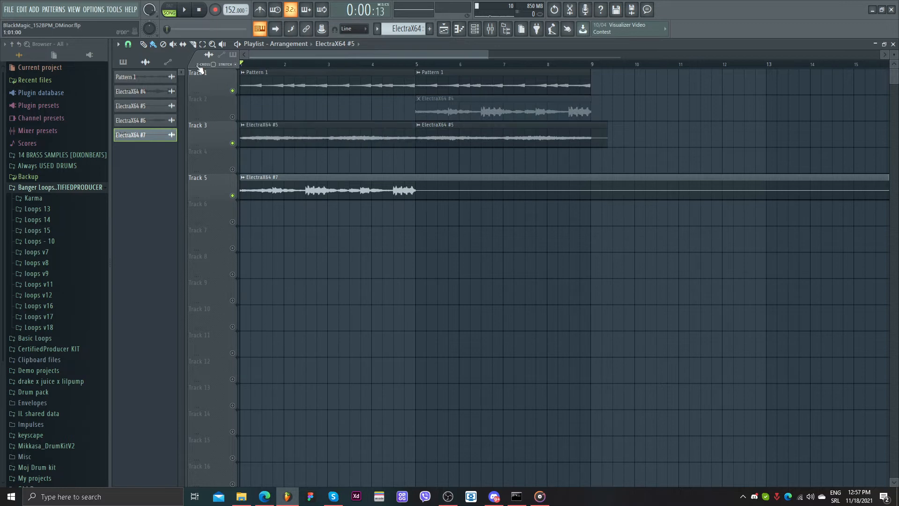
{"action": "key", "text": "space"}
{"action": "scroll", "coordinate": [380, 222], "scroll_direction": "down", "scroll_amount": 2}
Lower the ElectraX64 #7 channel volume to 49% during playback and close its channel settings
{"action": "double_click", "coordinate": [340, 185]}
{"action": "left_click_drag", "start_coordinate": [346, 140], "coordinate": [346, 145]}
{"action": "right_click", "coordinate": [610, 137]}
{"action": "double_click", "coordinate": [343, 180]}
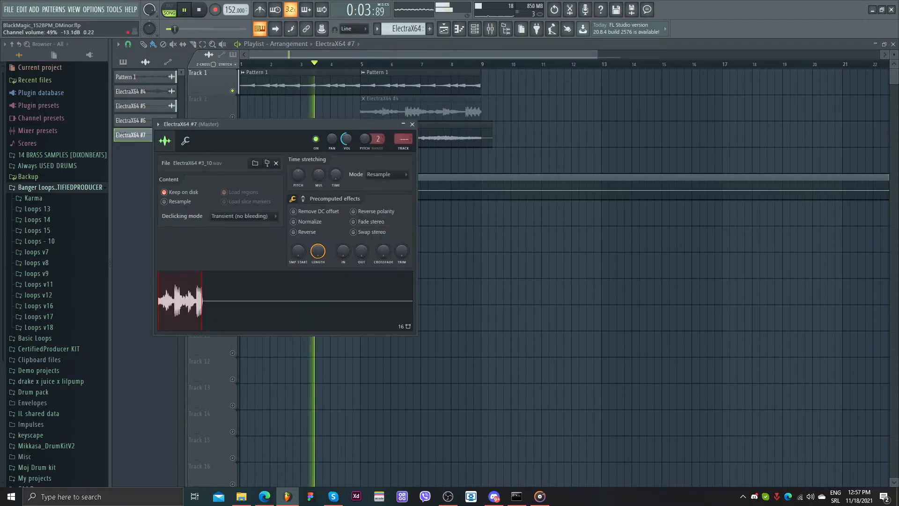
{"action": "right_click", "coordinate": [644, 141]}
Unmute Track 2, check the ElectraX64 #4 clip's channel settings, and close all open windows
{"action": "left_click", "coordinate": [232, 117]}
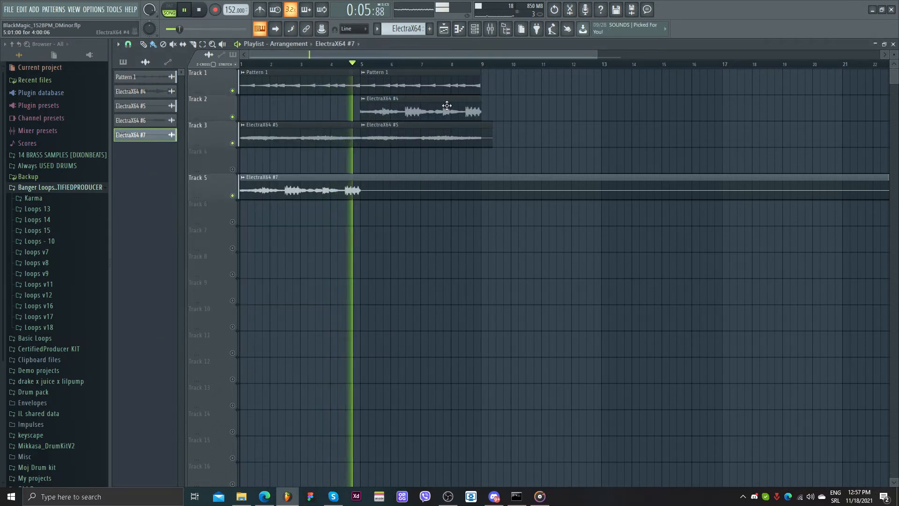
{"action": "scroll", "coordinate": [451, 160], "scroll_direction": "down", "scroll_amount": 1}
{"action": "double_click", "coordinate": [391, 115]}
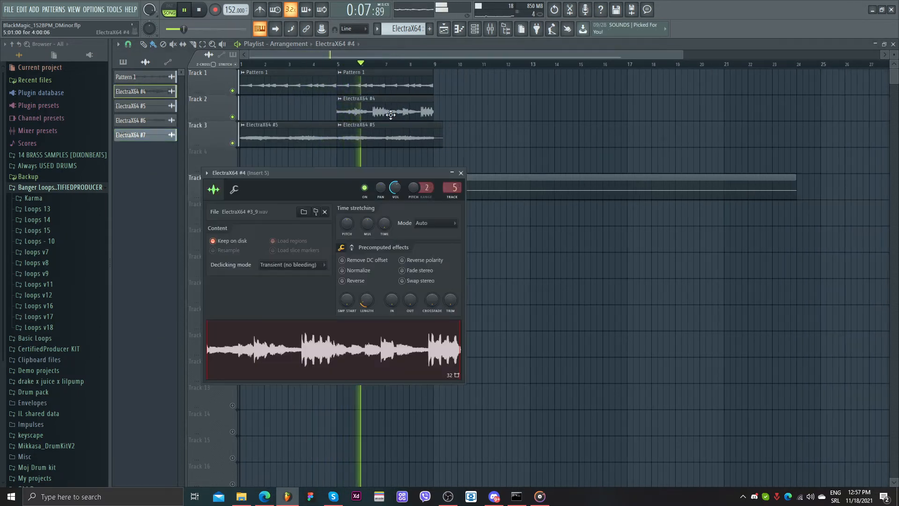
{"action": "key", "text": "space"}
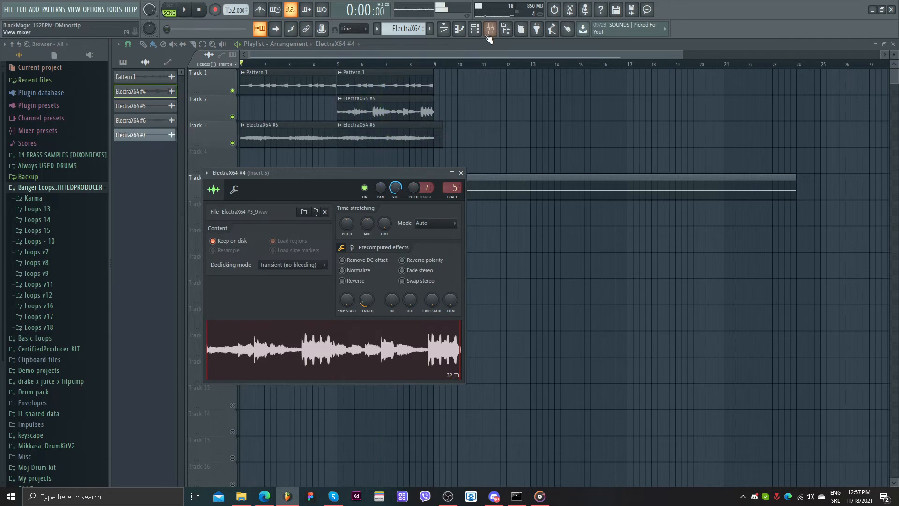
{"action": "left_click", "coordinate": [490, 29]}
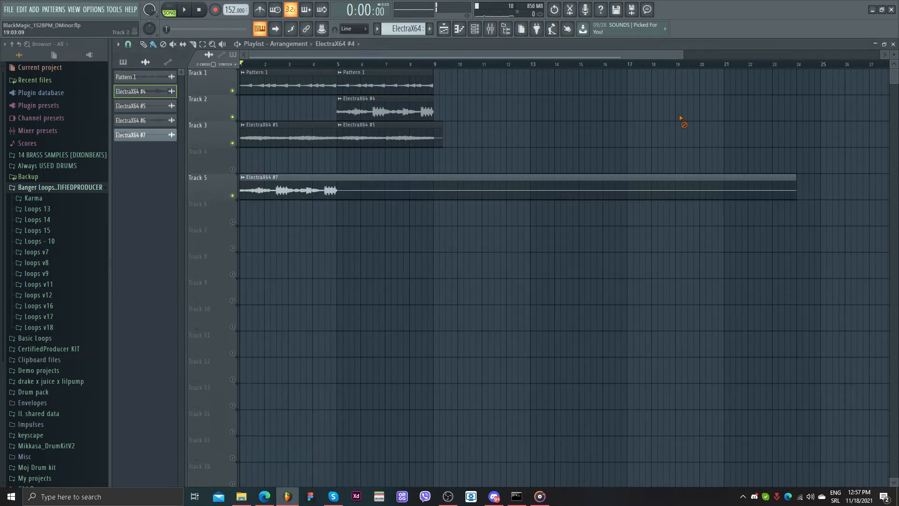
{"action": "key", "text": "F12"}
Play the arrangement from bar 1 and again from about bar 4 to hear the transition between the clips
{"action": "key", "text": "space"}
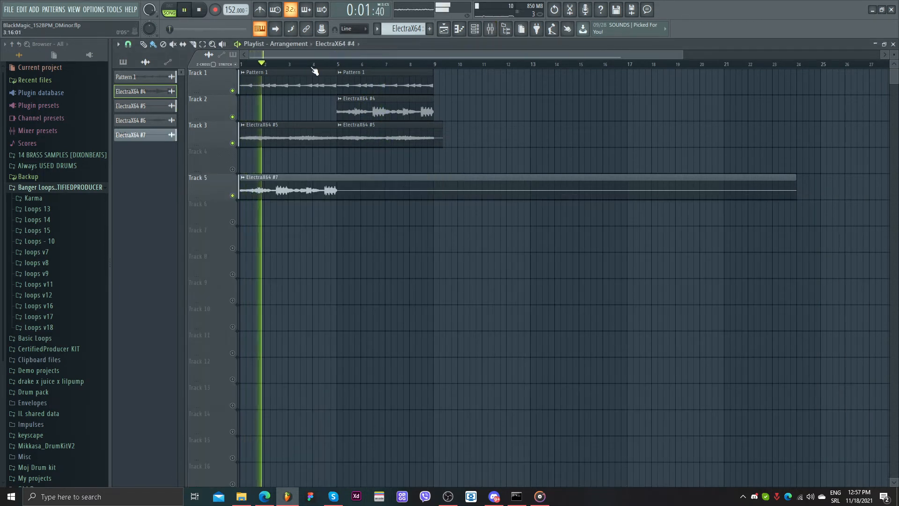
{"action": "double_click", "coordinate": [296, 187]}
{"action": "left_click", "coordinate": [274, 186]}
{"action": "key", "text": "space"}
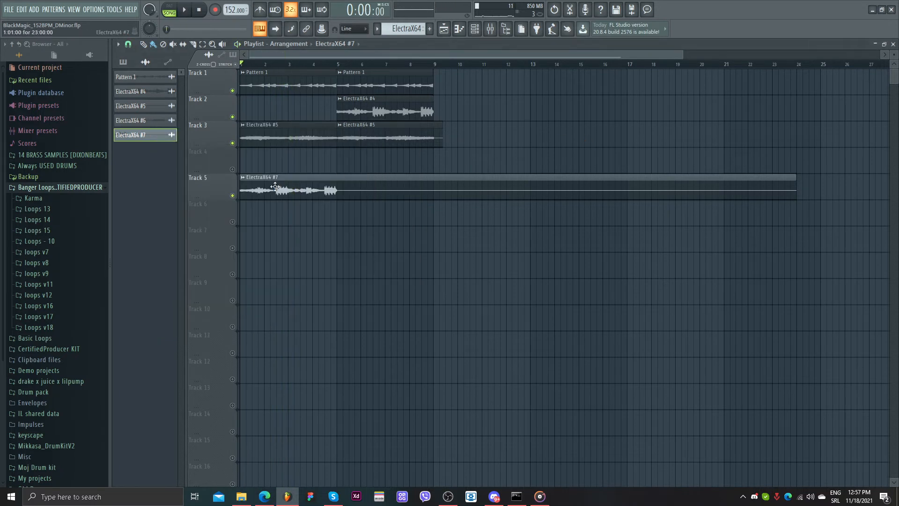
{"action": "left_click", "coordinate": [322, 67]}
{"action": "key", "text": "space"}
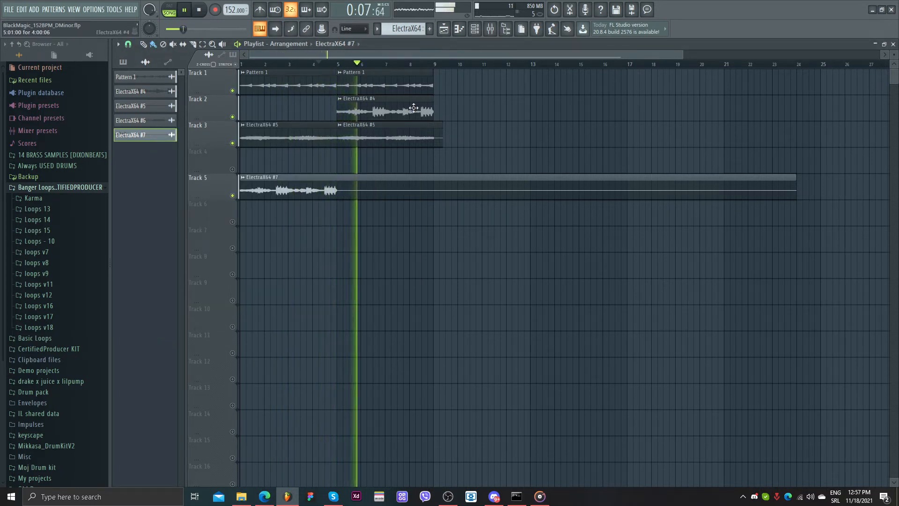
{"action": "key", "text": "space"}
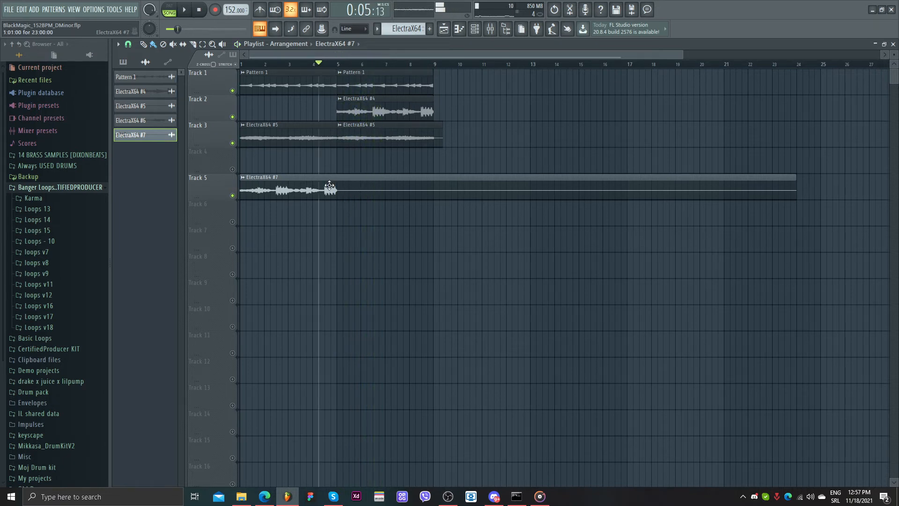
Try to time-stretch the ElectraX64 #7 clip on Track 5 down to about 17 bars
{"action": "scroll", "coordinate": [365, 203], "scroll_direction": "up", "scroll_amount": 2}
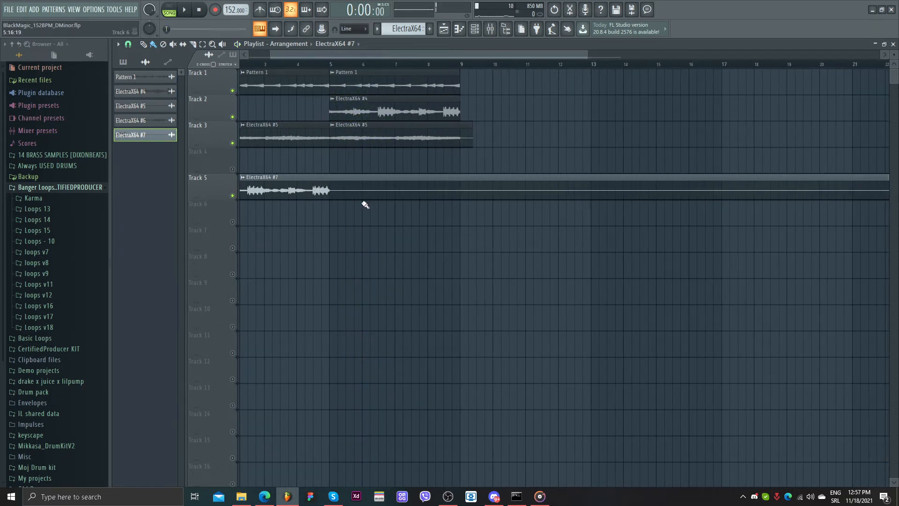
{"action": "scroll", "coordinate": [618, 220], "scroll_direction": "down", "scroll_amount": 4}
{"action": "left_click_drag", "start_coordinate": [651, 189], "coordinate": [540, 191]}
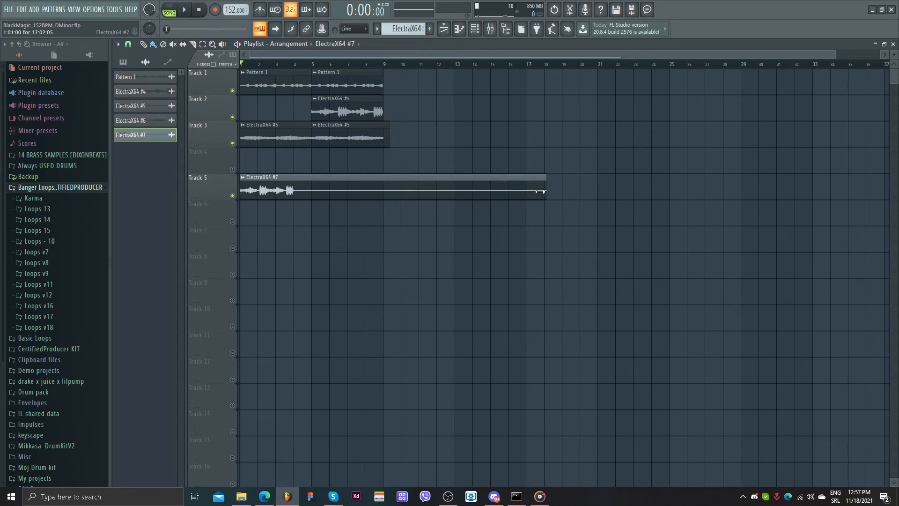
Route the ElectraX64 #7 channel to mixer Insert 2 and add Fruity parametric EQ 2 to its first effect slot
{"action": "double_click", "coordinate": [382, 187]}
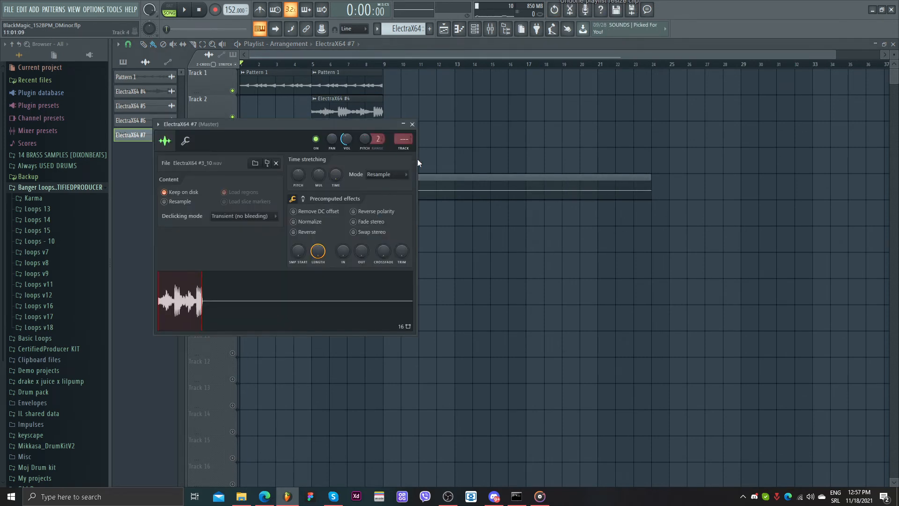
{"action": "left_click", "coordinate": [489, 30]}
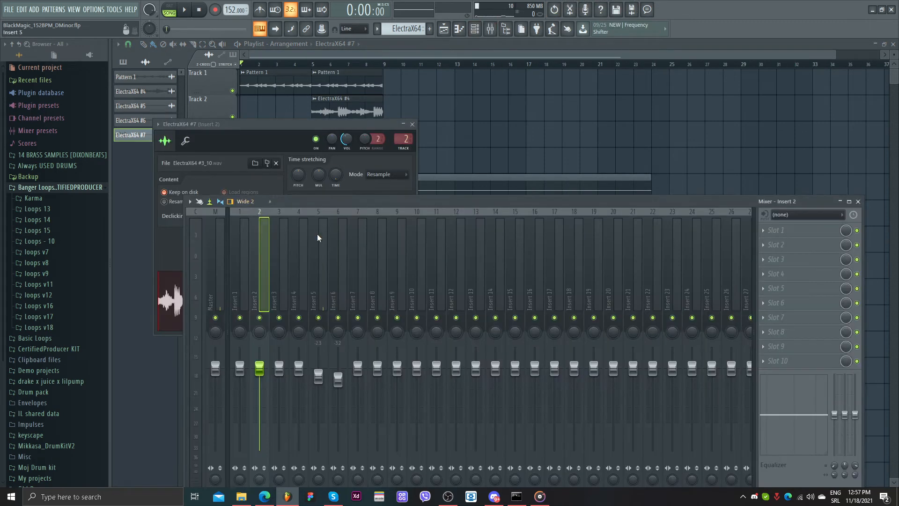
{"action": "left_click", "coordinate": [772, 263]}
{"action": "left_click", "coordinate": [378, 354]}
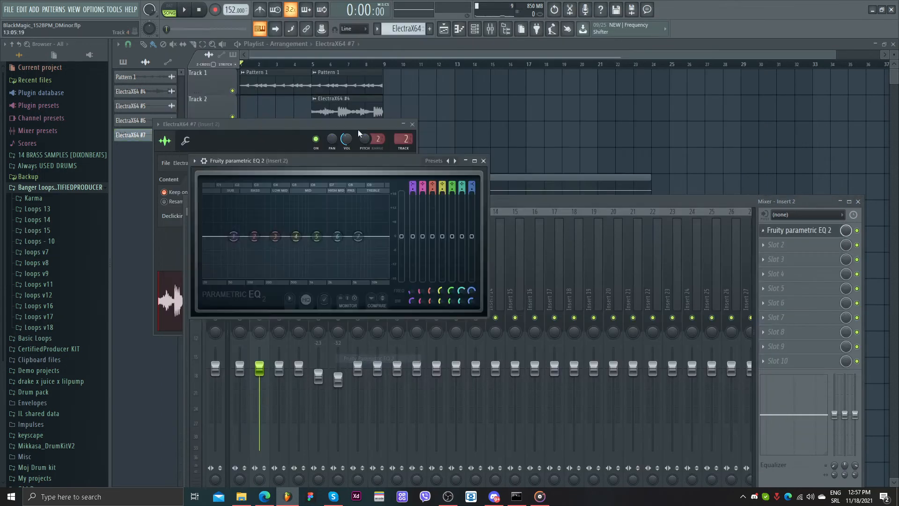
Load the 40Hz + 18kHz cut preset in the EQ and lower the frequency of the band 7 low-pass filter
{"action": "left_click", "coordinate": [440, 162]}
{"action": "left_click", "coordinate": [471, 211]}
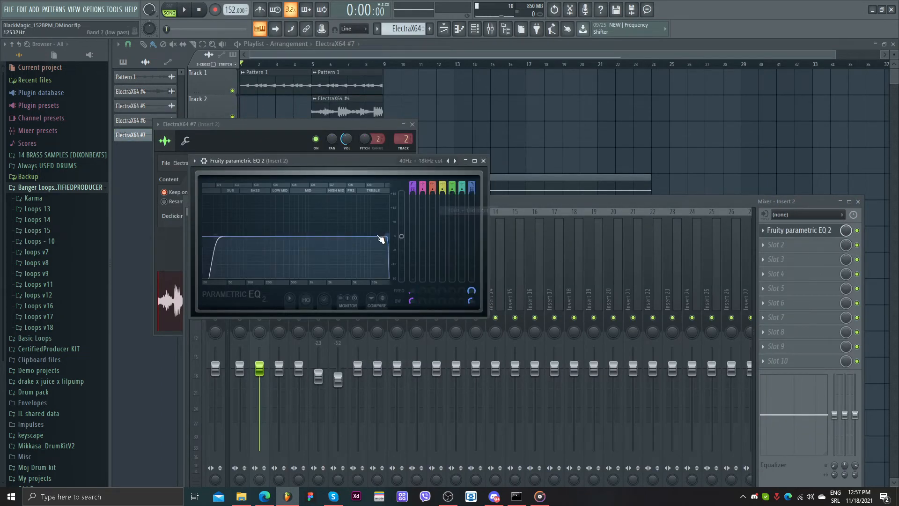
{"action": "left_click_drag", "start_coordinate": [339, 237], "coordinate": [334, 237]}
Play the song from bar 1 with the equalized Track 5 clip and show the playlist's pattern list
{"action": "key", "text": "space"}
{"action": "right_click", "coordinate": [466, 152]}
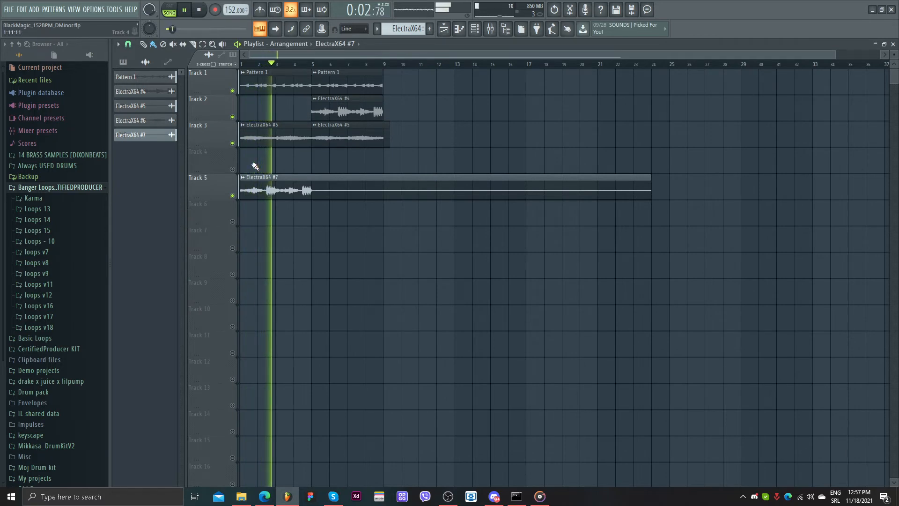
{"action": "scroll", "coordinate": [389, 135], "scroll_direction": "up", "scroll_amount": 3}
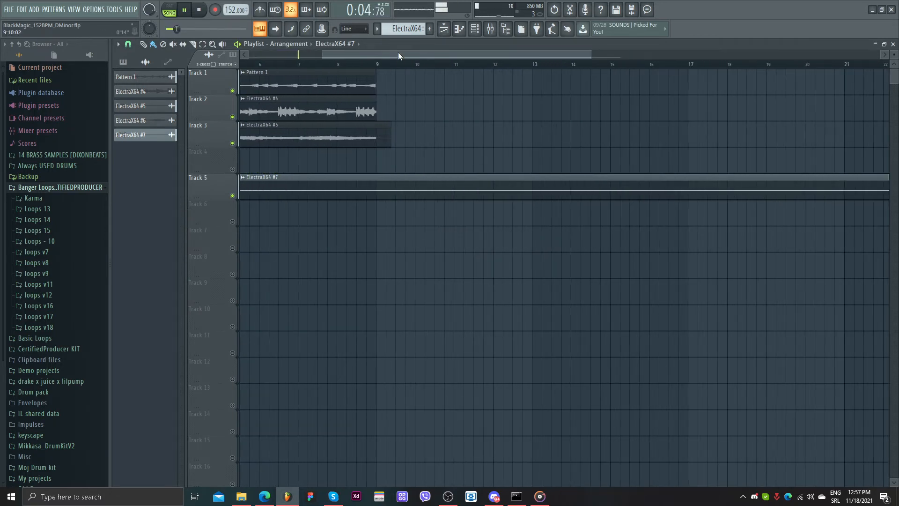
{"action": "left_click_drag", "start_coordinate": [398, 53], "coordinate": [290, 57]}
{"action": "scroll", "coordinate": [227, 143], "scroll_direction": "down", "scroll_amount": 2}
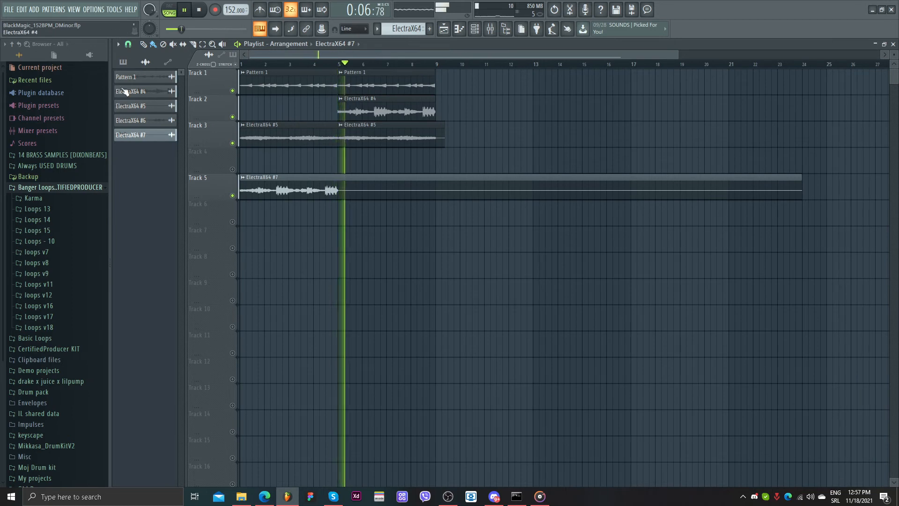
{"action": "left_click", "coordinate": [131, 65]}
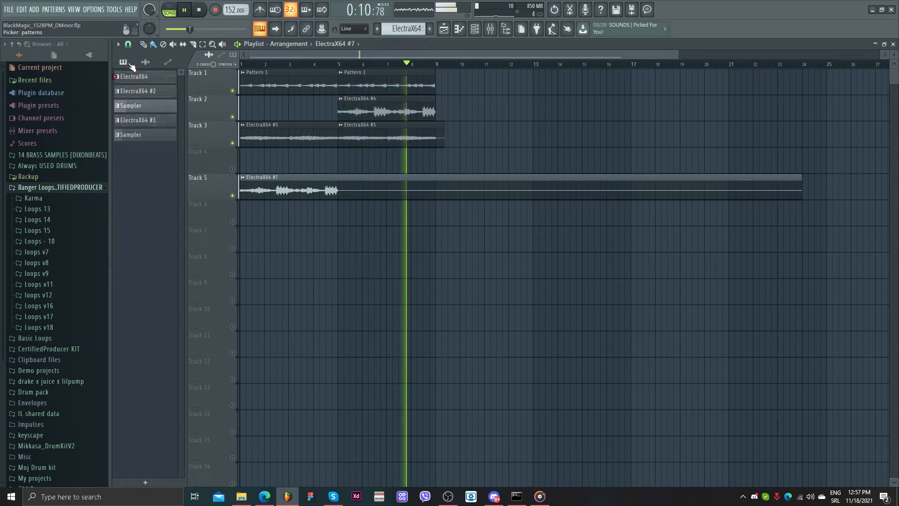
{"action": "key", "text": "space"}
Mute Track 5 and delete the ElectraX64 #7 clip from it
{"action": "scroll", "coordinate": [367, 217], "scroll_direction": "up", "scroll_amount": 4}
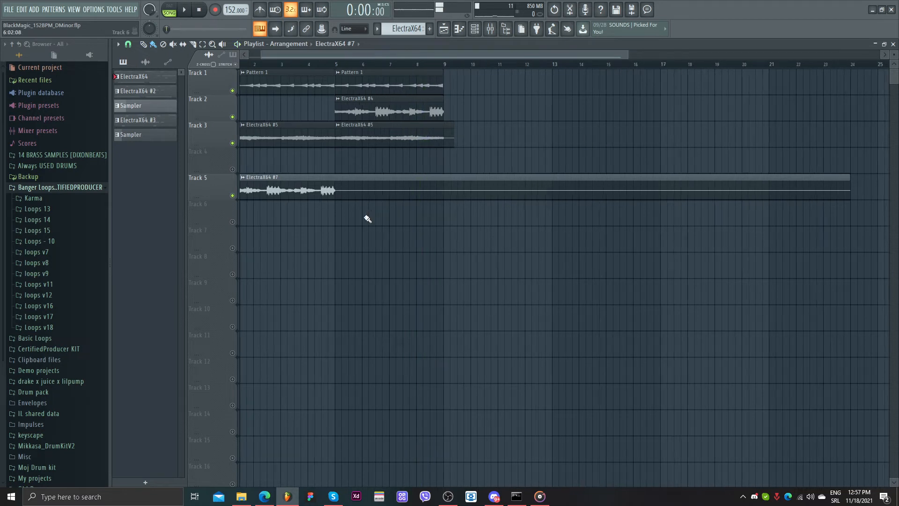
{"action": "left_click", "coordinate": [233, 196]}
{"action": "scroll", "coordinate": [301, 218], "scroll_direction": "down", "scroll_amount": 3}
{"action": "right_click", "coordinate": [306, 191]}
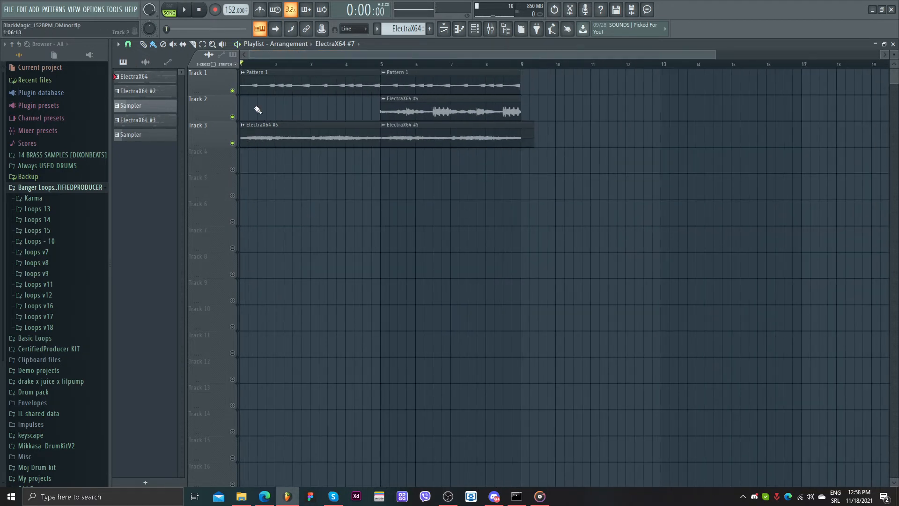
View the Pattern 1 clip's channel settings and play the arrangement briefly from bar 1
{"action": "double_click", "coordinate": [266, 87]}
{"action": "key", "text": "Escape"}
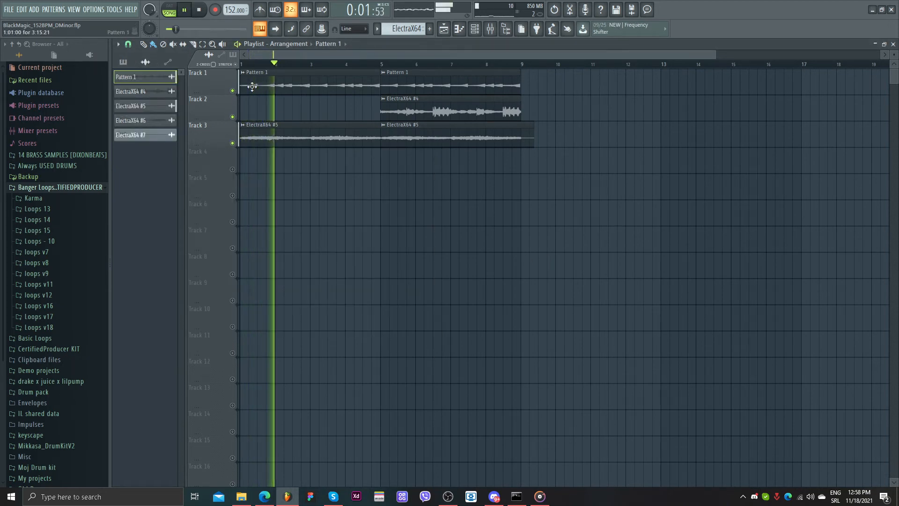
{"action": "key", "text": "space"}
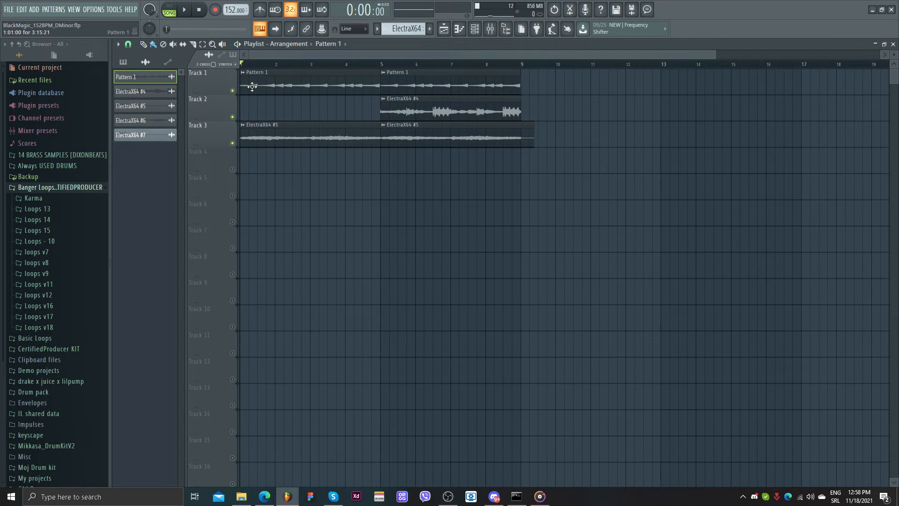
Set the Pattern 1 channel's pitch shift to -379 cents with stretch mode Auto, and copy the pitch value
{"action": "double_click", "coordinate": [252, 86]}
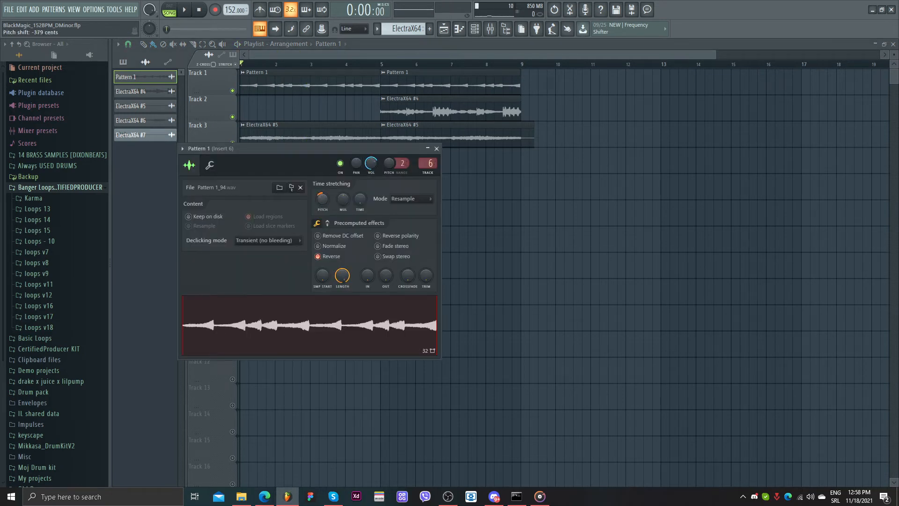
{"action": "right_click", "coordinate": [322, 201]}
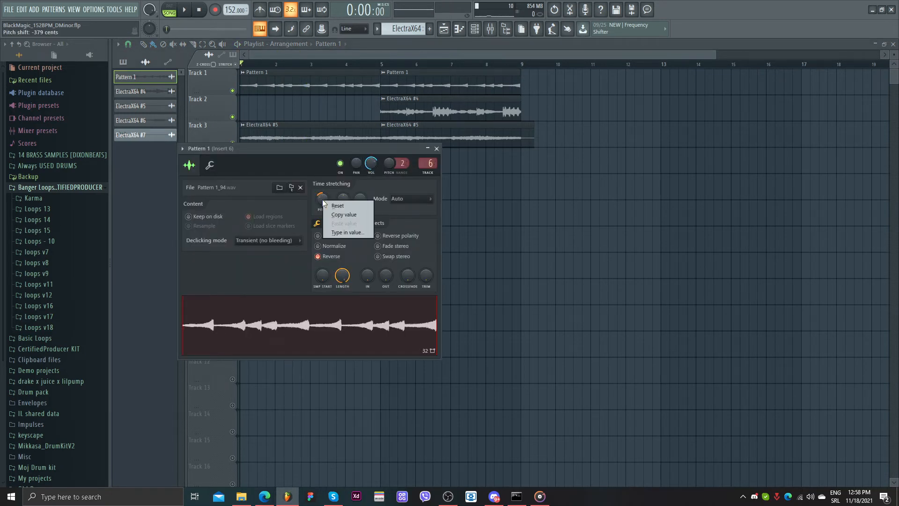
{"action": "left_click", "coordinate": [345, 215]}
{"action": "left_click", "coordinate": [436, 148]}
Paste the copied pitch value onto the ElectraX64 #5 channel's time-stretching pitch and close its settings
{"action": "double_click", "coordinate": [301, 138]}
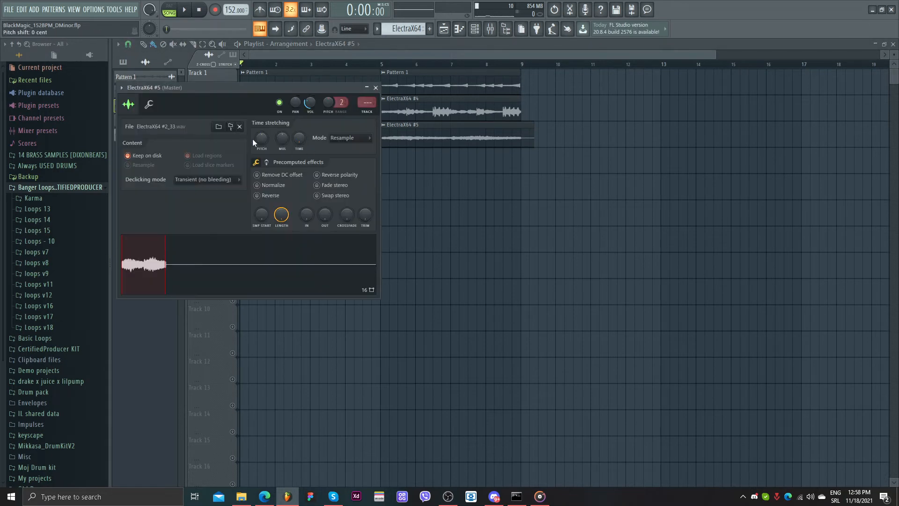
{"action": "left_click", "coordinate": [298, 161]}
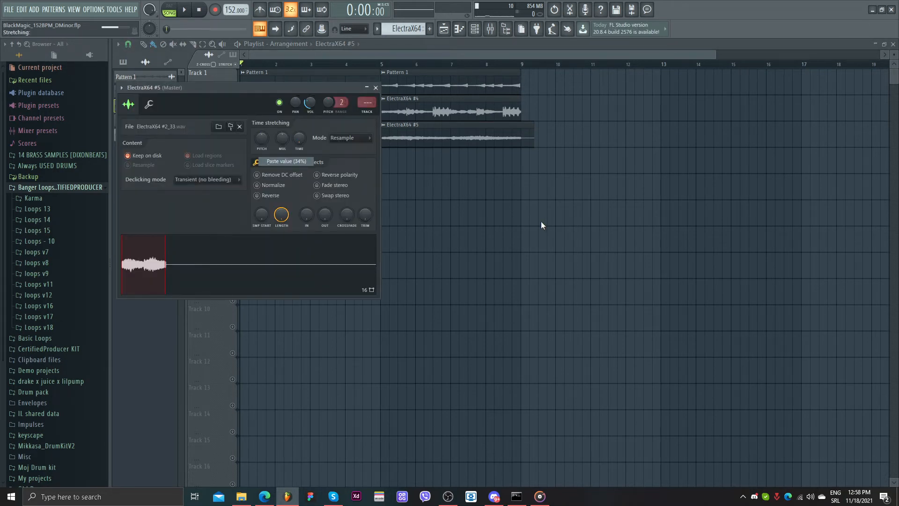
{"action": "key", "text": "Escape"}
Play the pitch-shifted Track 1 and Track 3 clips from bar 1 and stop playback
{"action": "key", "text": "space"}
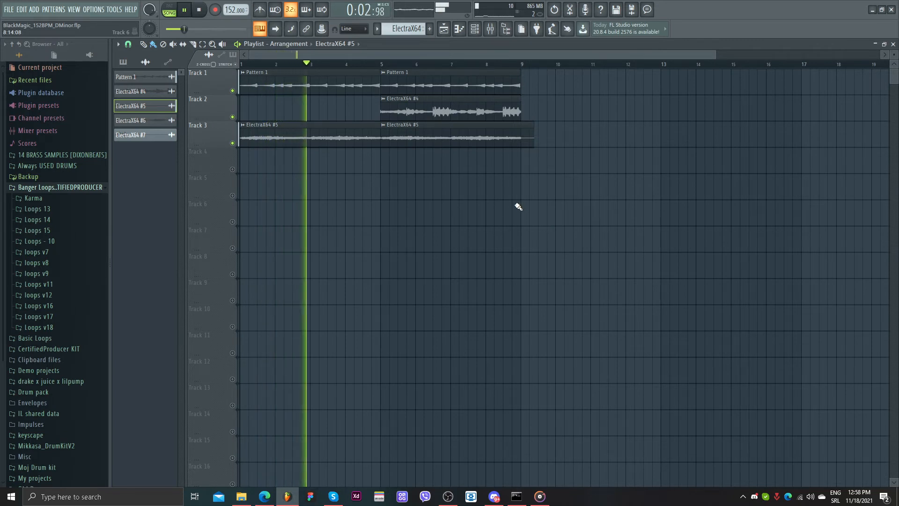
{"action": "key", "text": "space"}
{"action": "scroll", "coordinate": [408, 198], "scroll_direction": "up", "scroll_amount": 6}
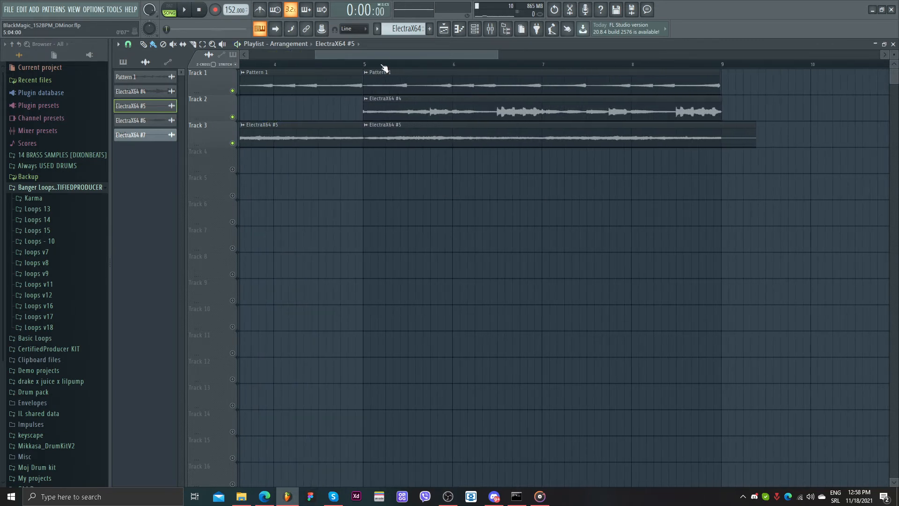
{"action": "scroll", "coordinate": [435, 177], "scroll_direction": "down", "scroll_amount": 1}
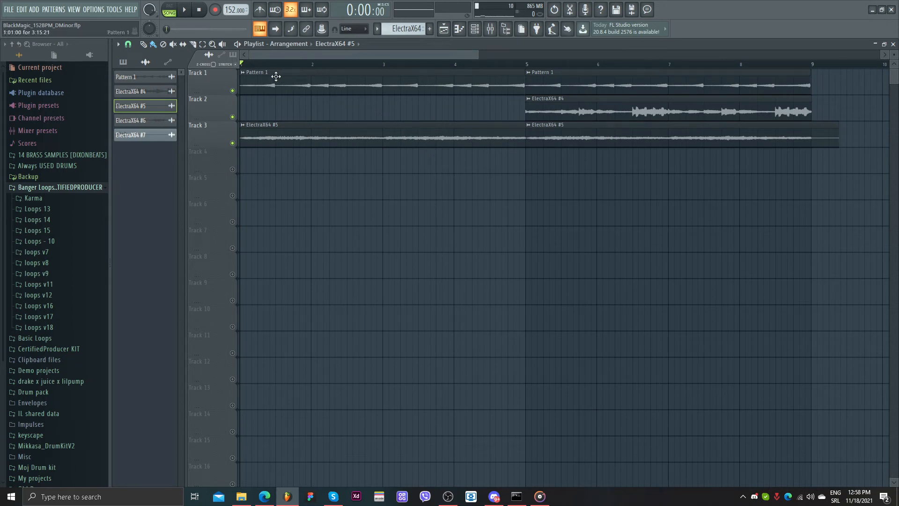
Paste the copied pitch value onto the ElectraX64 #4 channel's time-stretching pitch during playback, close its settings and stop
{"action": "key", "text": "space"}
{"action": "scroll", "coordinate": [357, 180], "scroll_direction": "down", "scroll_amount": 3}
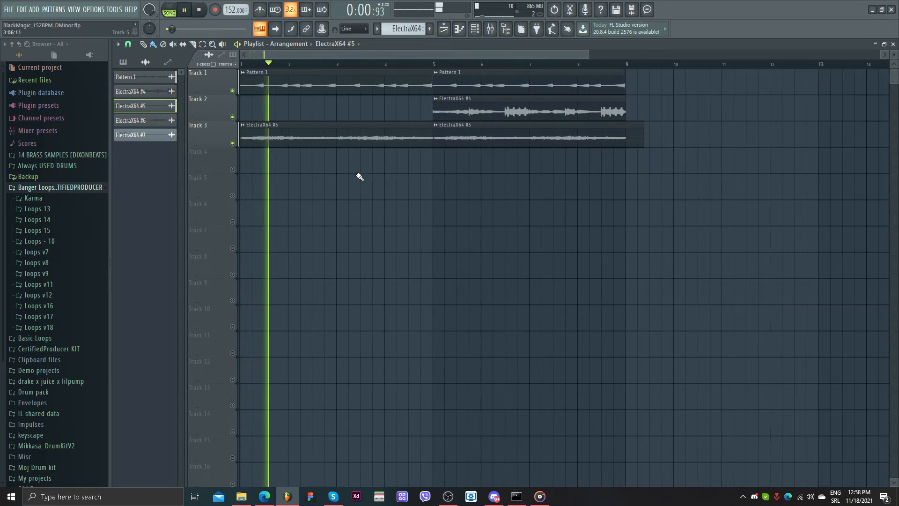
{"action": "double_click", "coordinate": [460, 111]}
{"action": "right_click", "coordinate": [345, 224]}
{"action": "left_click", "coordinate": [360, 244]}
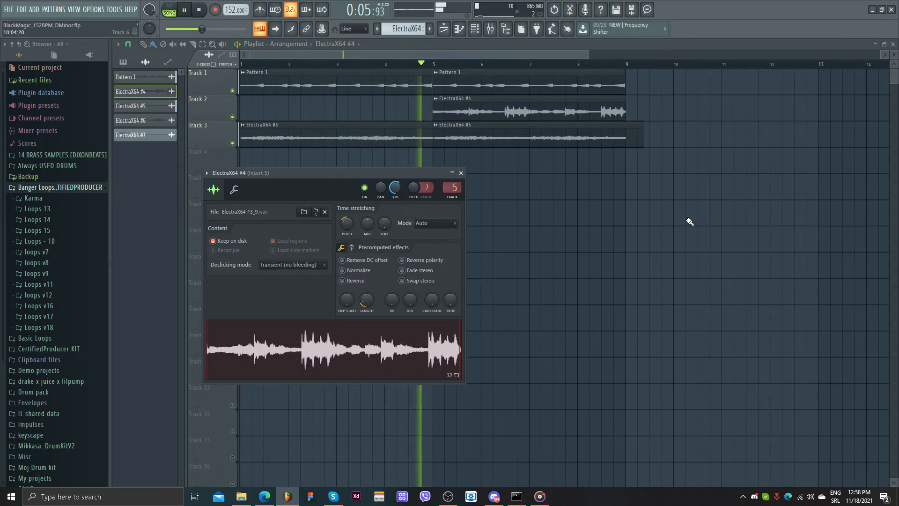
{"action": "key", "text": "Escape"}
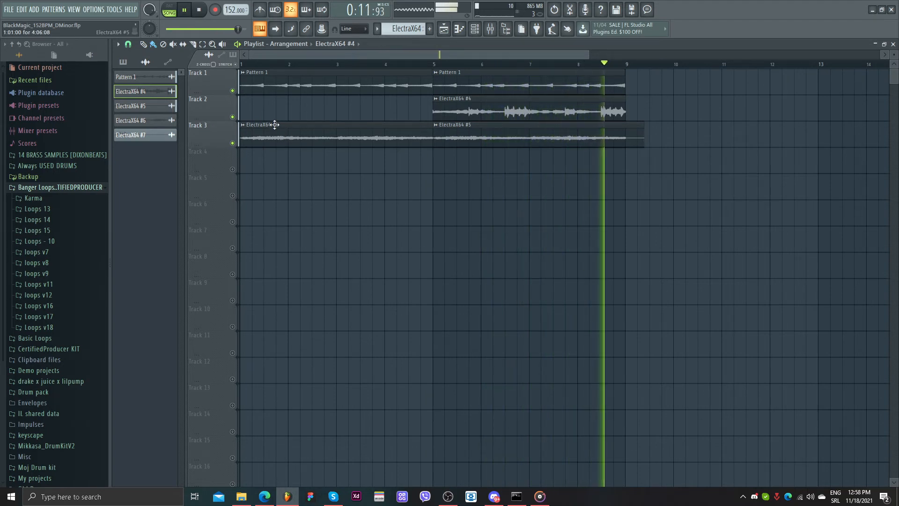
{"action": "key", "text": "space"}
Play the arrangement from bar 1 into the Track 2 clip, list the patterns in the picker and stop playback
{"action": "scroll", "coordinate": [282, 171], "scroll_direction": "up", "scroll_amount": 1}
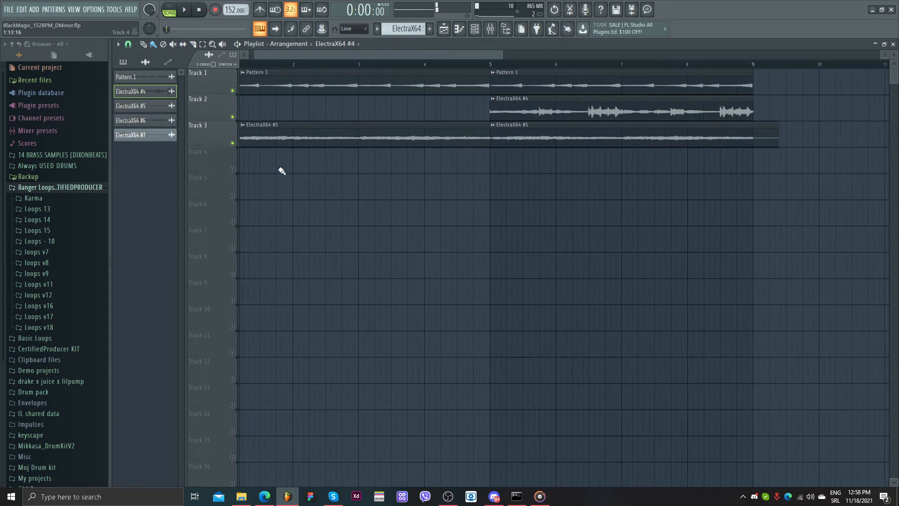
{"action": "key", "text": "space"}
{"action": "scroll", "coordinate": [309, 143], "scroll_direction": "down", "scroll_amount": 3}
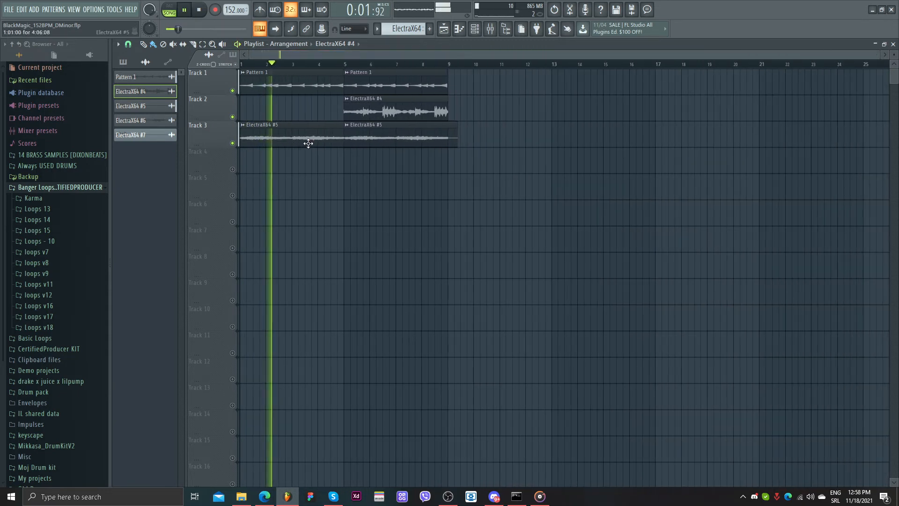
{"action": "scroll", "coordinate": [299, 140], "scroll_direction": "up", "scroll_amount": 1}
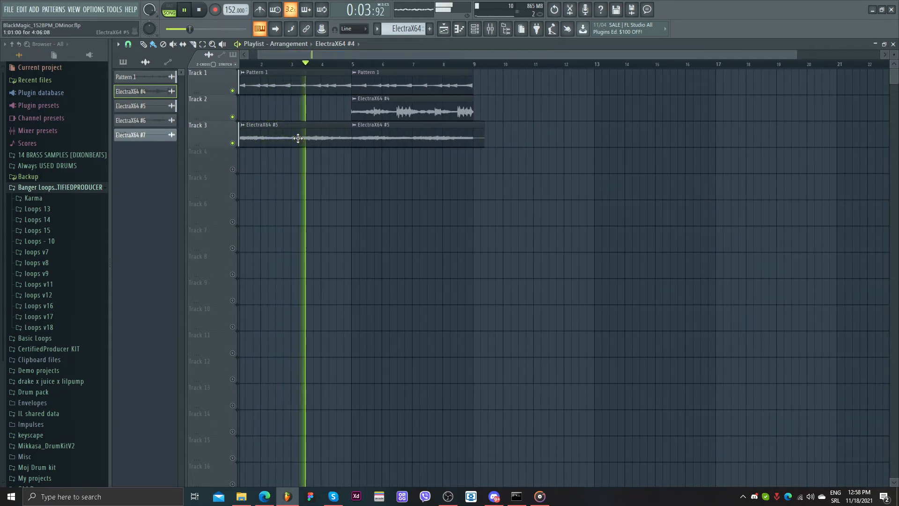
{"action": "left_click_drag", "start_coordinate": [282, 55], "coordinate": [219, 52]}
{"action": "left_click", "coordinate": [124, 62]}
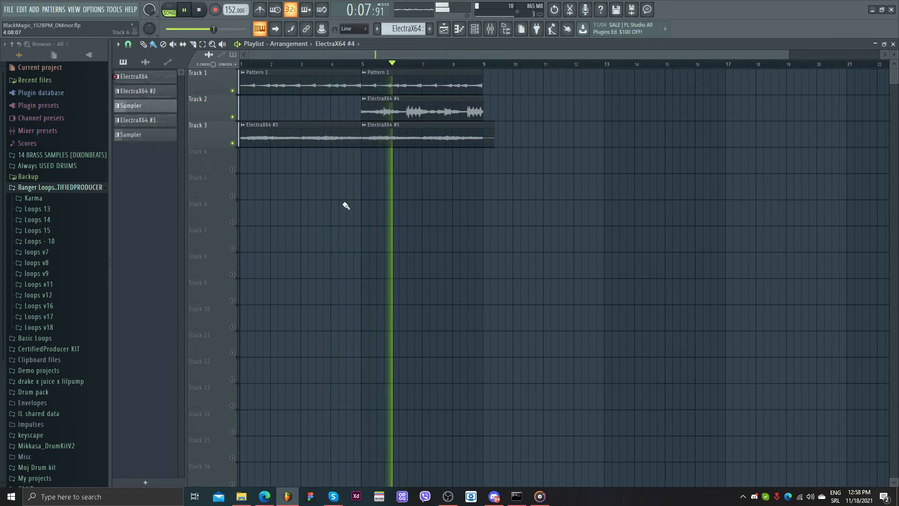
{"action": "key", "text": "space"}
Open the ElectraX64 pattern in the piano roll and flip its notes horizontally so the melody runs in reverse
{"action": "scroll", "coordinate": [319, 214], "scroll_direction": "down", "scroll_amount": 1}
{"action": "double_click", "coordinate": [160, 82]}
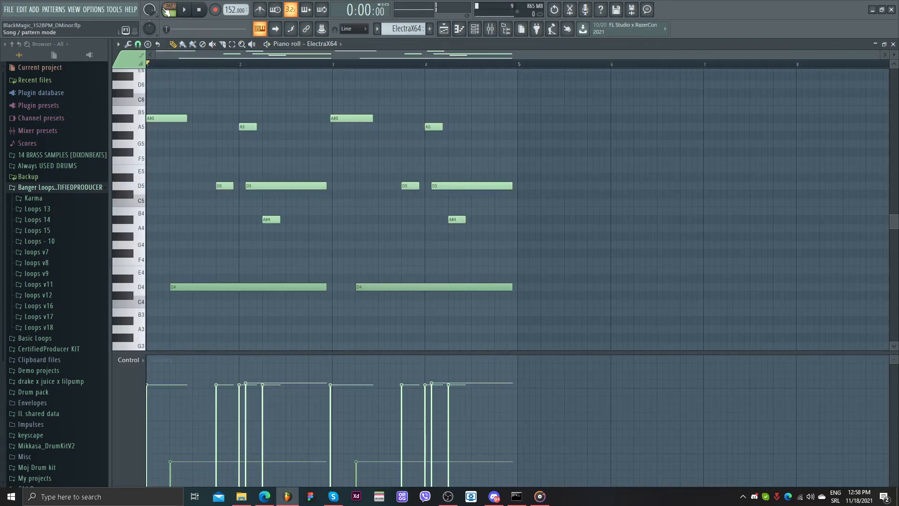
{"action": "key", "text": "space"}
{"action": "key", "text": "space"}
{"action": "left_click", "coordinate": [134, 44]}
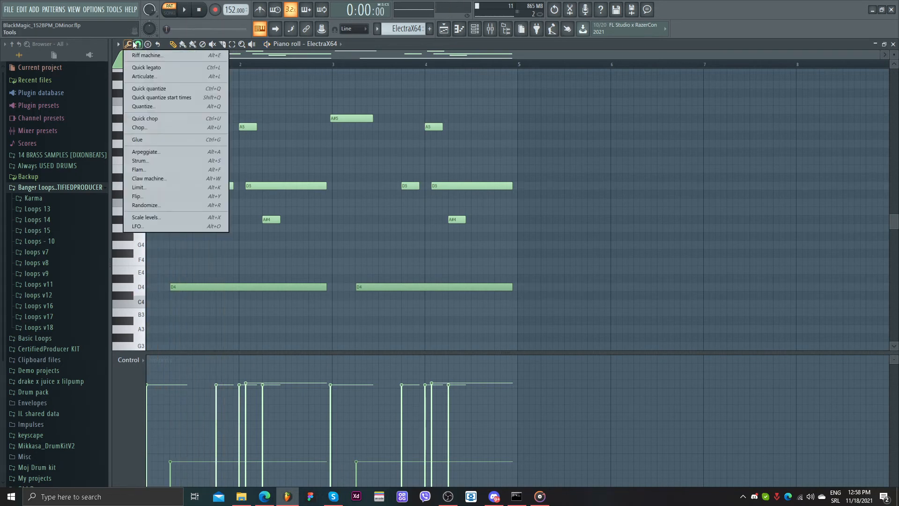
{"action": "left_click", "coordinate": [159, 196]}
{"action": "left_click", "coordinate": [465, 272]}
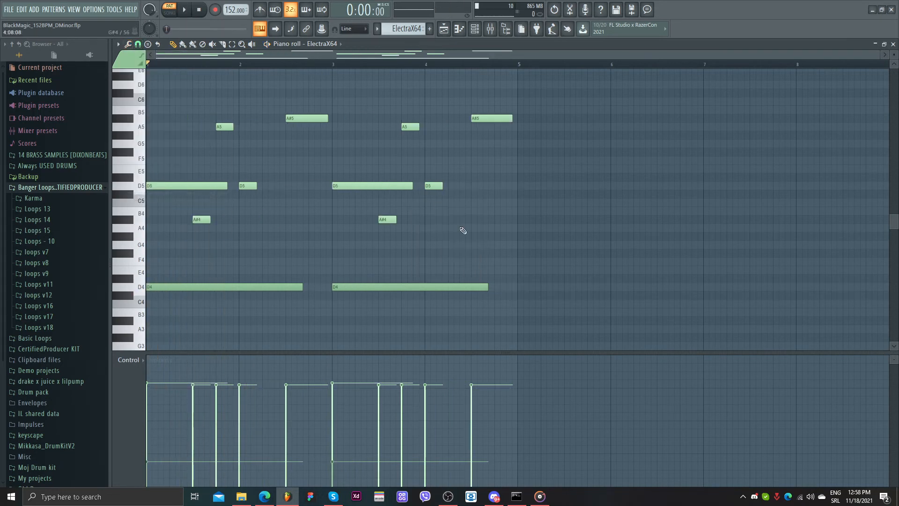
Play the flipped ElectraX64 pattern, return to the playlist and play the arrangement from bar 1 in song mode
{"action": "key", "text": "space"}
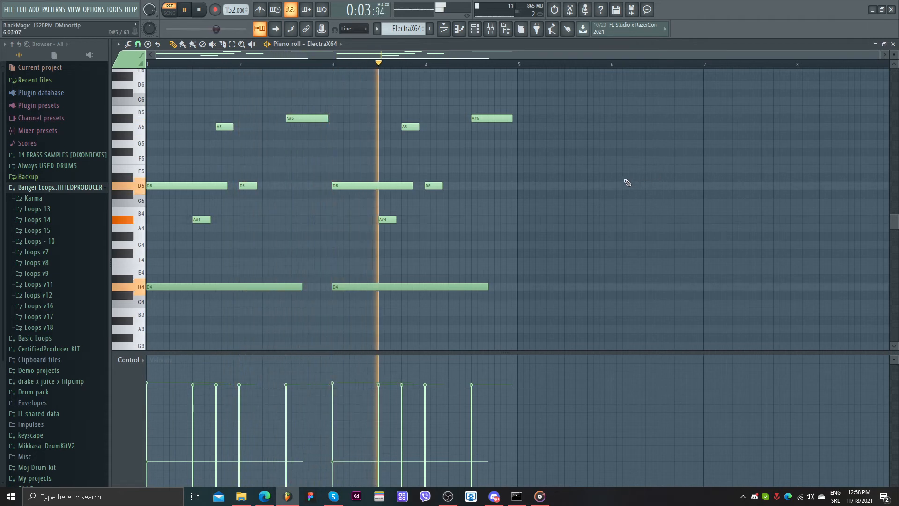
{"action": "key", "text": "space"}
{"action": "left_click", "coordinate": [441, 29]}
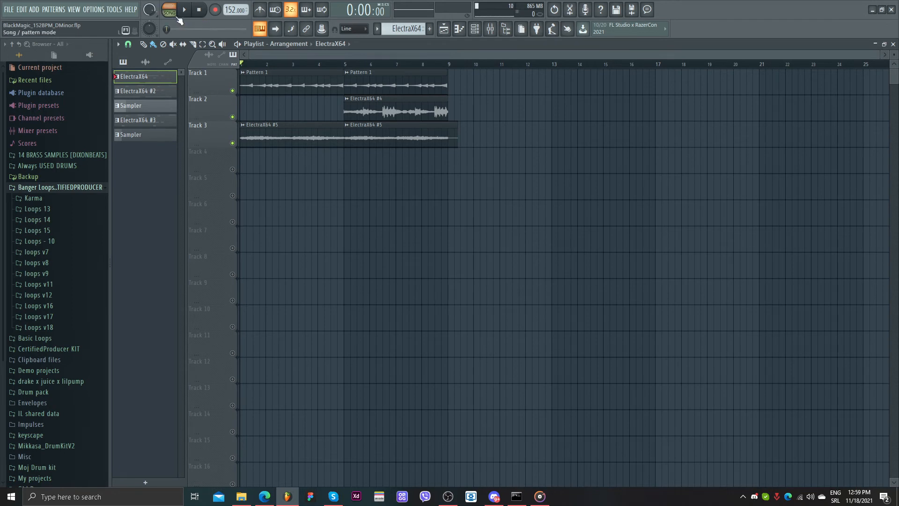
{"action": "key", "text": "space"}
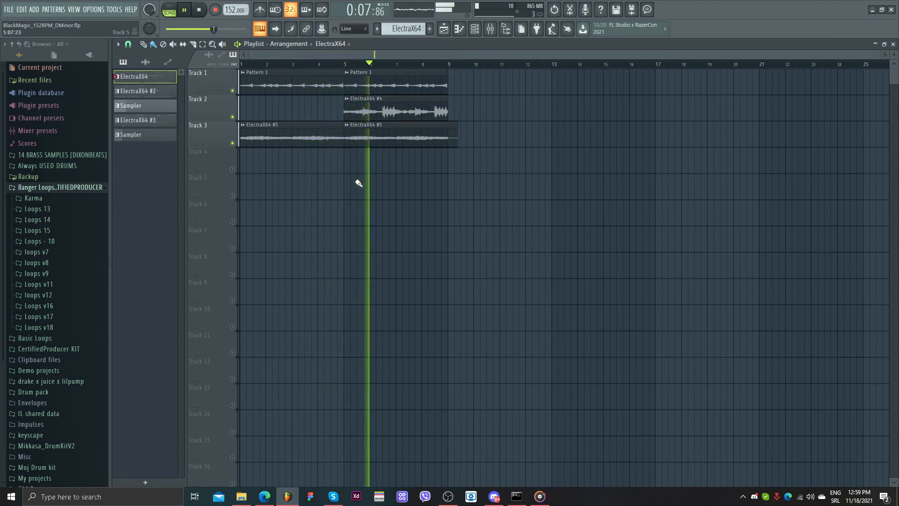
{"action": "key", "text": "space"}
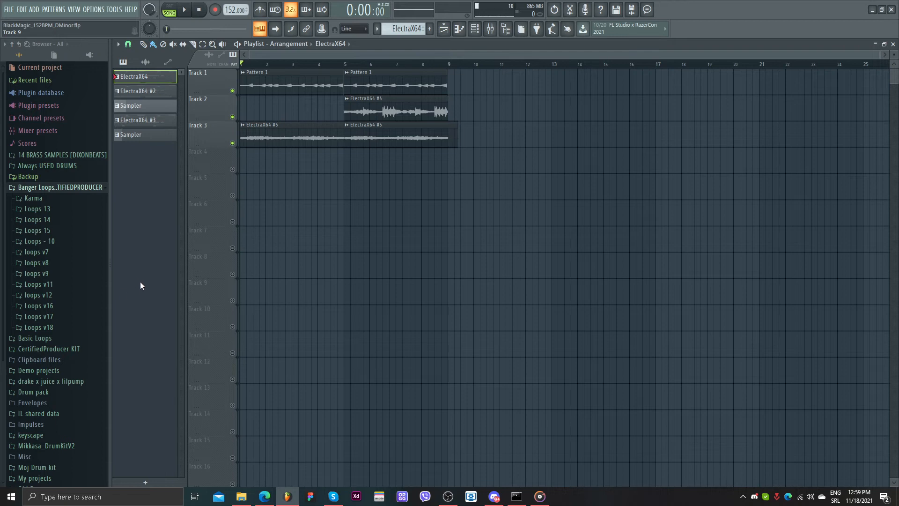
{"action": "scroll", "coordinate": [326, 259], "scroll_direction": "up", "scroll_amount": 5}
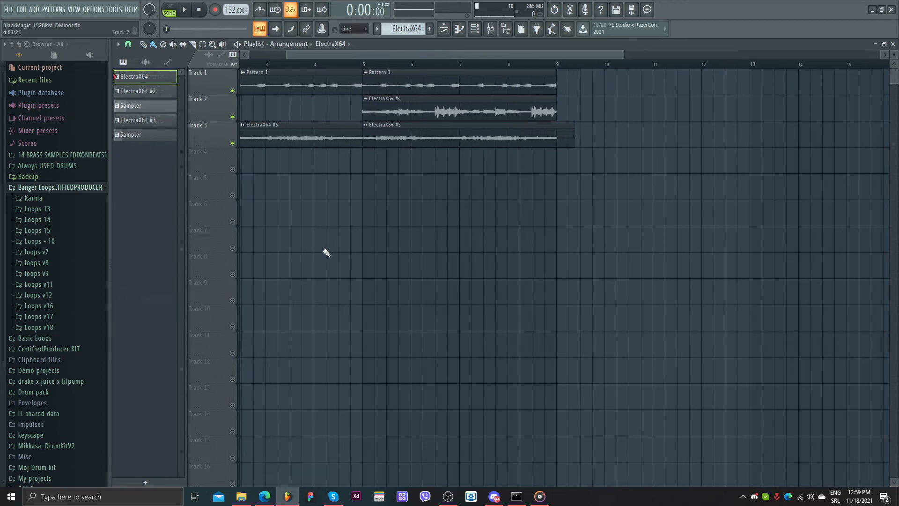
{"action": "left_click_drag", "start_coordinate": [386, 56], "coordinate": [180, 52]}
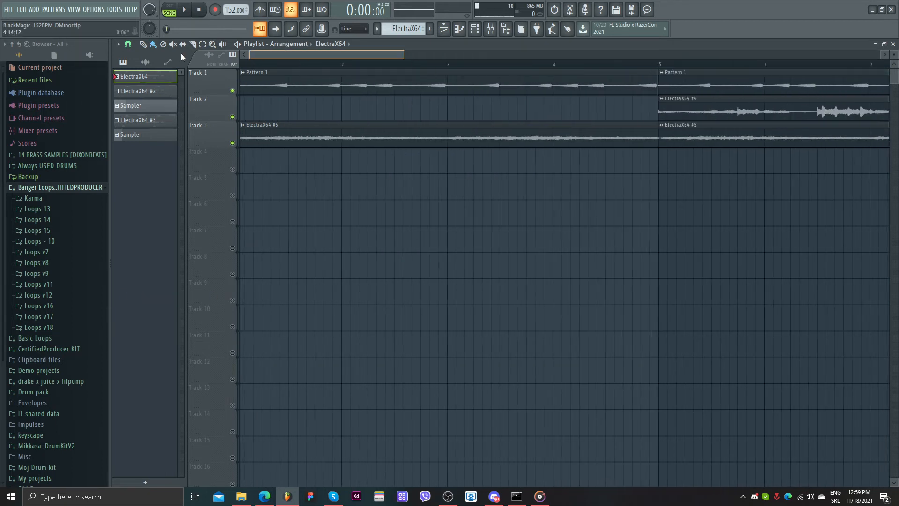
{"action": "scroll", "coordinate": [479, 203], "scroll_direction": "down", "scroll_amount": 4}
{"action": "scroll", "coordinate": [362, 201], "scroll_direction": "up", "scroll_amount": 1}
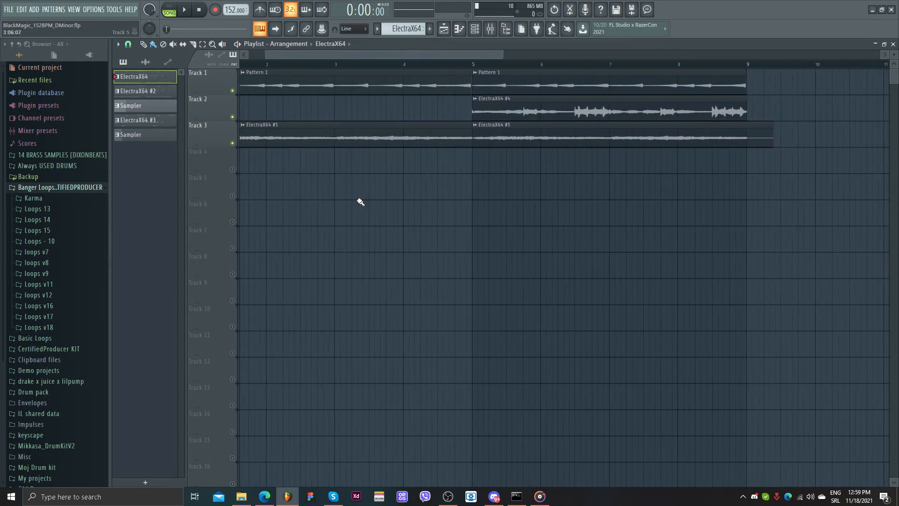
{"action": "scroll", "coordinate": [362, 201], "scroll_direction": "down", "scroll_amount": 4}
{"action": "scroll", "coordinate": [359, 213], "scroll_direction": "up", "scroll_amount": 1}
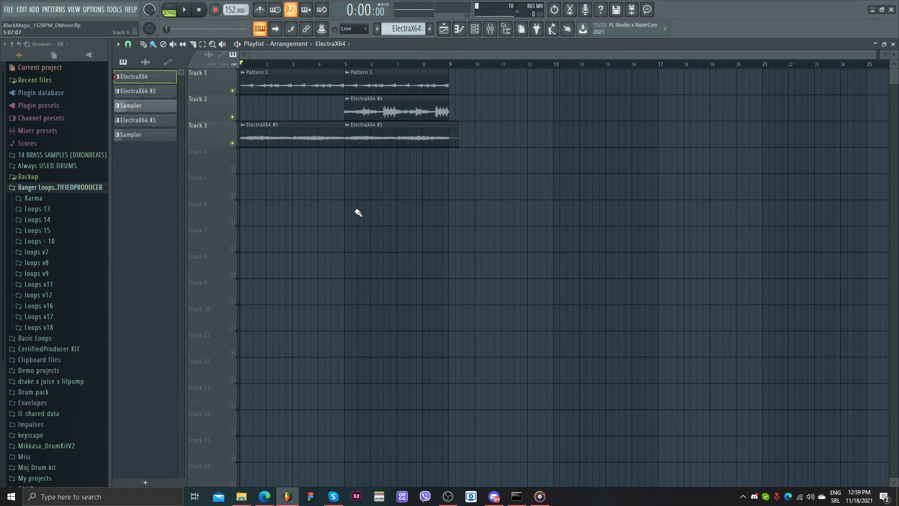
{"action": "scroll", "coordinate": [331, 129], "scroll_direction": "up", "scroll_amount": 5}
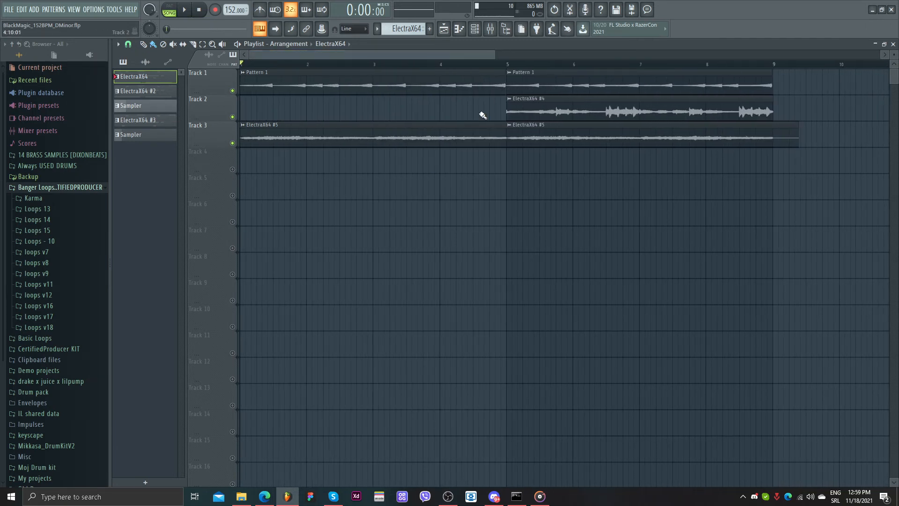
Open the mixer and play the arrangement briefly from bar 1 to check the effect chain on Insert 6
{"action": "left_click", "coordinate": [490, 29]}
{"action": "key", "text": "space"}
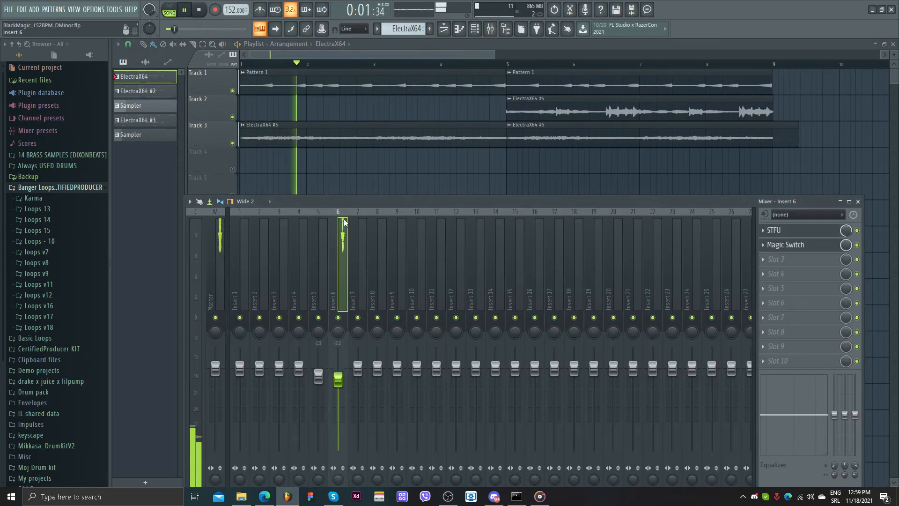
{"action": "key", "text": "space"}
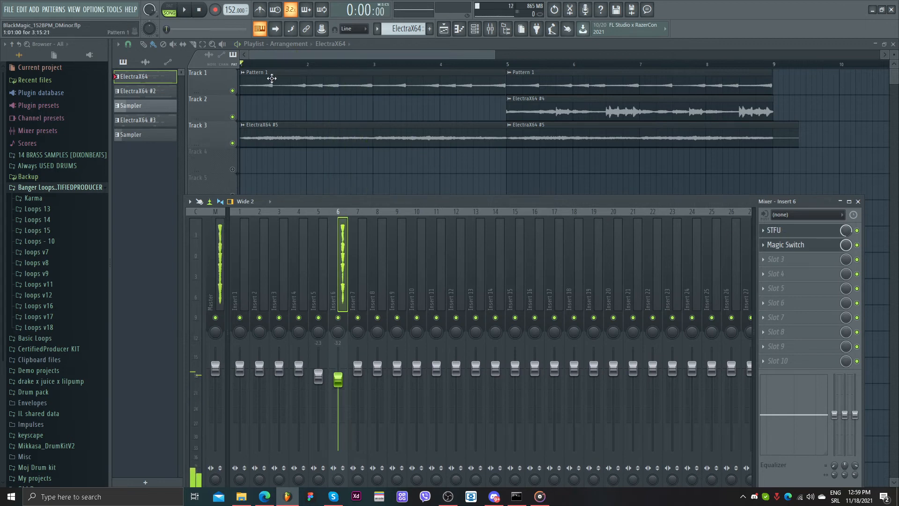
{"action": "left_click", "coordinate": [250, 64]}
{"action": "scroll", "coordinate": [251, 66], "scroll_direction": "down", "scroll_amount": 2}
{"action": "left_click", "coordinate": [490, 30]}
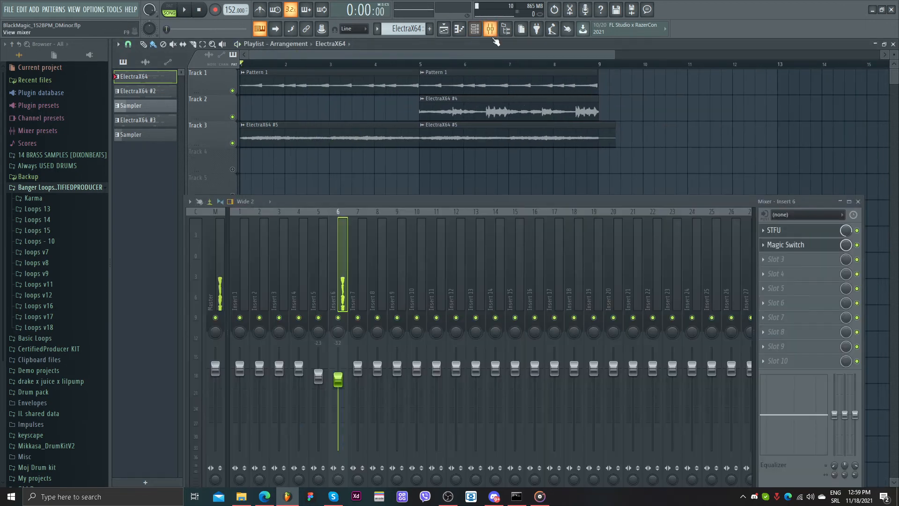
View the STFU envelope during playback and the Magic Switch effect on Insert 6, and close all open windows
{"action": "left_click", "coordinate": [803, 232]}
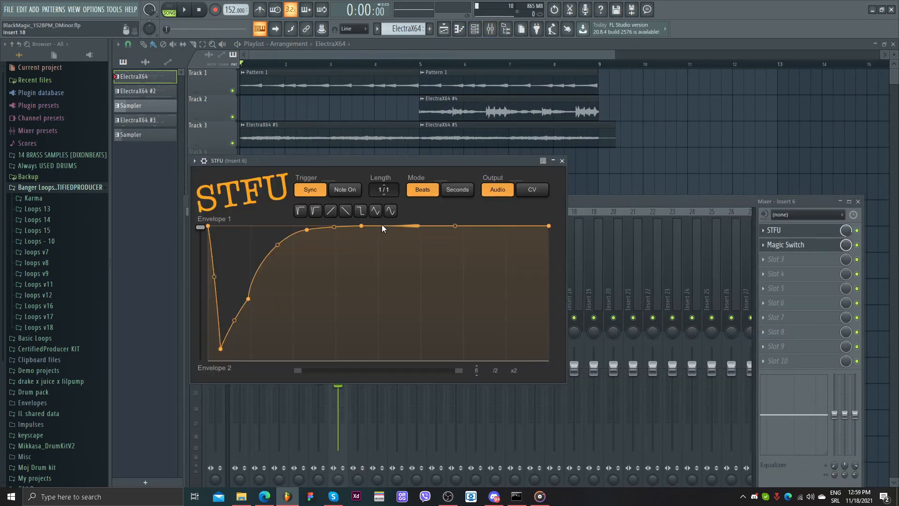
{"action": "key", "text": "space"}
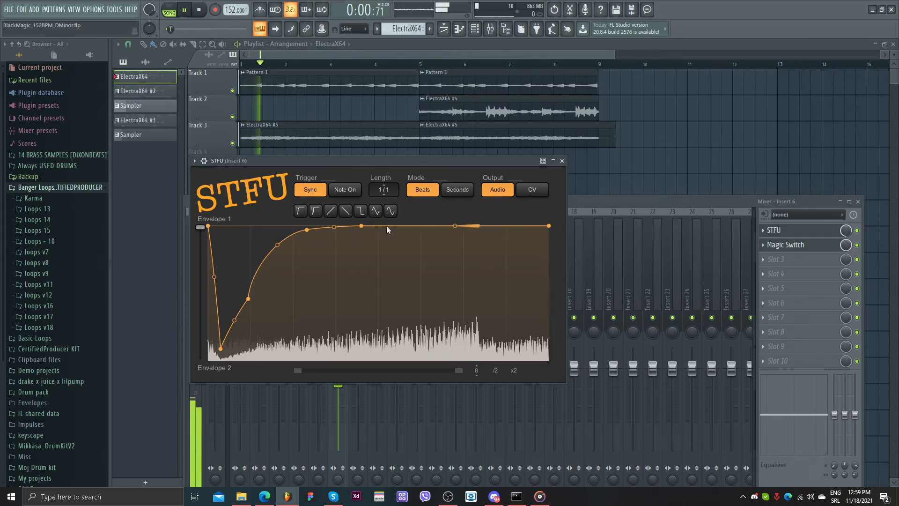
{"action": "left_click", "coordinate": [845, 237]}
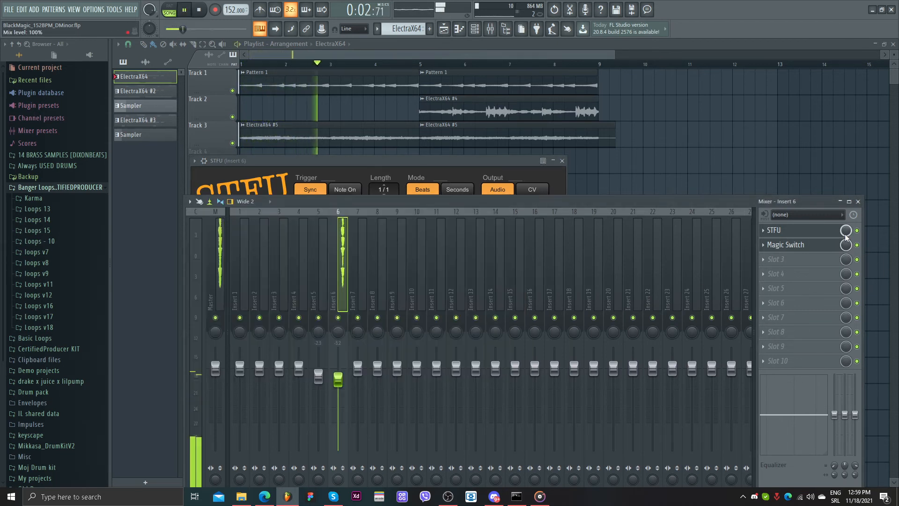
{"action": "key", "text": "space"}
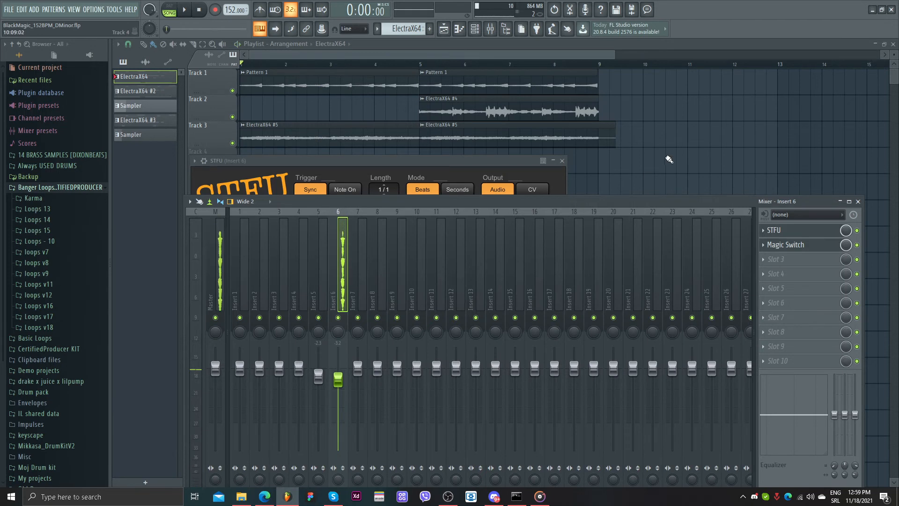
{"action": "left_click", "coordinate": [784, 246]}
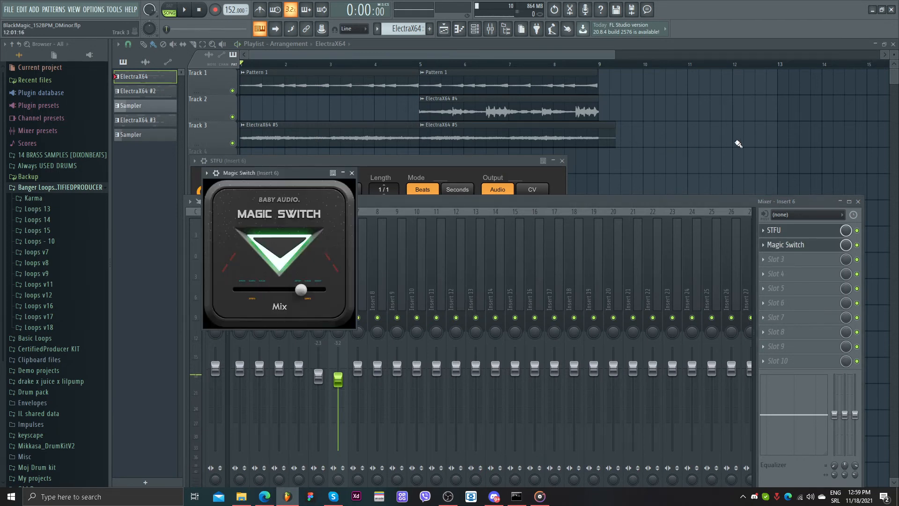
{"action": "key", "text": "F12"}
Play the arrangement from bar 1, view the flipped ElectraX64 pattern in the piano roll and return to the playlist
{"action": "key", "text": "space"}
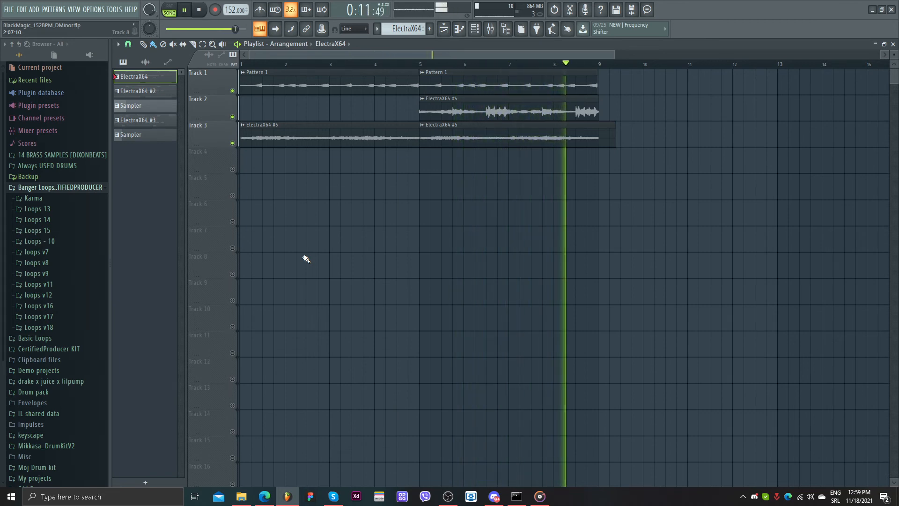
{"action": "key", "text": "space"}
{"action": "scroll", "coordinate": [318, 234], "scroll_direction": "up", "scroll_amount": 2}
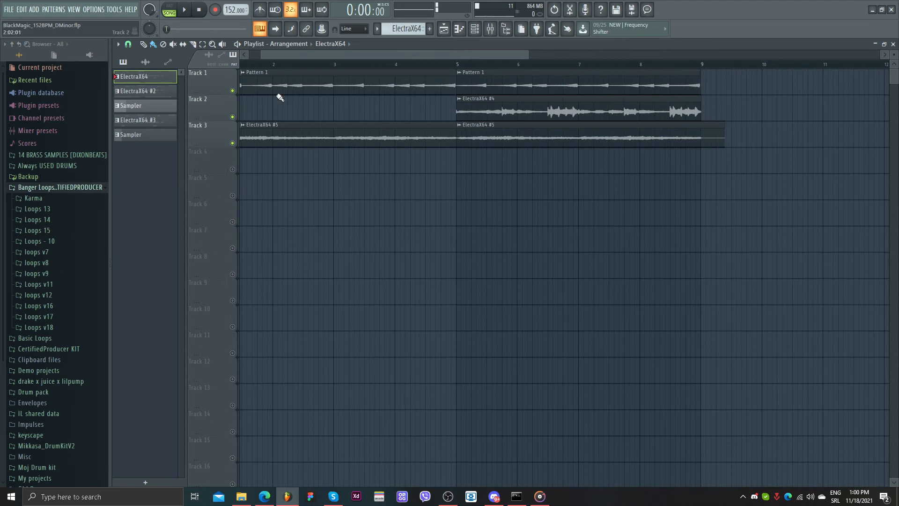
{"action": "scroll", "coordinate": [280, 97], "scroll_direction": "down", "scroll_amount": 3}
{"action": "double_click", "coordinate": [146, 76]}
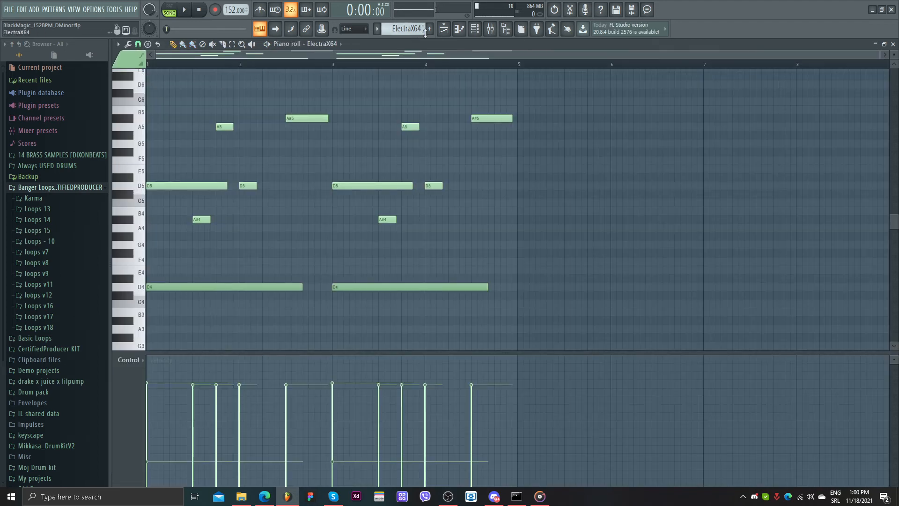
{"action": "left_click", "coordinate": [443, 29]}
Load the Pattern 1 clip's audio into Edison and apply the Blur effect to the whole sample
{"action": "double_click", "coordinate": [288, 86]}
{"action": "right_click", "coordinate": [308, 308]}
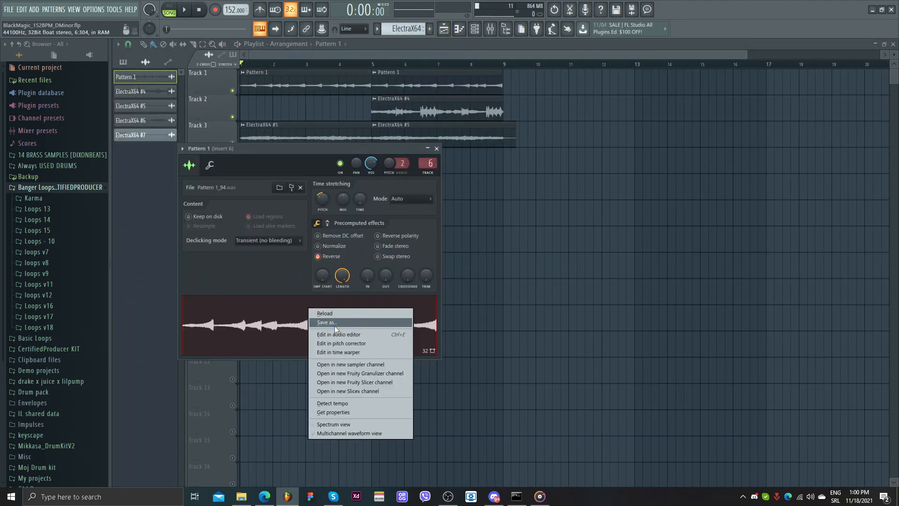
{"action": "left_click", "coordinate": [345, 335]}
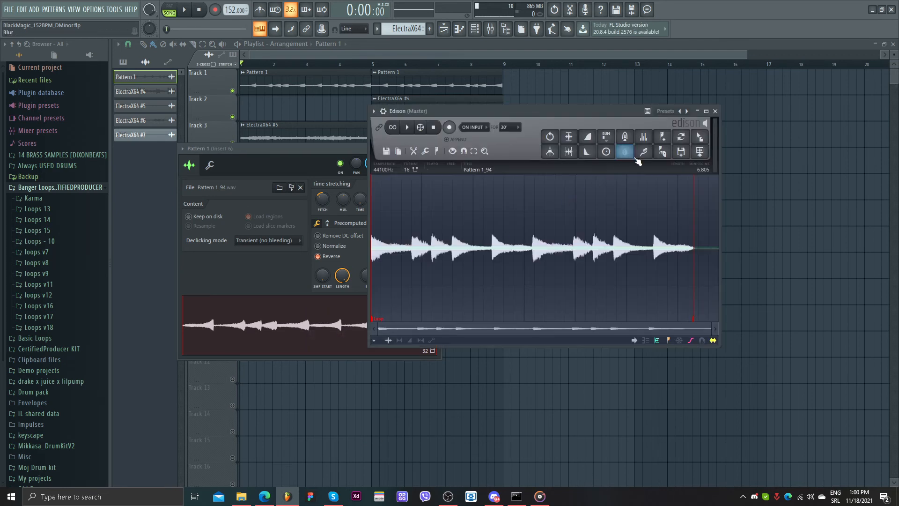
{"action": "left_click", "coordinate": [630, 154]}
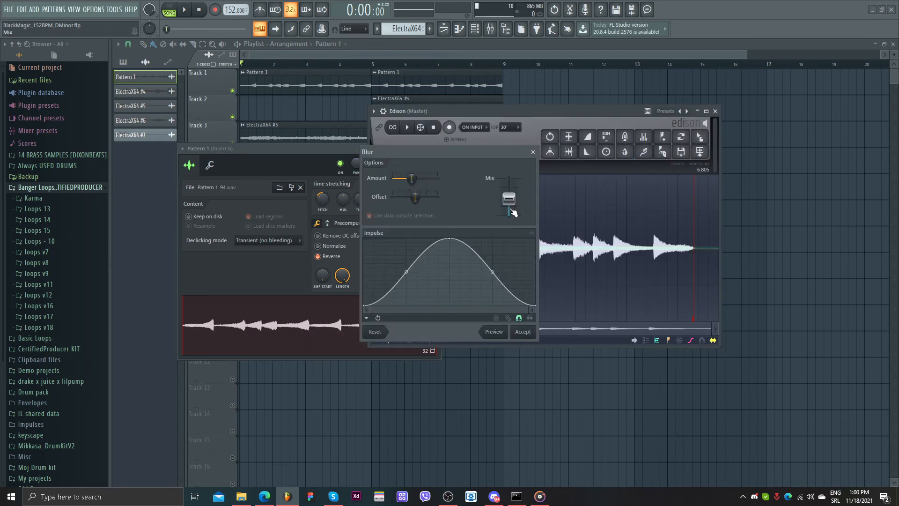
{"action": "left_click_drag", "start_coordinate": [464, 154], "coordinate": [455, 213]}
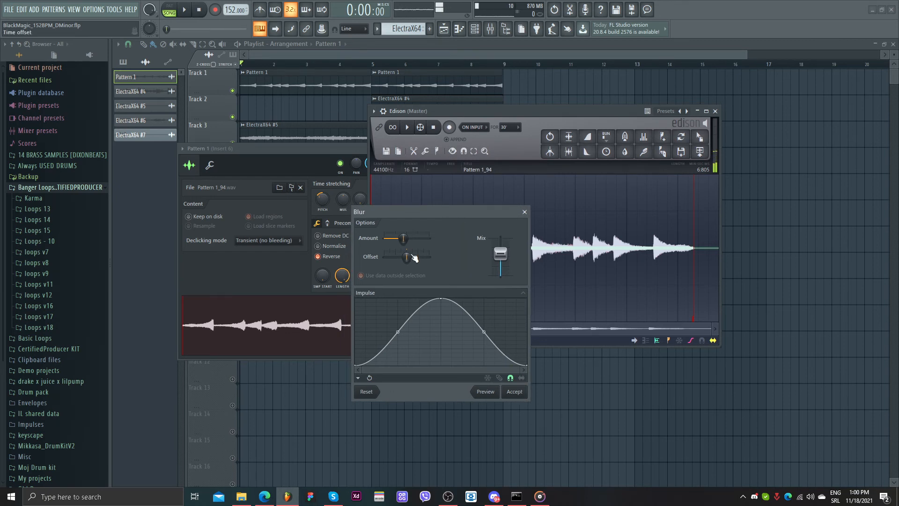
{"action": "left_click", "coordinate": [514, 392]}
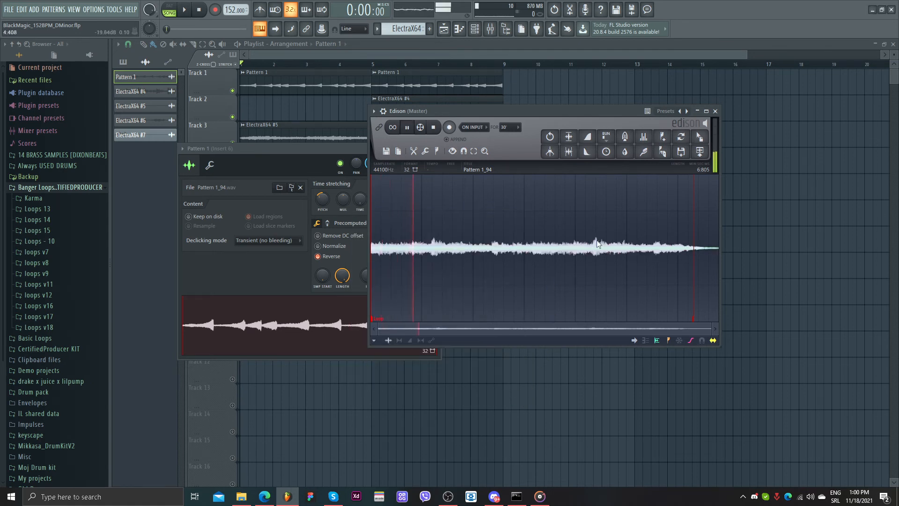
Send the blurred sample from Edison to the playlist and place its clip at bar 1 on Track 5
{"action": "left_click", "coordinate": [699, 137]}
{"action": "left_click", "coordinate": [318, 196]}
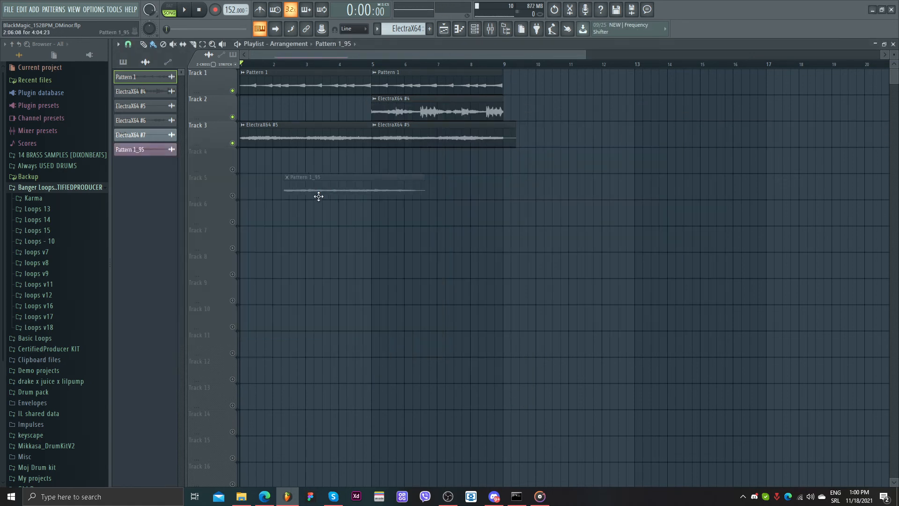
{"action": "left_click_drag", "start_coordinate": [318, 196], "coordinate": [250, 184]}
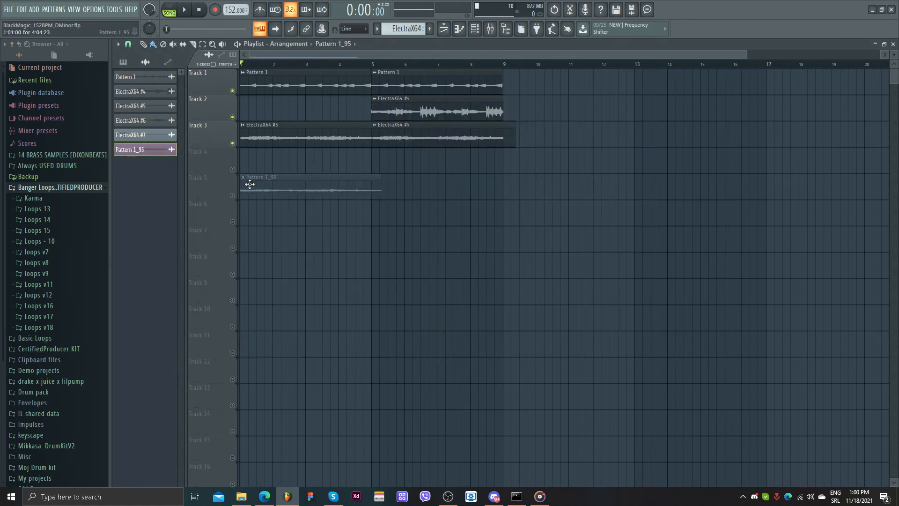
Reset the time-stretching pitch of the Pattern 1 and ElectraX64 #5 audio clips
{"action": "double_click", "coordinate": [252, 88]}
{"action": "right_click", "coordinate": [320, 195]}
{"action": "left_click", "coordinate": [331, 202]}
{"action": "right_click", "coordinate": [290, 113]}
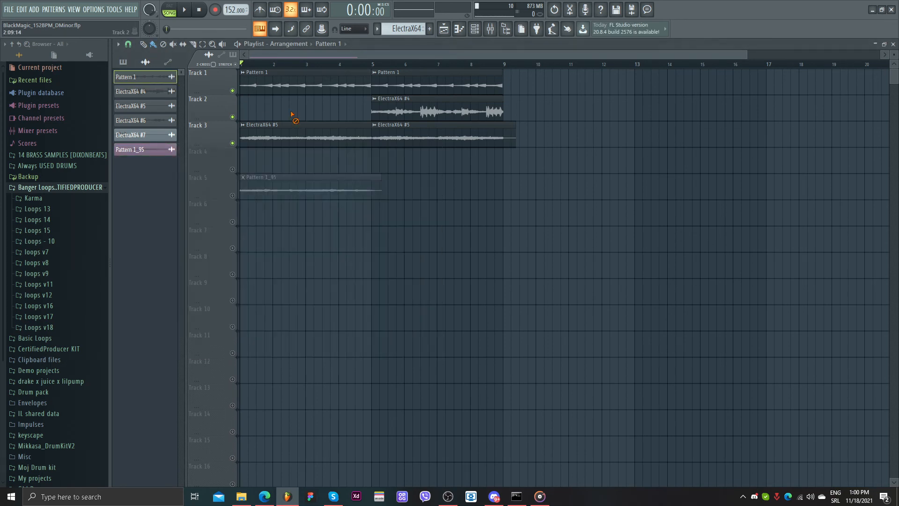
{"action": "double_click", "coordinate": [293, 141]}
{"action": "right_click", "coordinate": [261, 139]}
{"action": "left_click", "coordinate": [273, 144]}
{"action": "left_click", "coordinate": [376, 88]}
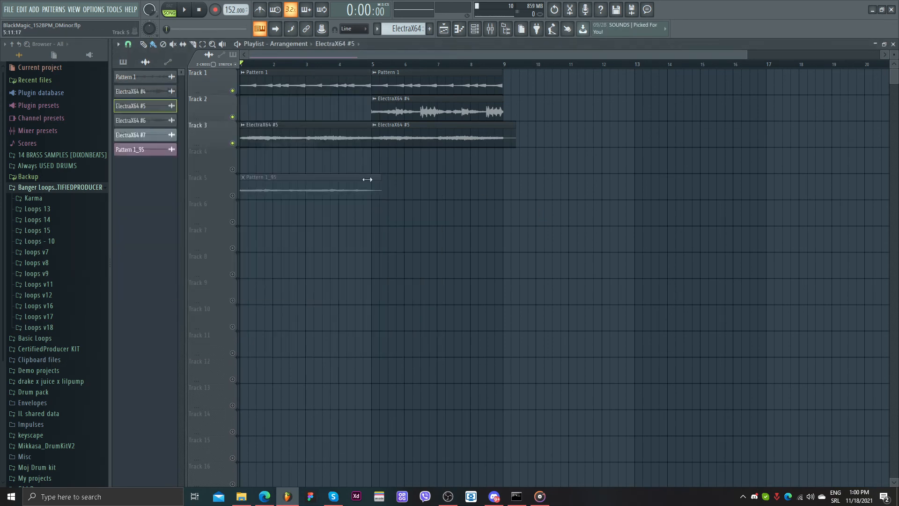
Solo Track 5, reverse the Pattern 1_95 sample and play its clip trimmed to end at bar 5
{"action": "left_click", "coordinate": [234, 196]}
{"action": "right_click", "coordinate": [232, 196]}
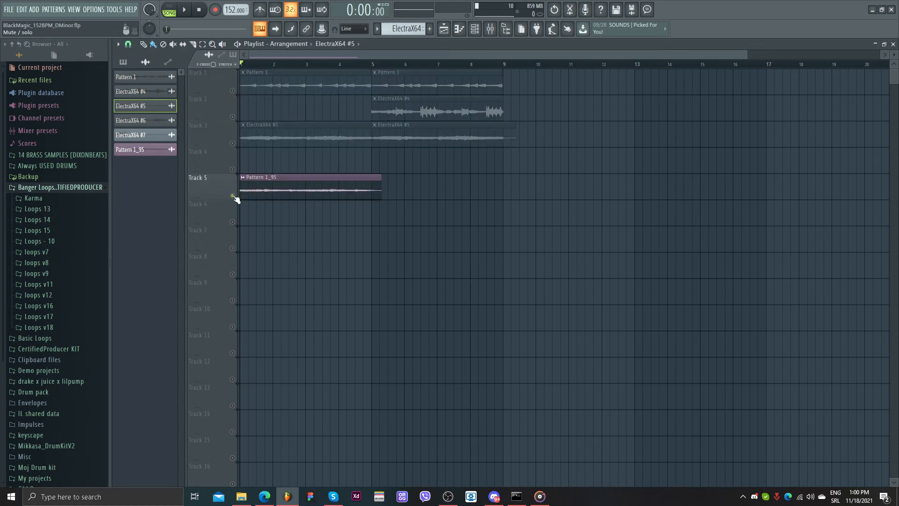
{"action": "double_click", "coordinate": [254, 195]}
{"action": "left_click", "coordinate": [316, 244]}
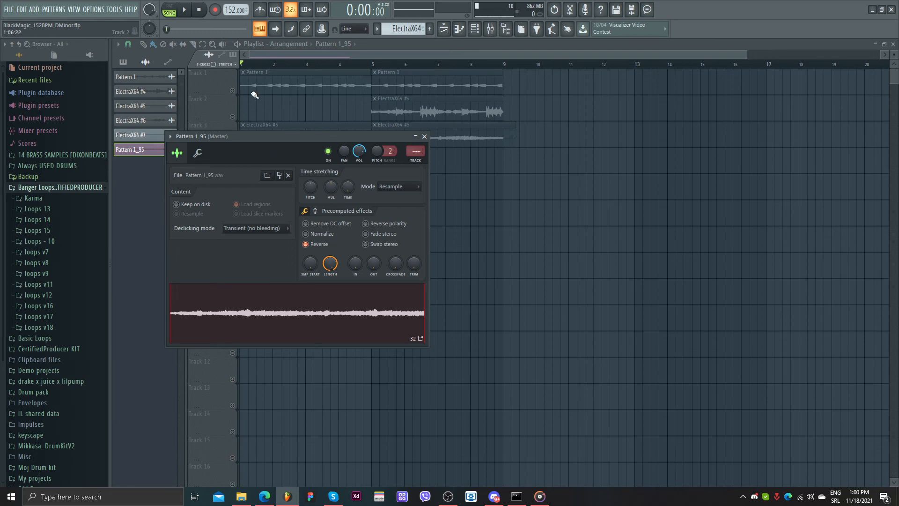
{"action": "key", "text": "Escape"}
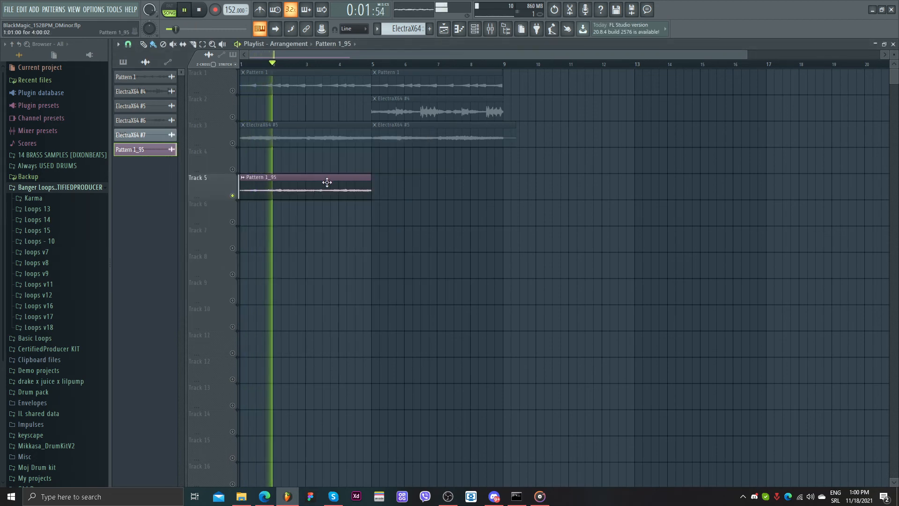
{"action": "key", "text": "space"}
{"action": "scroll", "coordinate": [401, 185], "scroll_direction": "up", "scroll_amount": 3}
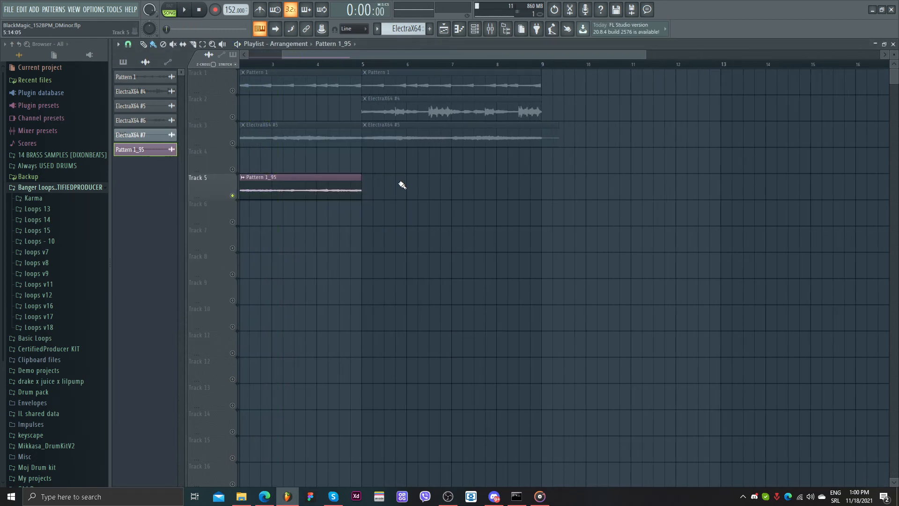
{"action": "scroll", "coordinate": [368, 69], "scroll_direction": "down", "scroll_amount": 3}
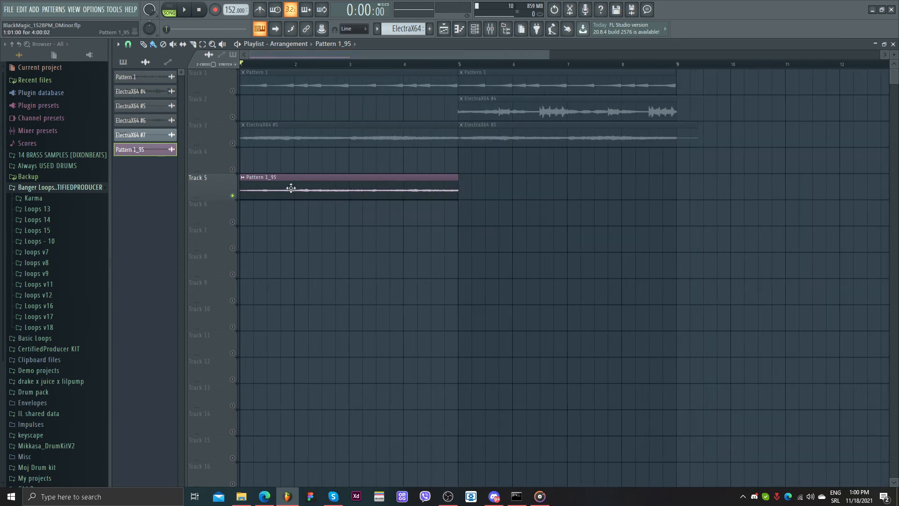
Set the Pattern 1_95 clip's pitch shift to -400 cents with the Auto stretch mode and copy the pitch value
{"action": "double_click", "coordinate": [293, 188]}
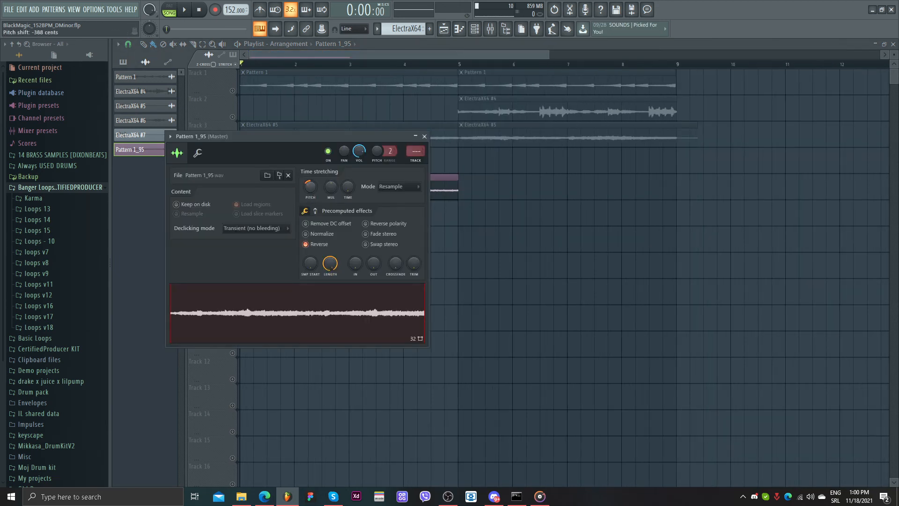
{"action": "right_click", "coordinate": [312, 185]}
{"action": "left_click", "coordinate": [331, 198]}
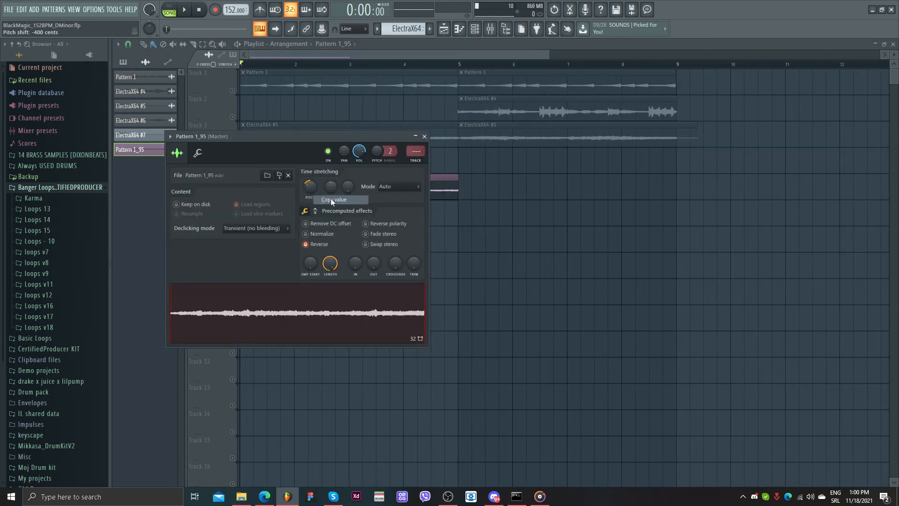
{"action": "key", "text": "Escape"}
Unmute Track 3 and paste the copied -400 cents pitch value into the ElectraX64 #5 clip
{"action": "left_click", "coordinate": [234, 143]}
{"action": "double_click", "coordinate": [248, 140]}
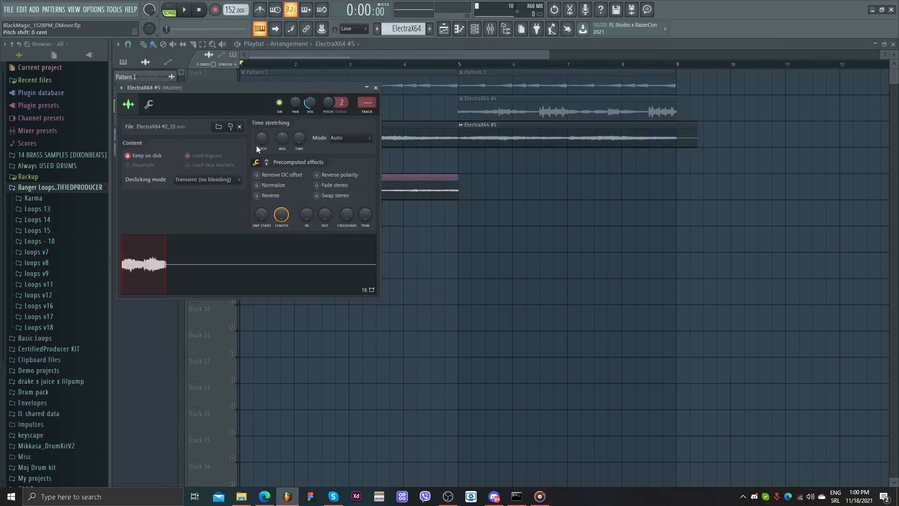
{"action": "right_click", "coordinate": [257, 142]}
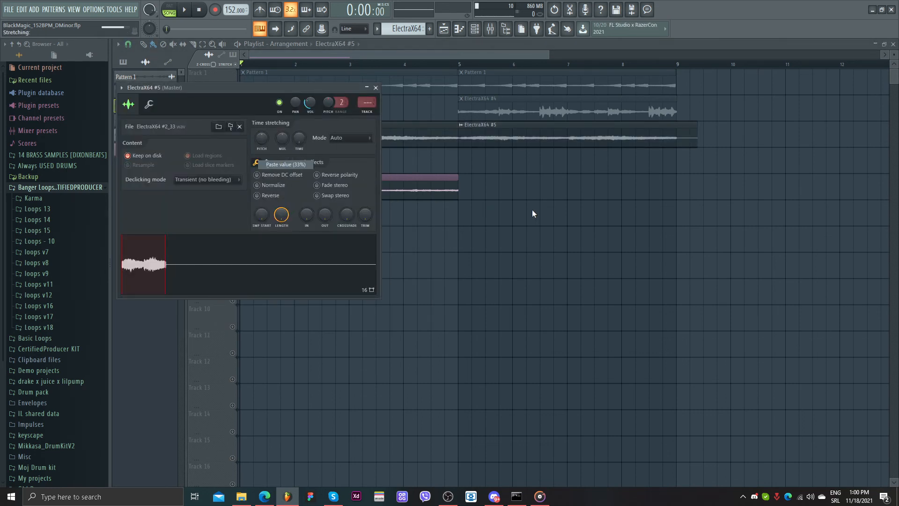
{"action": "key", "text": "Escape"}
Play the Pattern 1_95 clip together with the Track 3 clips from bar 1, mute Track 3 and stop playback
{"action": "key", "text": "space"}
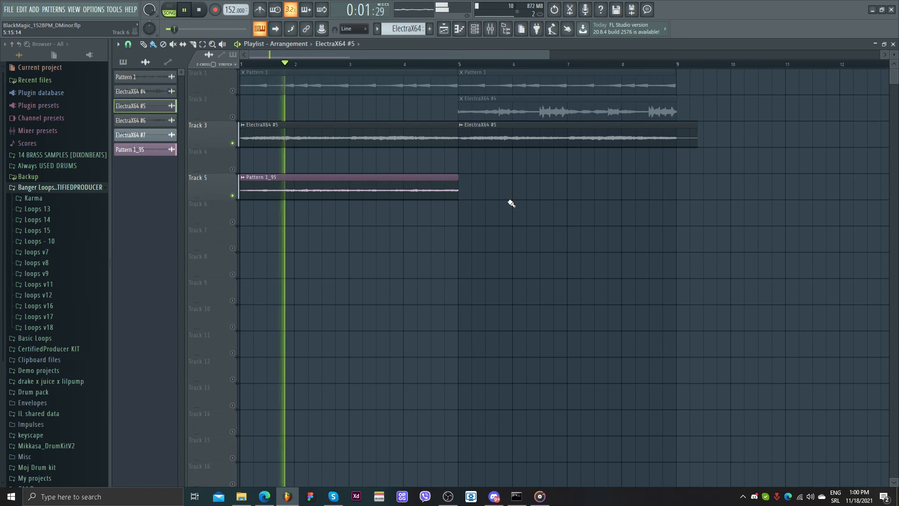
{"action": "left_click", "coordinate": [370, 190]}
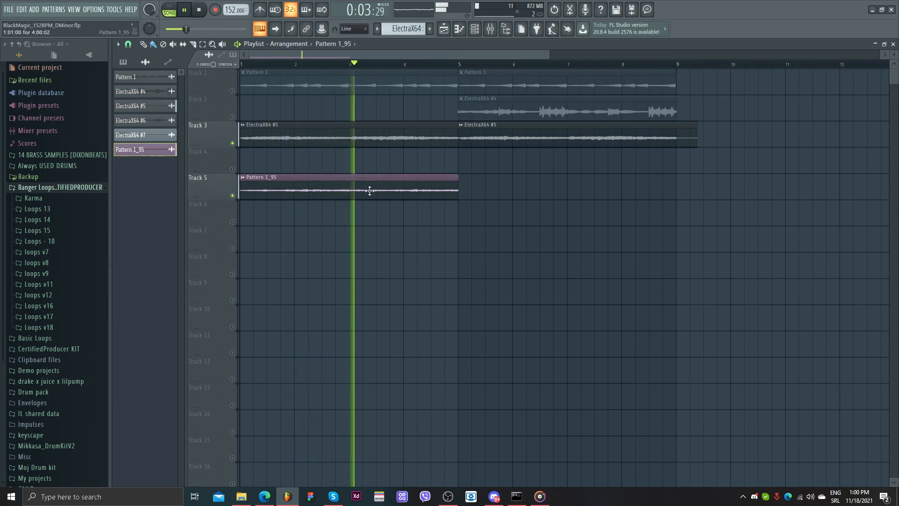
{"action": "double_click", "coordinate": [370, 190]}
{"action": "key", "text": "Escape"}
{"action": "key", "text": "space"}
{"action": "scroll", "coordinate": [481, 207], "scroll_direction": "up", "scroll_amount": 1}
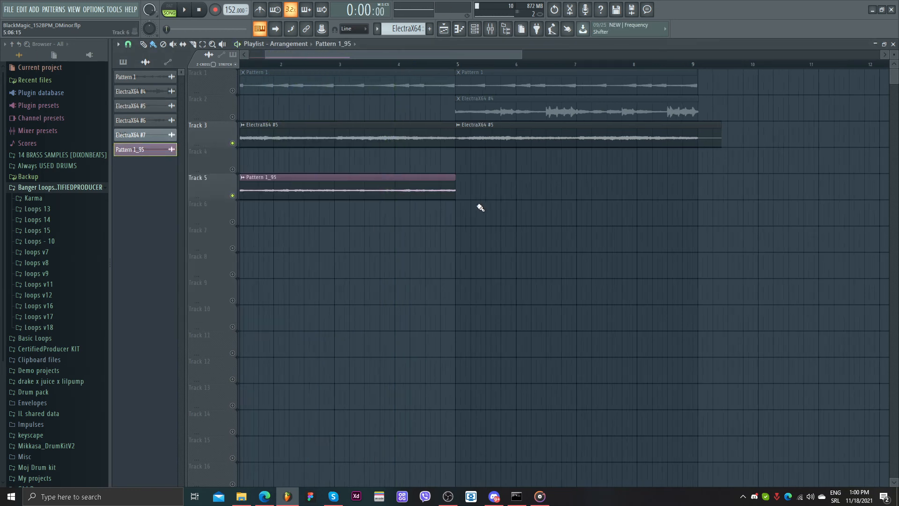
{"action": "double_click", "coordinate": [417, 190]}
{"action": "right_click", "coordinate": [531, 197]}
{"action": "scroll", "coordinate": [485, 204], "scroll_direction": "down", "scroll_amount": 2}
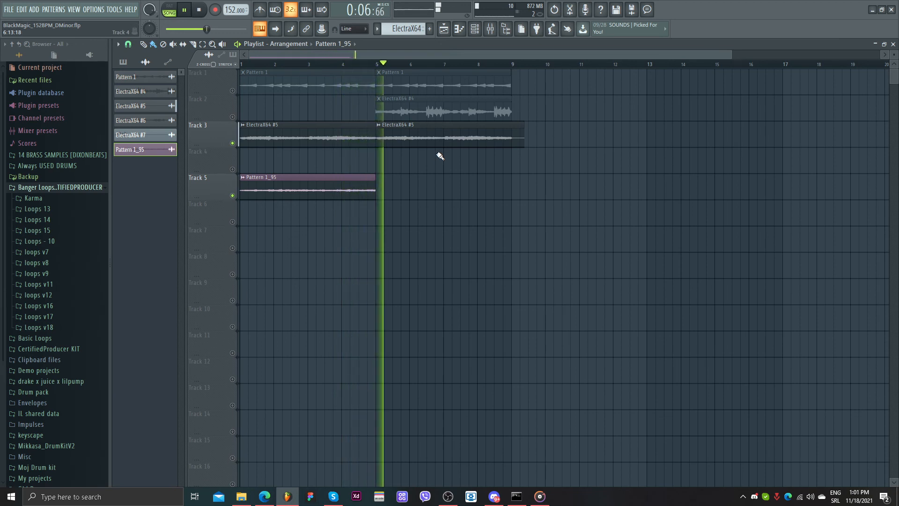
{"action": "left_click", "coordinate": [233, 143]}
{"action": "key", "text": "space"}
Duplicate the Pattern 1_95 clip on Track 5 so the copy starts at bar 5
{"action": "left_click_drag", "start_coordinate": [387, 181], "coordinate": [347, 197]}
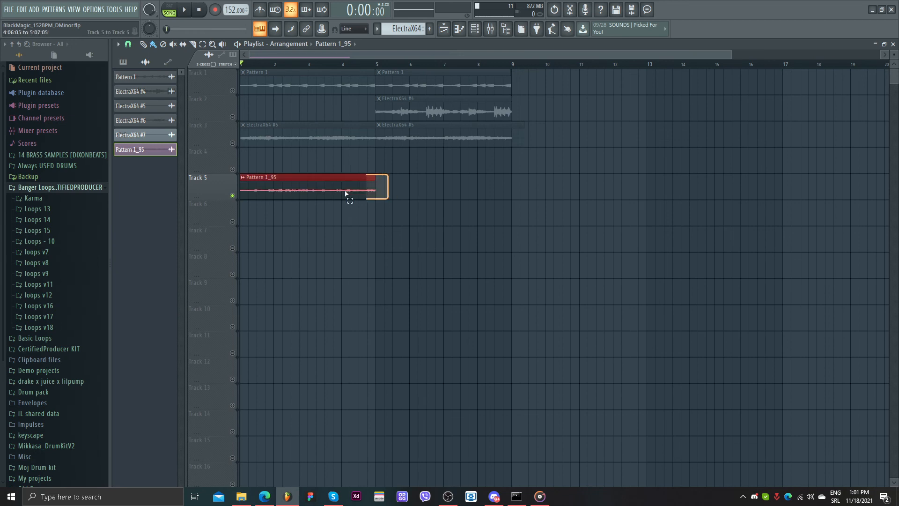
{"action": "key", "text": "ctrl+b"}
{"action": "scroll", "coordinate": [320, 237], "scroll_direction": "up", "scroll_amount": 3}
{"action": "scroll", "coordinate": [327, 241], "scroll_direction": "down", "scroll_amount": 4}
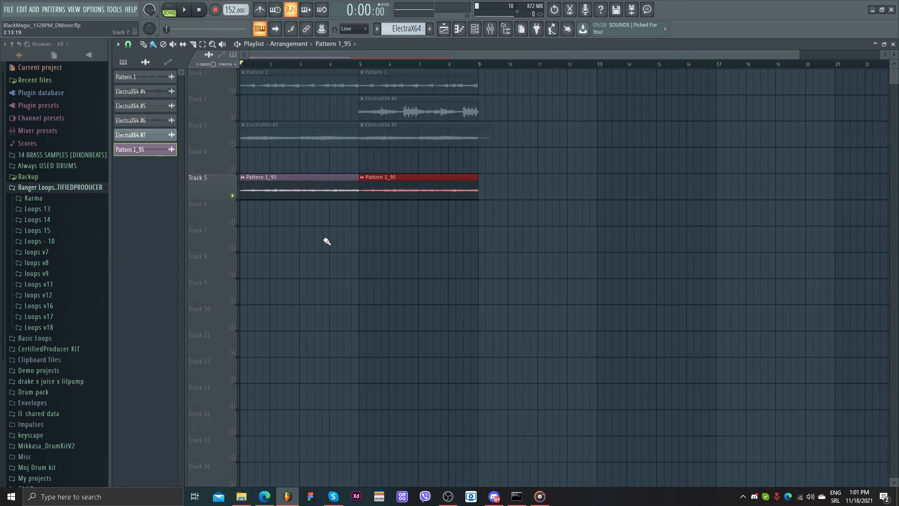
{"action": "scroll", "coordinate": [320, 235], "scroll_direction": "up", "scroll_amount": 3}
{"action": "left_click_drag", "start_coordinate": [279, 54], "coordinate": [168, 55]}
{"action": "scroll", "coordinate": [440, 255], "scroll_direction": "down", "scroll_amount": 4}
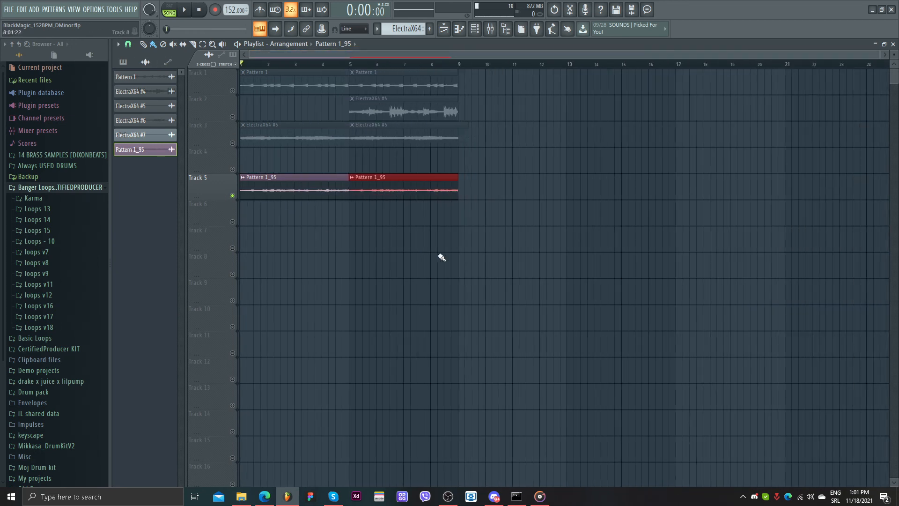
Delete both Pattern 1_95 clips from Track 5, view the ElectraX64 #2 pattern in the piano roll and return to the playlist
{"action": "left_click", "coordinate": [124, 63]}
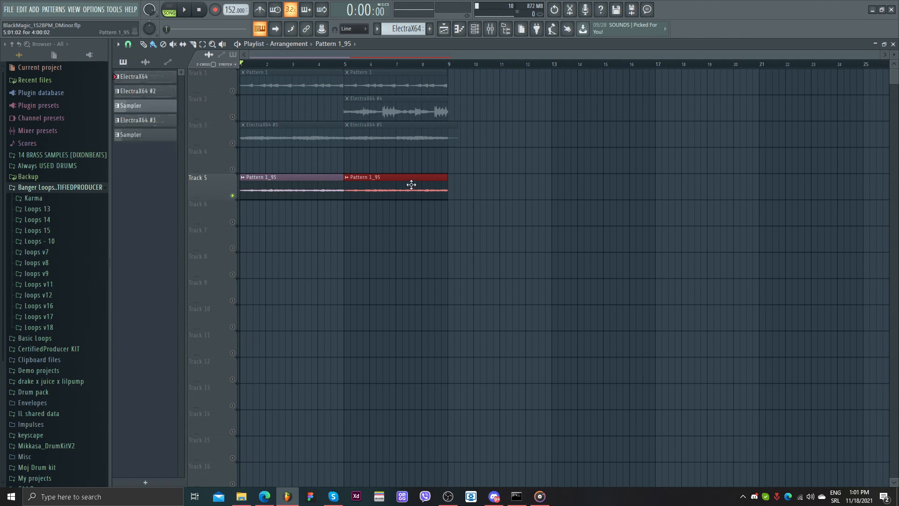
{"action": "right_click", "coordinate": [370, 187]}
{"action": "right_click", "coordinate": [318, 186]}
{"action": "double_click", "coordinate": [158, 92]}
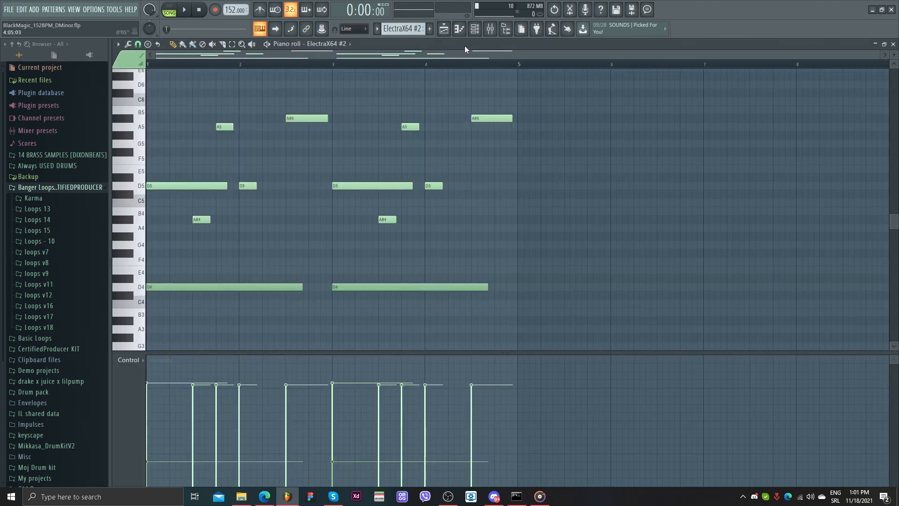
{"action": "key", "text": "F5"}
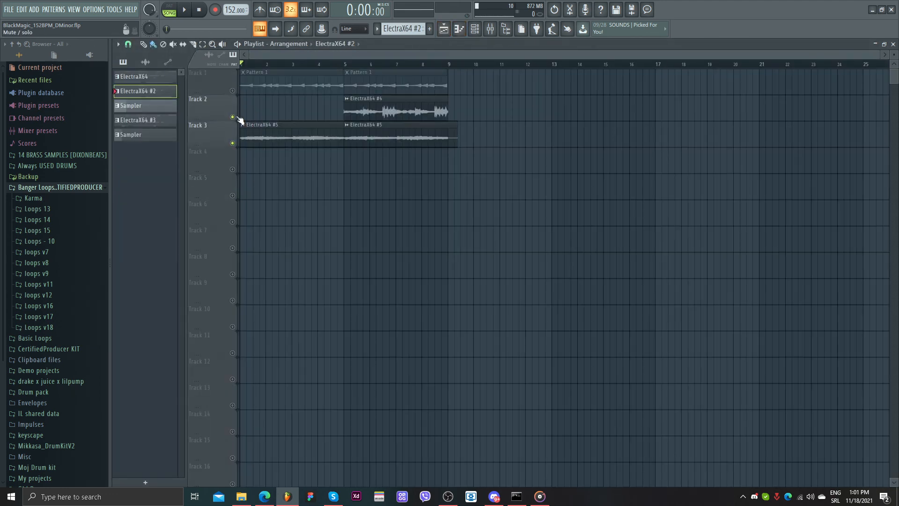
Set the Pattern 1 clip's pitch shift to +200 cents and copy that value to the ElectraX64 #5 clip
{"action": "double_click", "coordinate": [241, 91]}
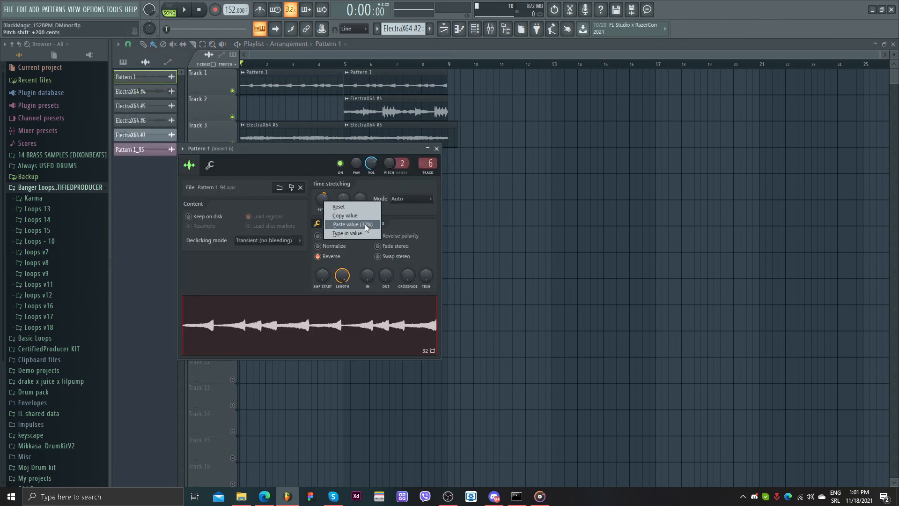
{"action": "left_click", "coordinate": [359, 216]}
{"action": "left_click", "coordinate": [437, 149]}
{"action": "double_click", "coordinate": [312, 137]}
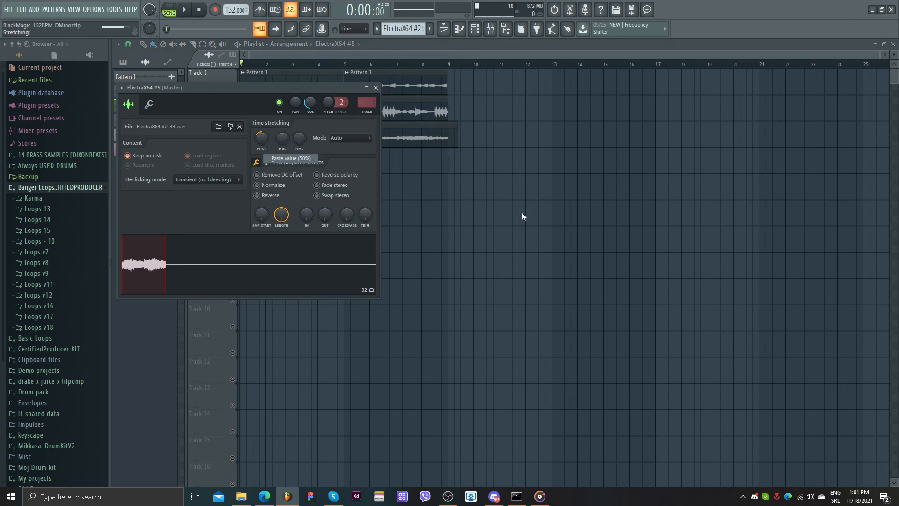
{"action": "key", "text": "Escape"}
Start playback from bar 1 and paste the copied +200 cents pitch value into the ElectraX64 #4 clip
{"action": "key", "text": "space"}
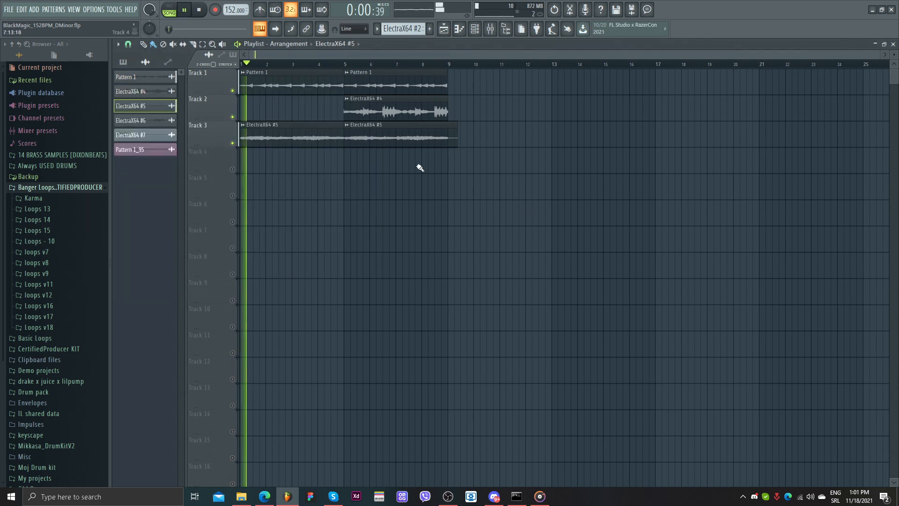
{"action": "double_click", "coordinate": [377, 115]}
{"action": "right_click", "coordinate": [345, 223]}
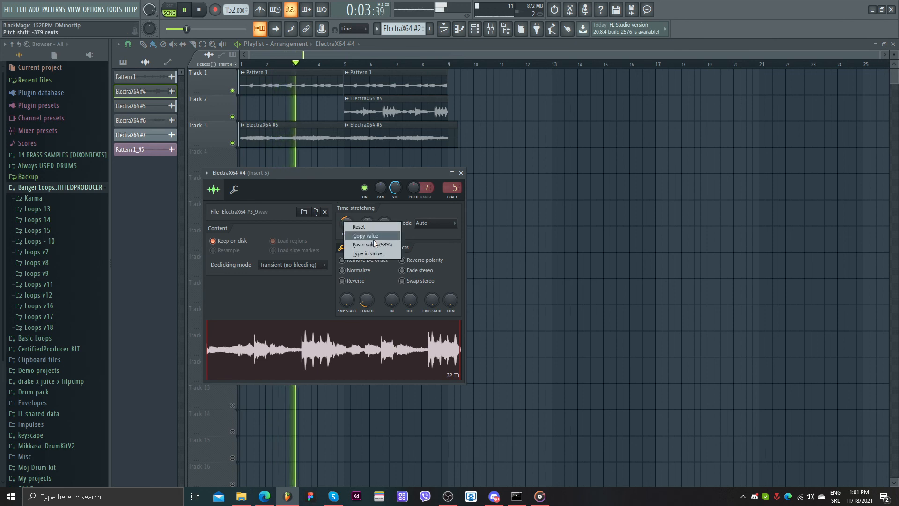
{"action": "left_click", "coordinate": [374, 243]}
{"action": "key", "text": "Escape"}
Play the re-pitched arrangement from bar 1, stop it and list the patterns instead of the audio clips
{"action": "key", "text": "space"}
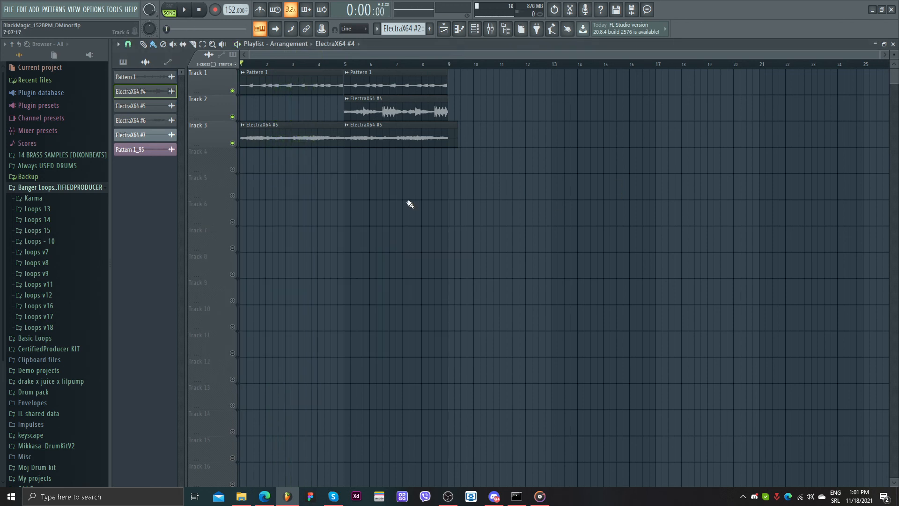
{"action": "key", "text": "space"}
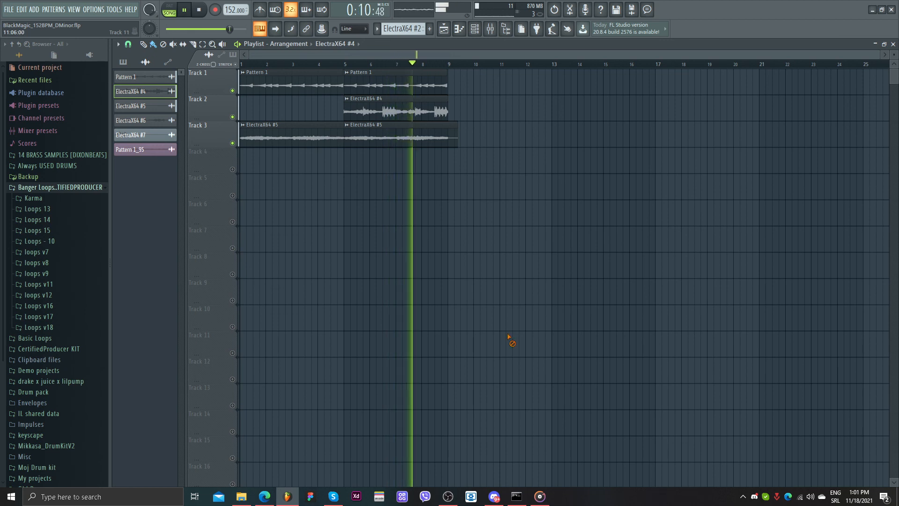
{"action": "key", "text": "space"}
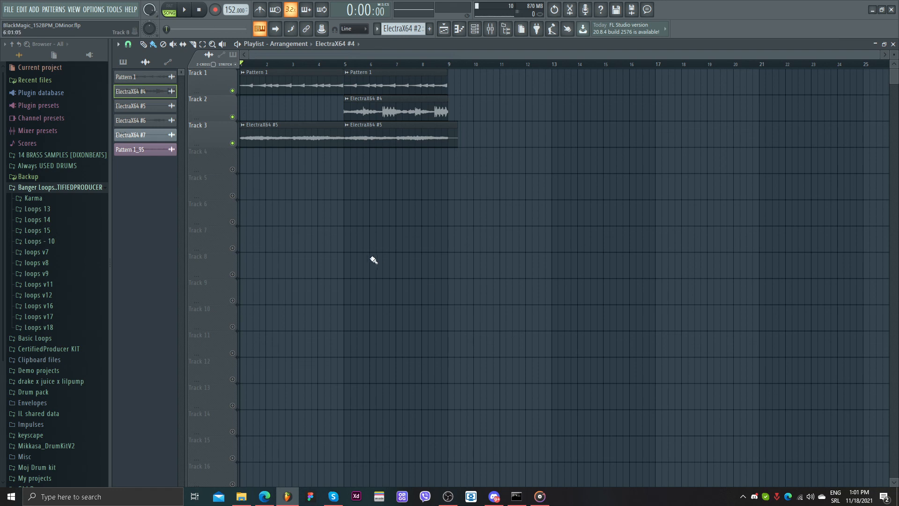
{"action": "left_click", "coordinate": [123, 63]}
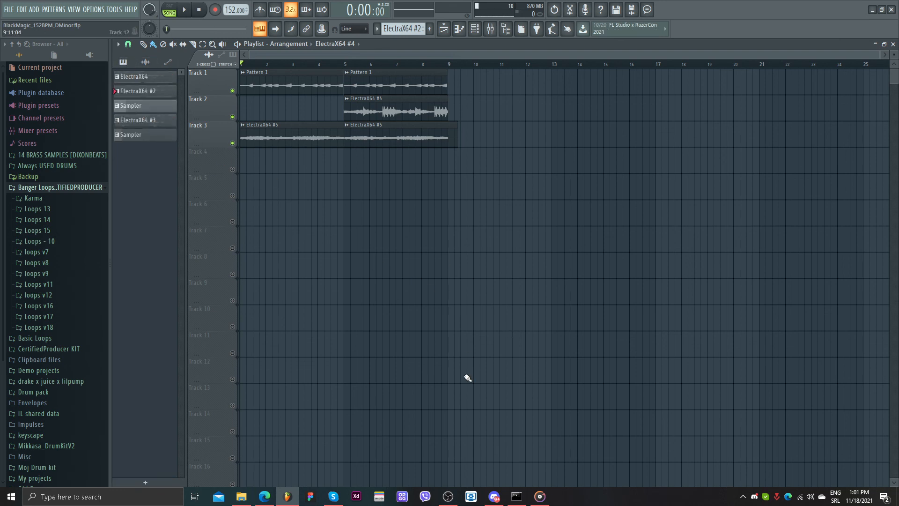